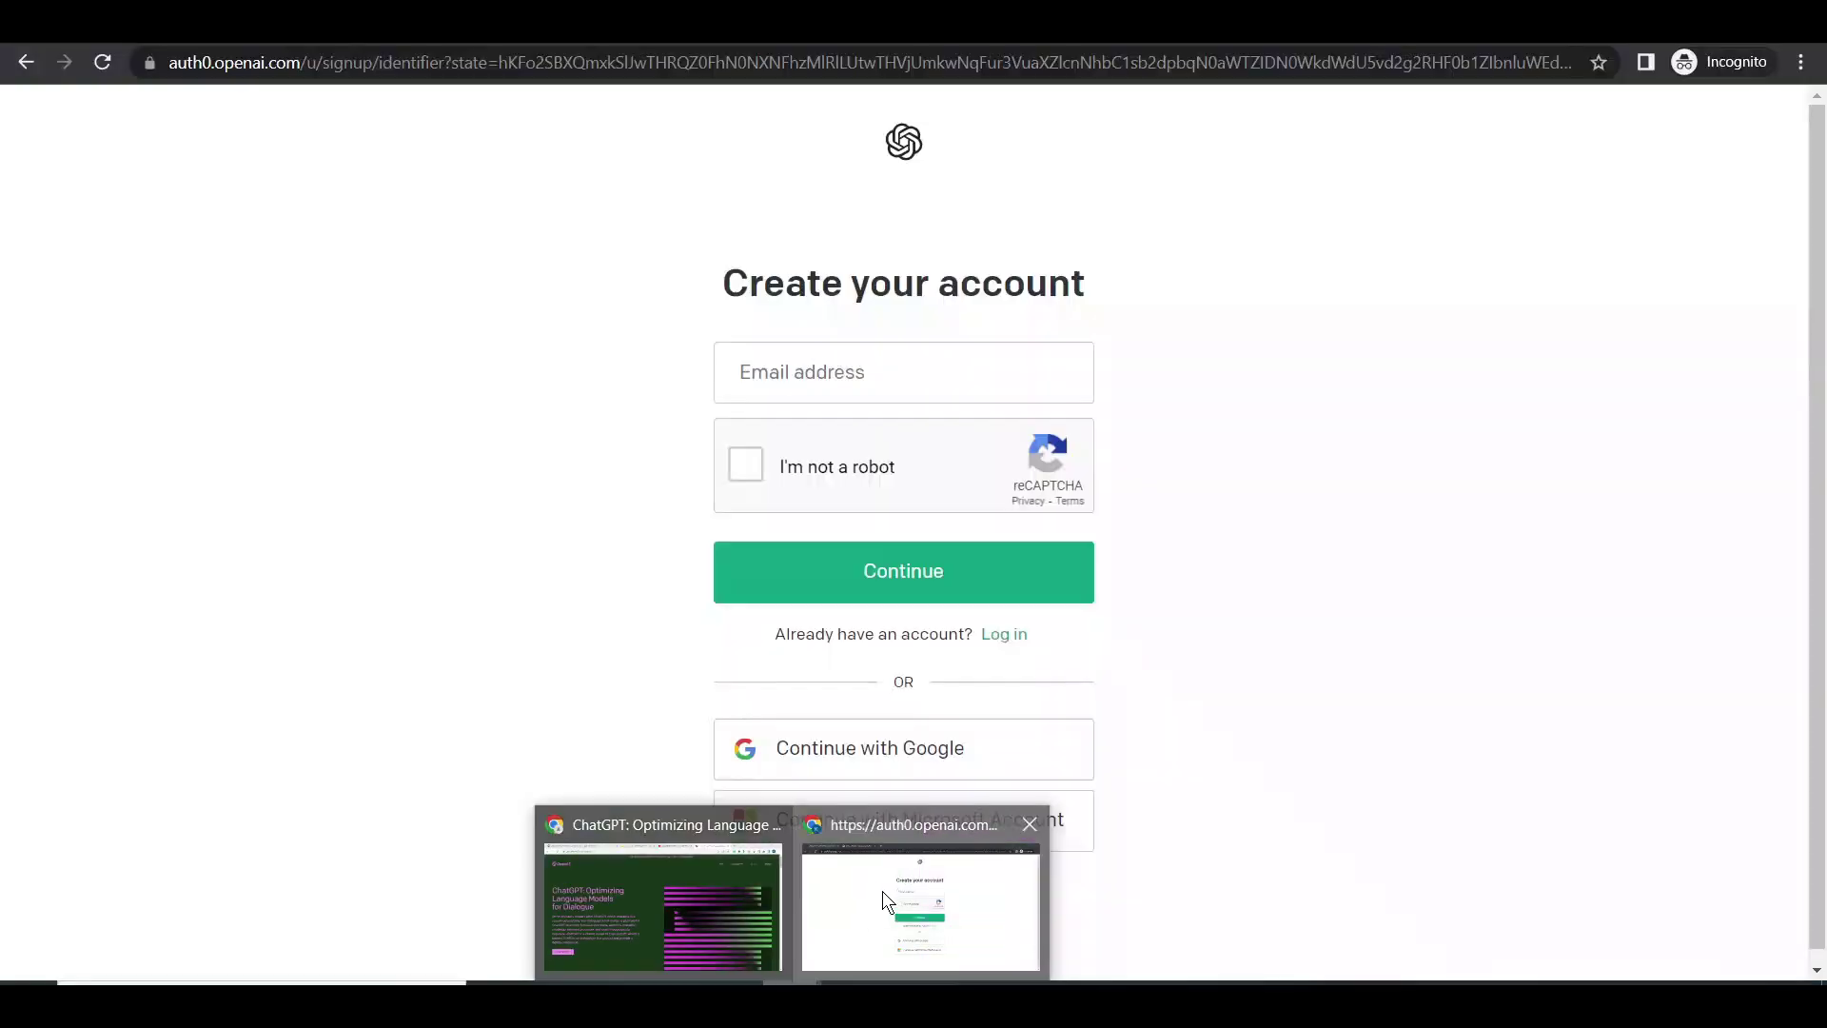
Step: Open ChatGPT from OpenAI's ChatGPT blog post, pass the human verification and go to the account sign-up page
left_click(882, 890)
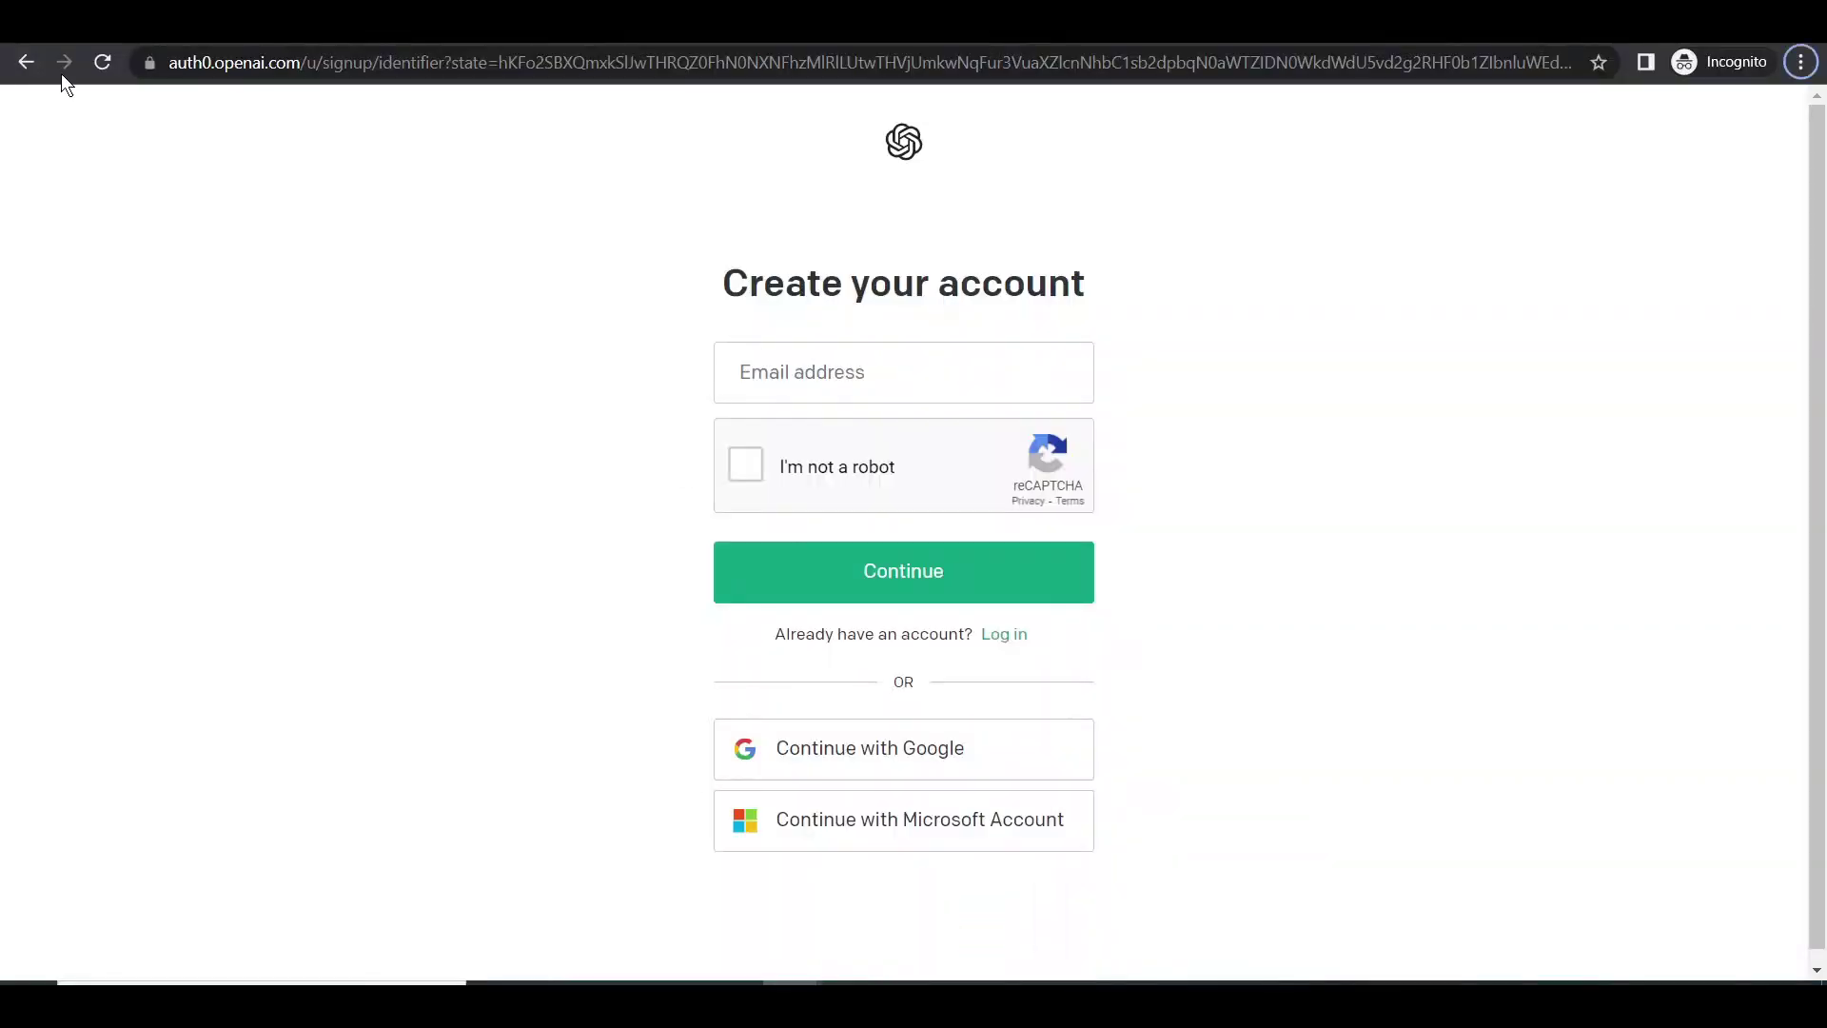
left_click(26, 62)
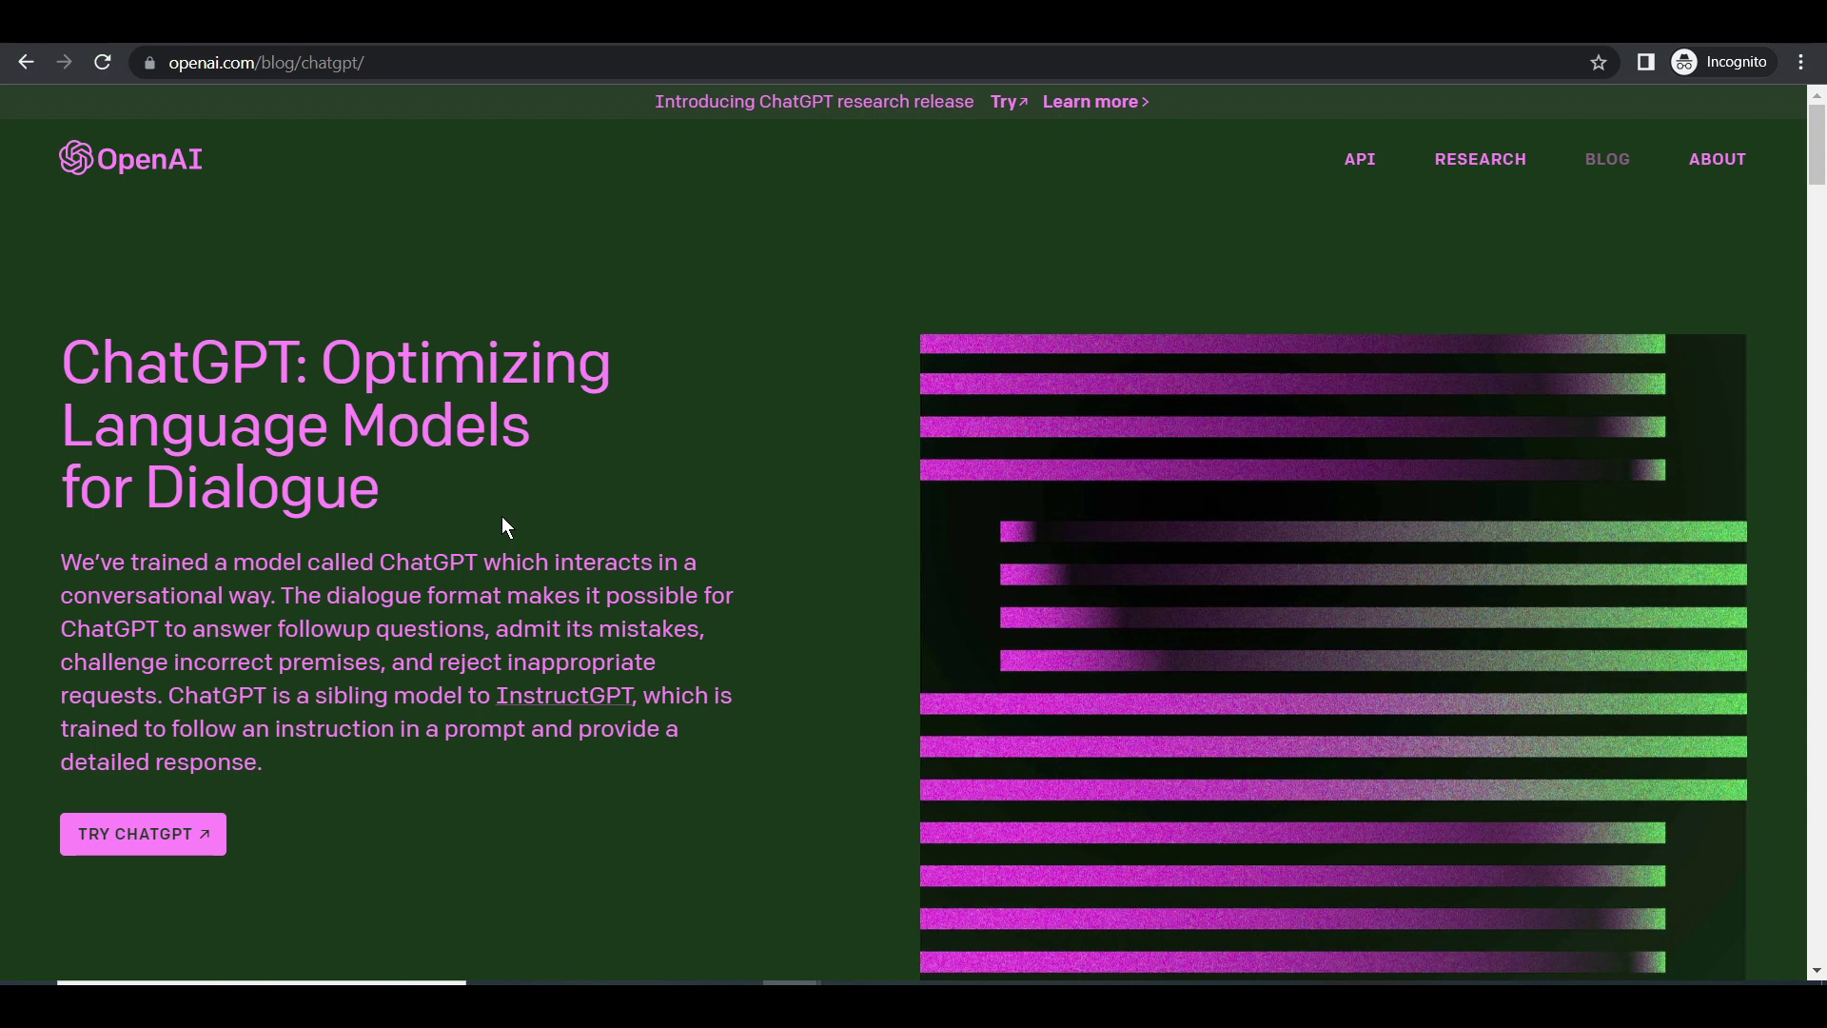
left_click(135, 835)
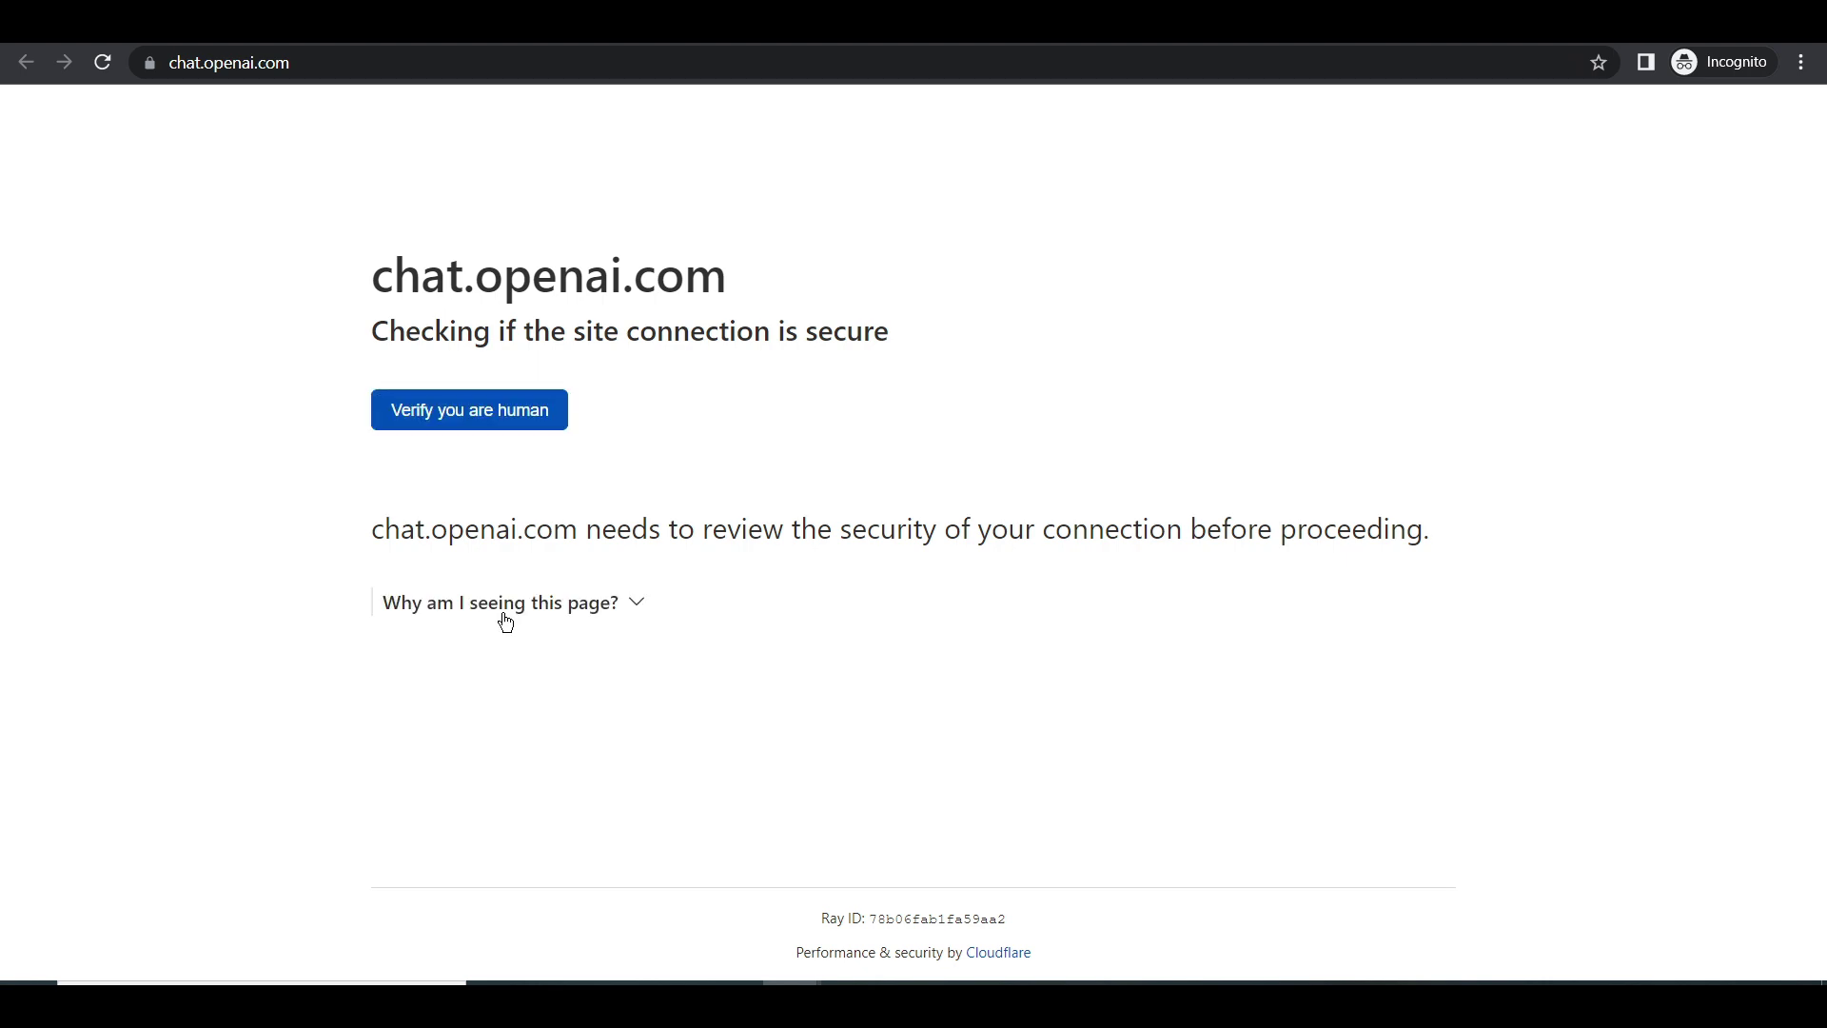
left_click(409, 419)
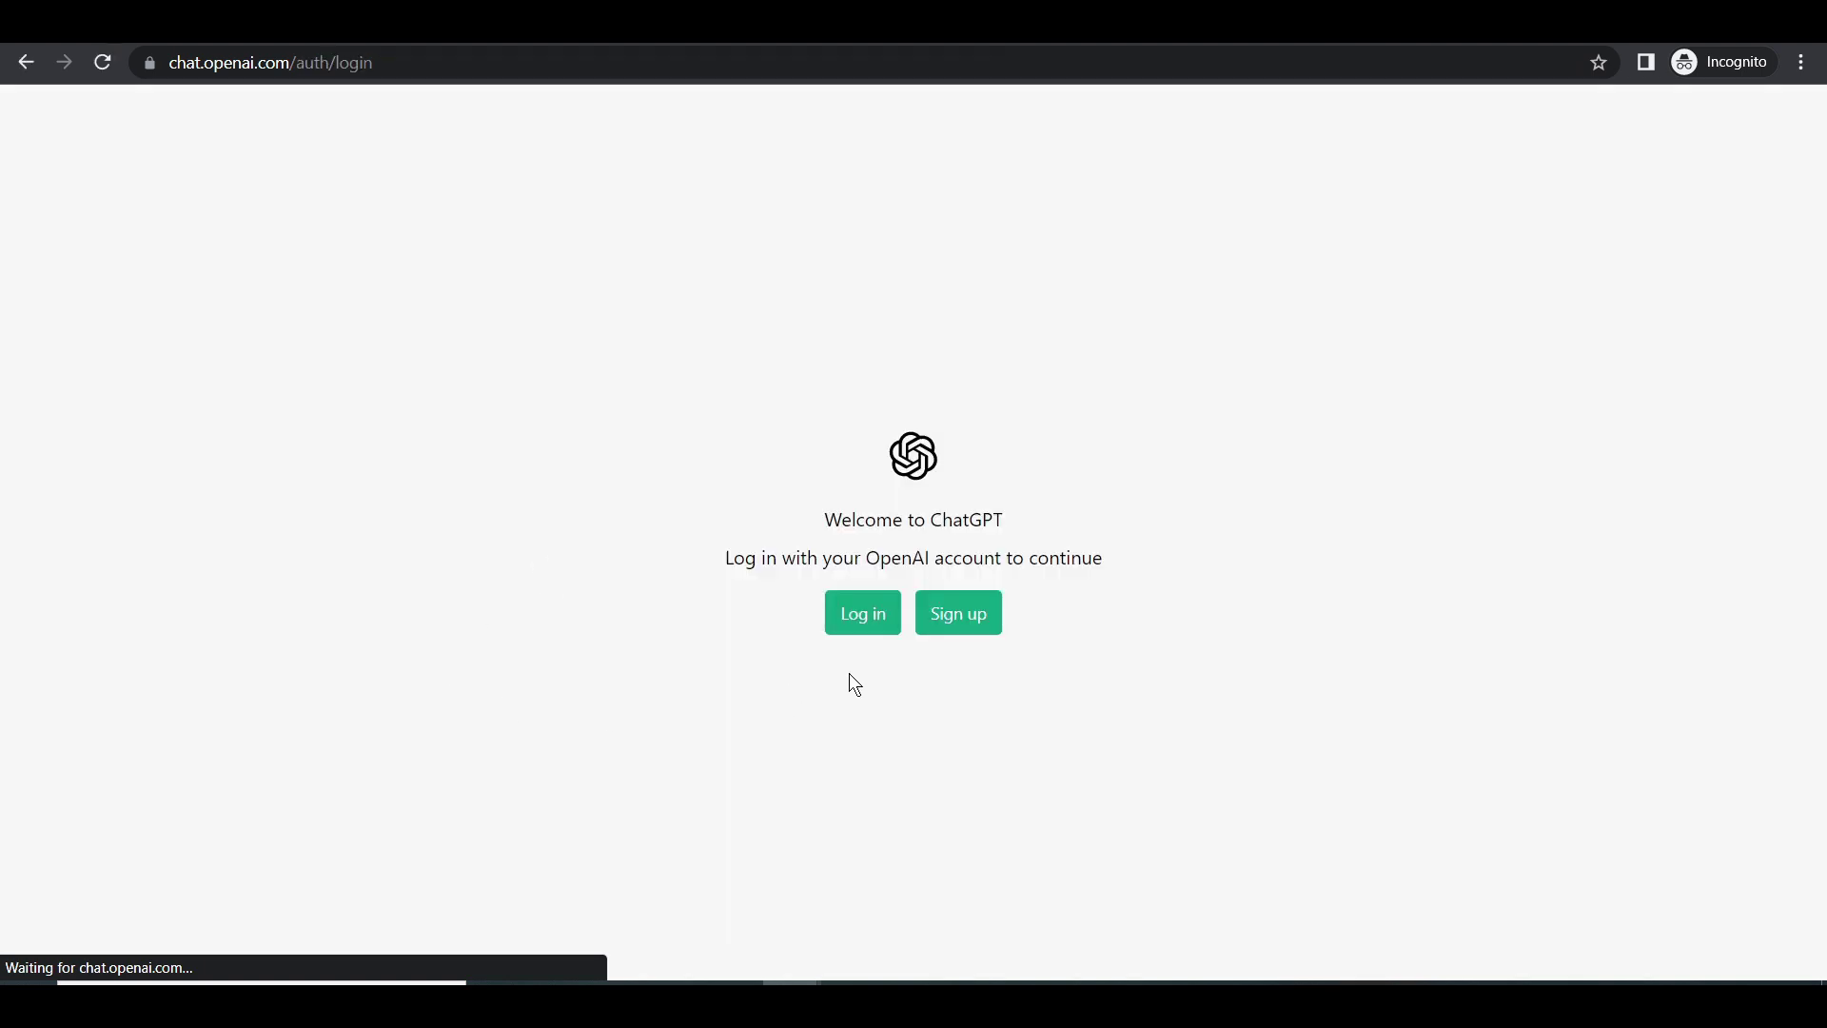
left_click(961, 624)
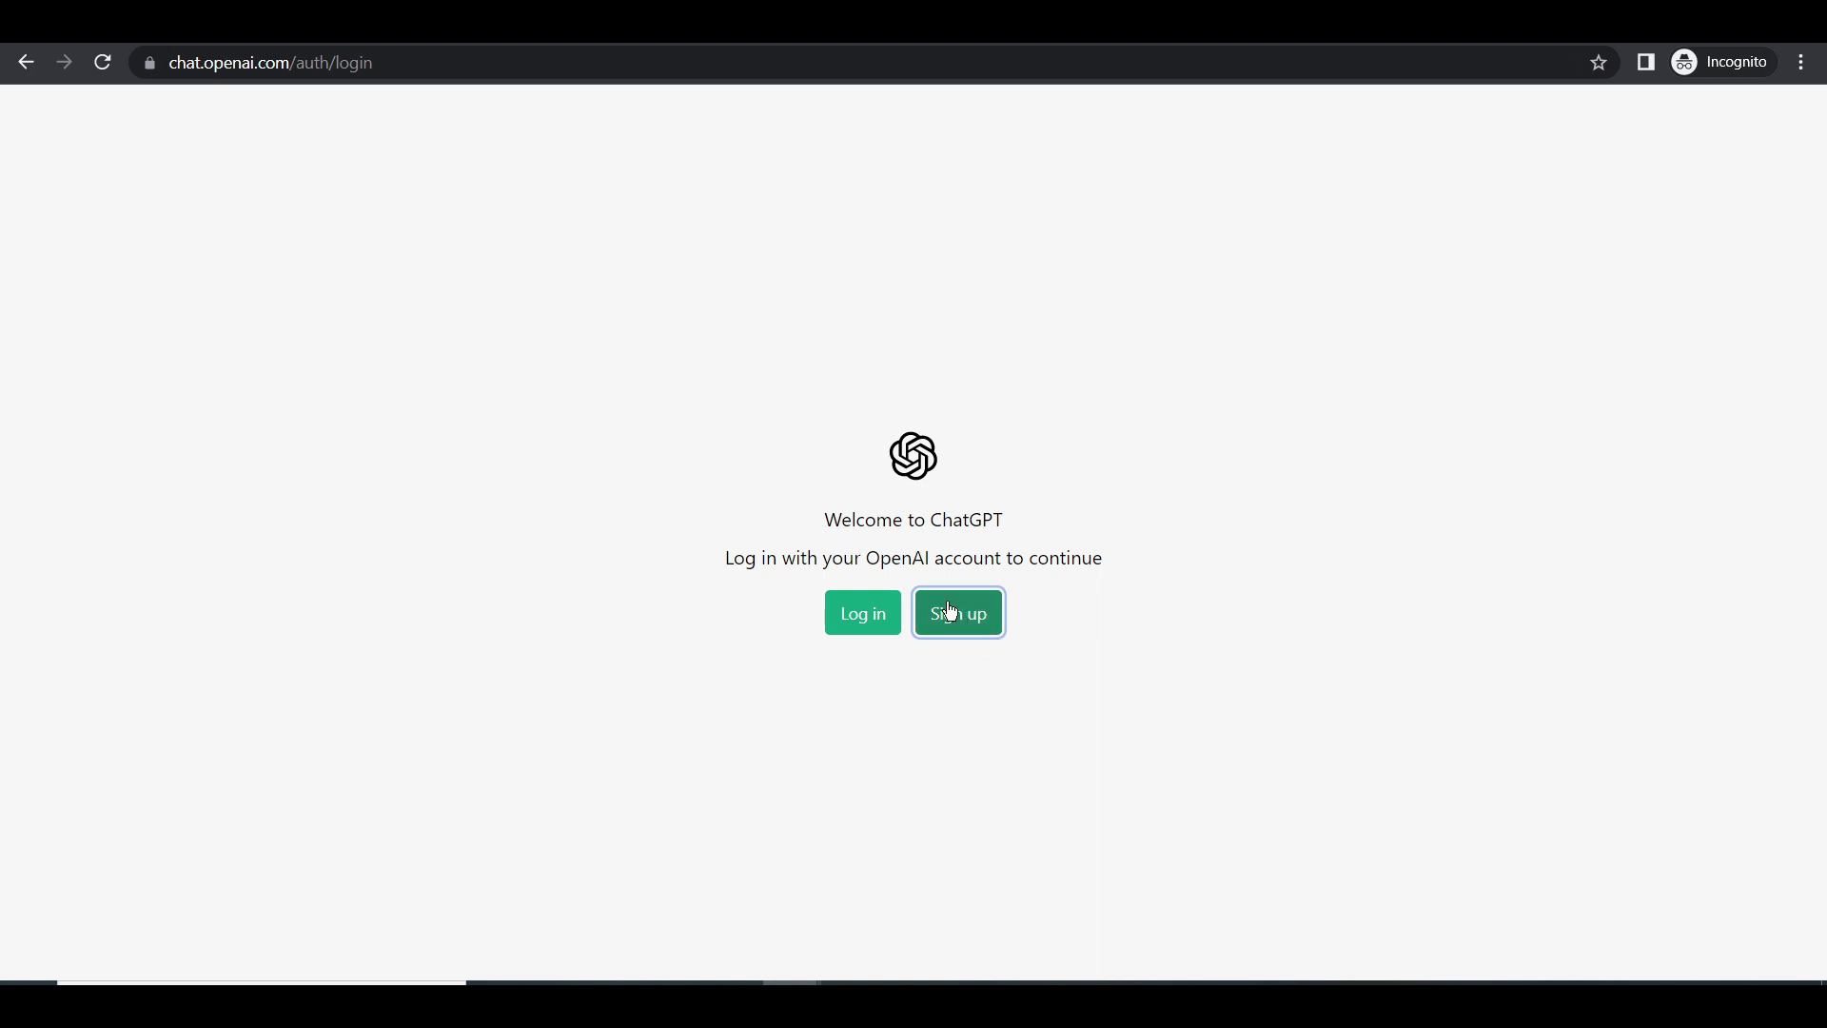
left_click(862, 607)
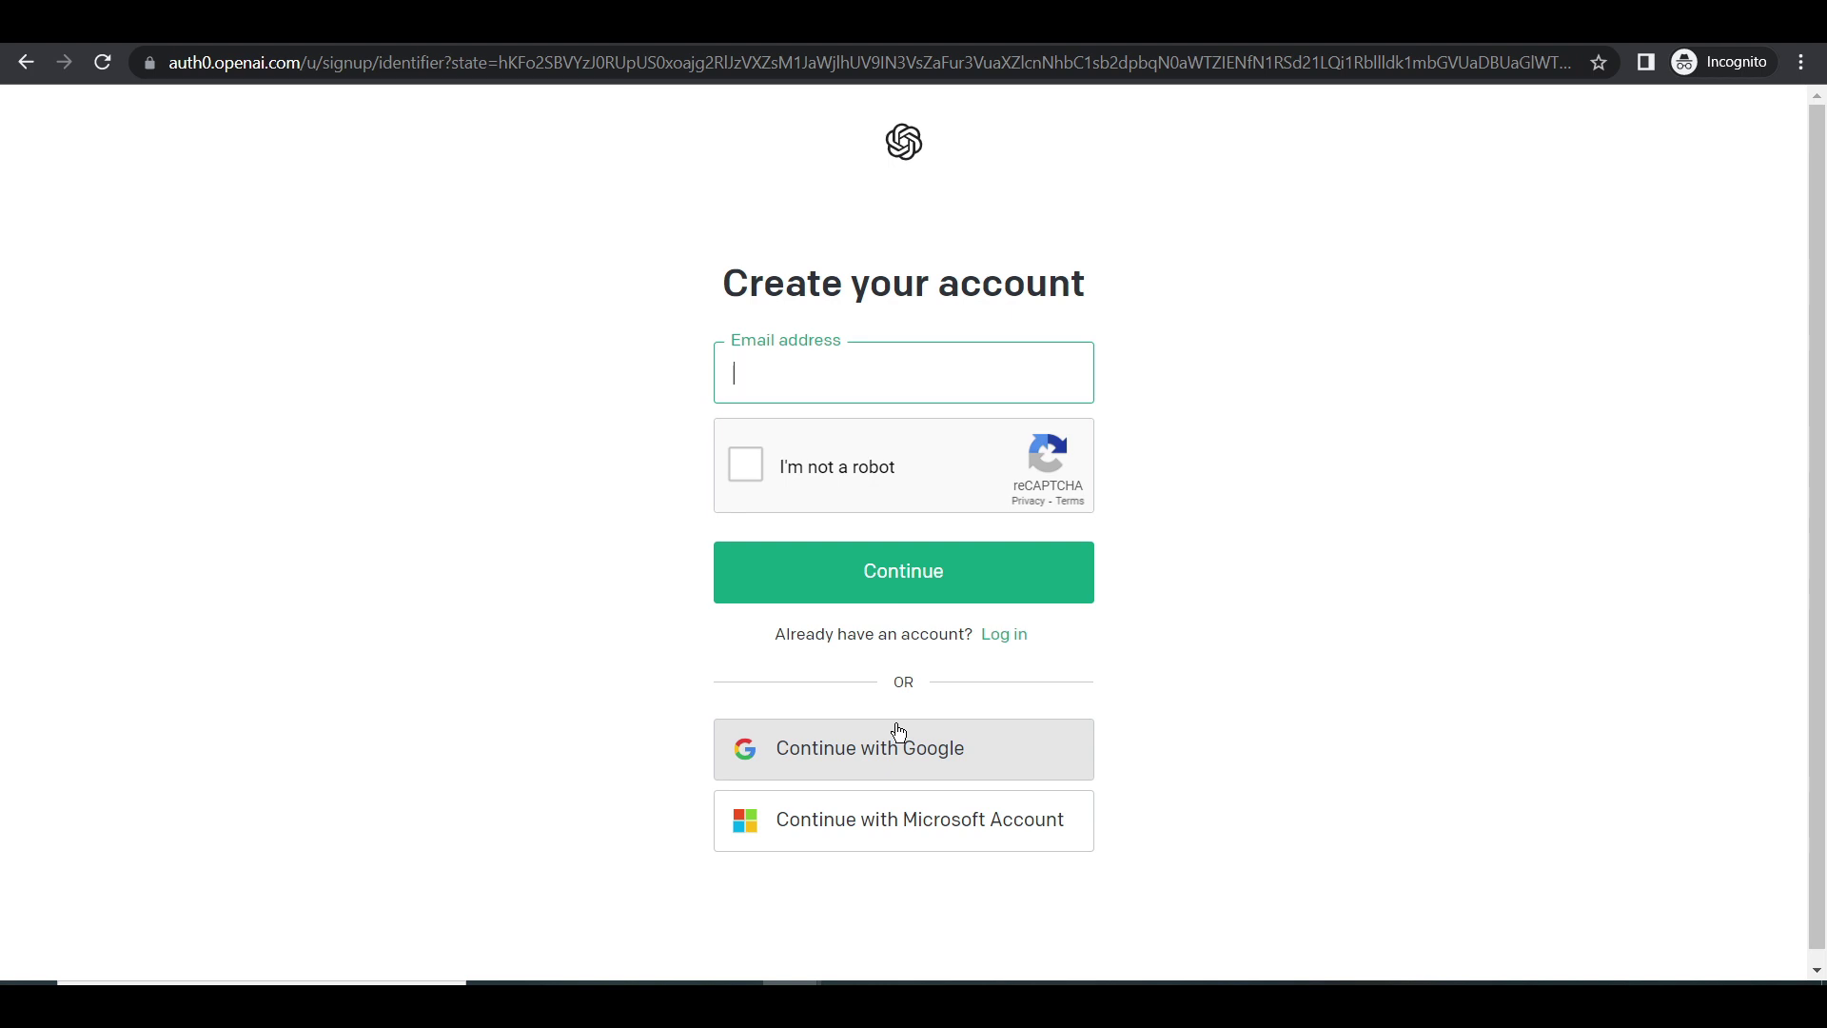
Step: Switch from the incognito sign-up page to the other browser window containing the signed-in ChatGPT session
left_click(790, 1003)
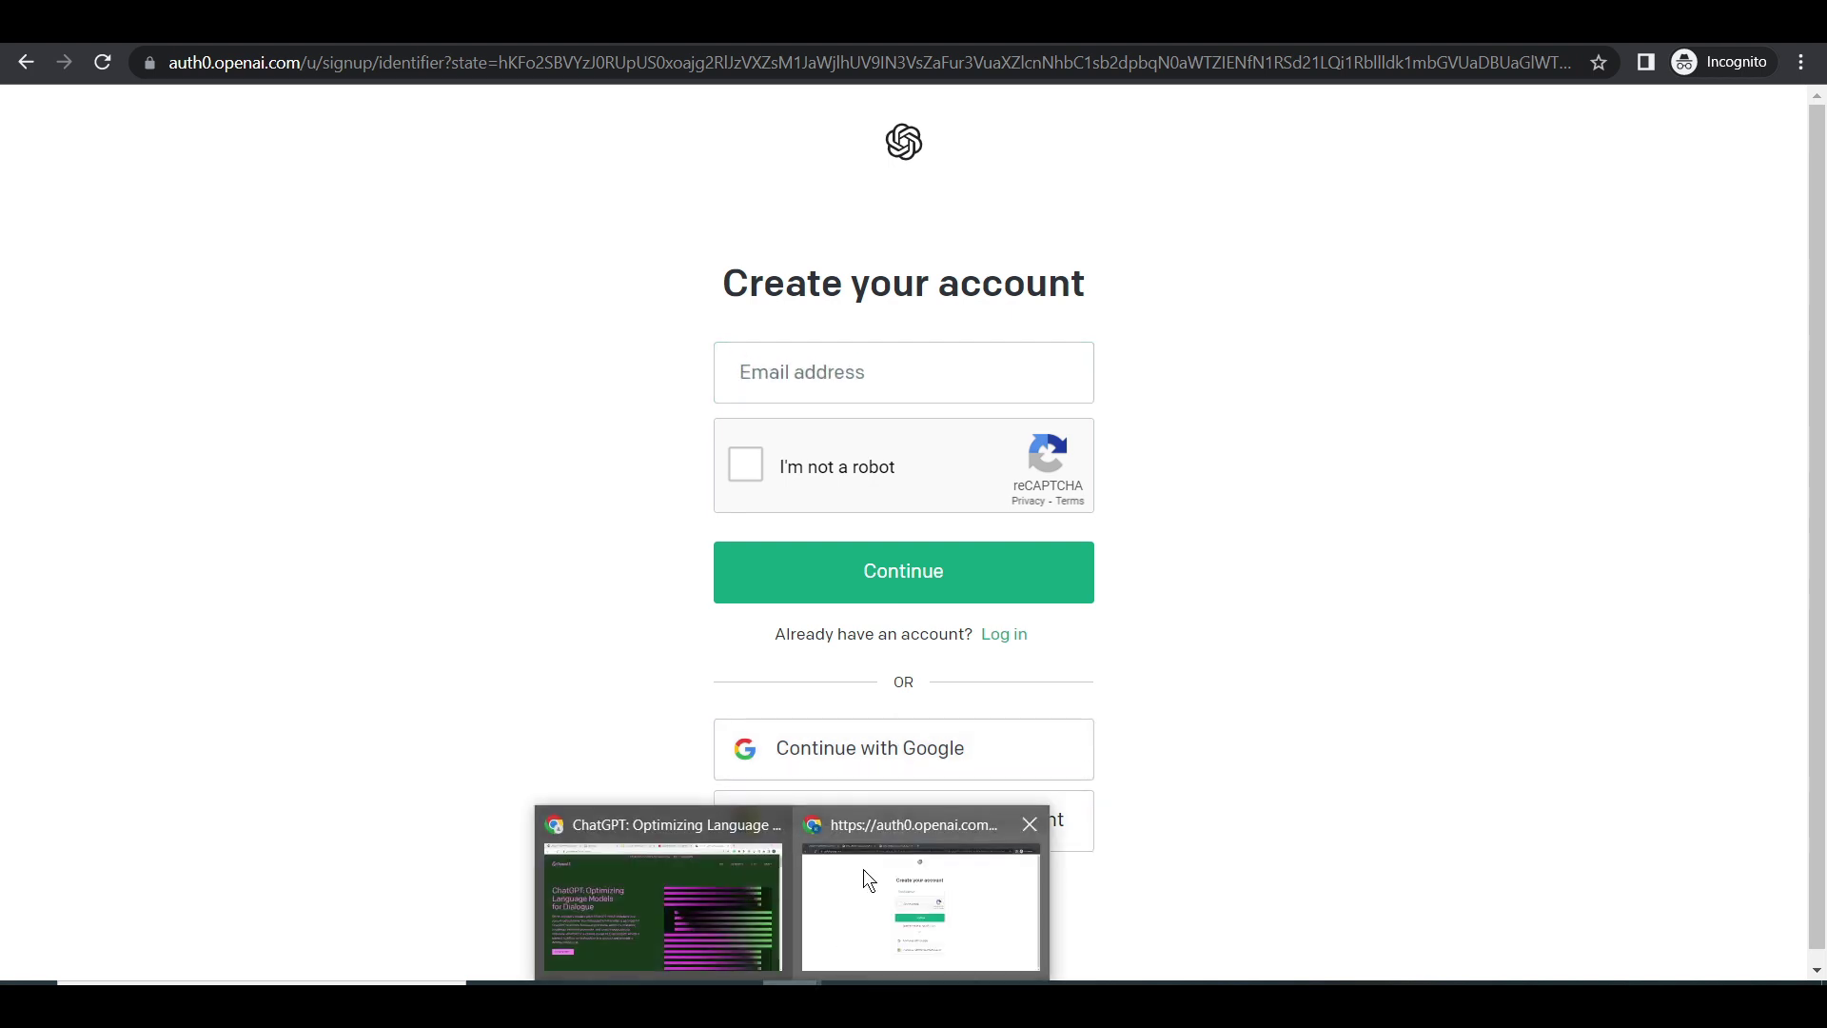
left_click(849, 906)
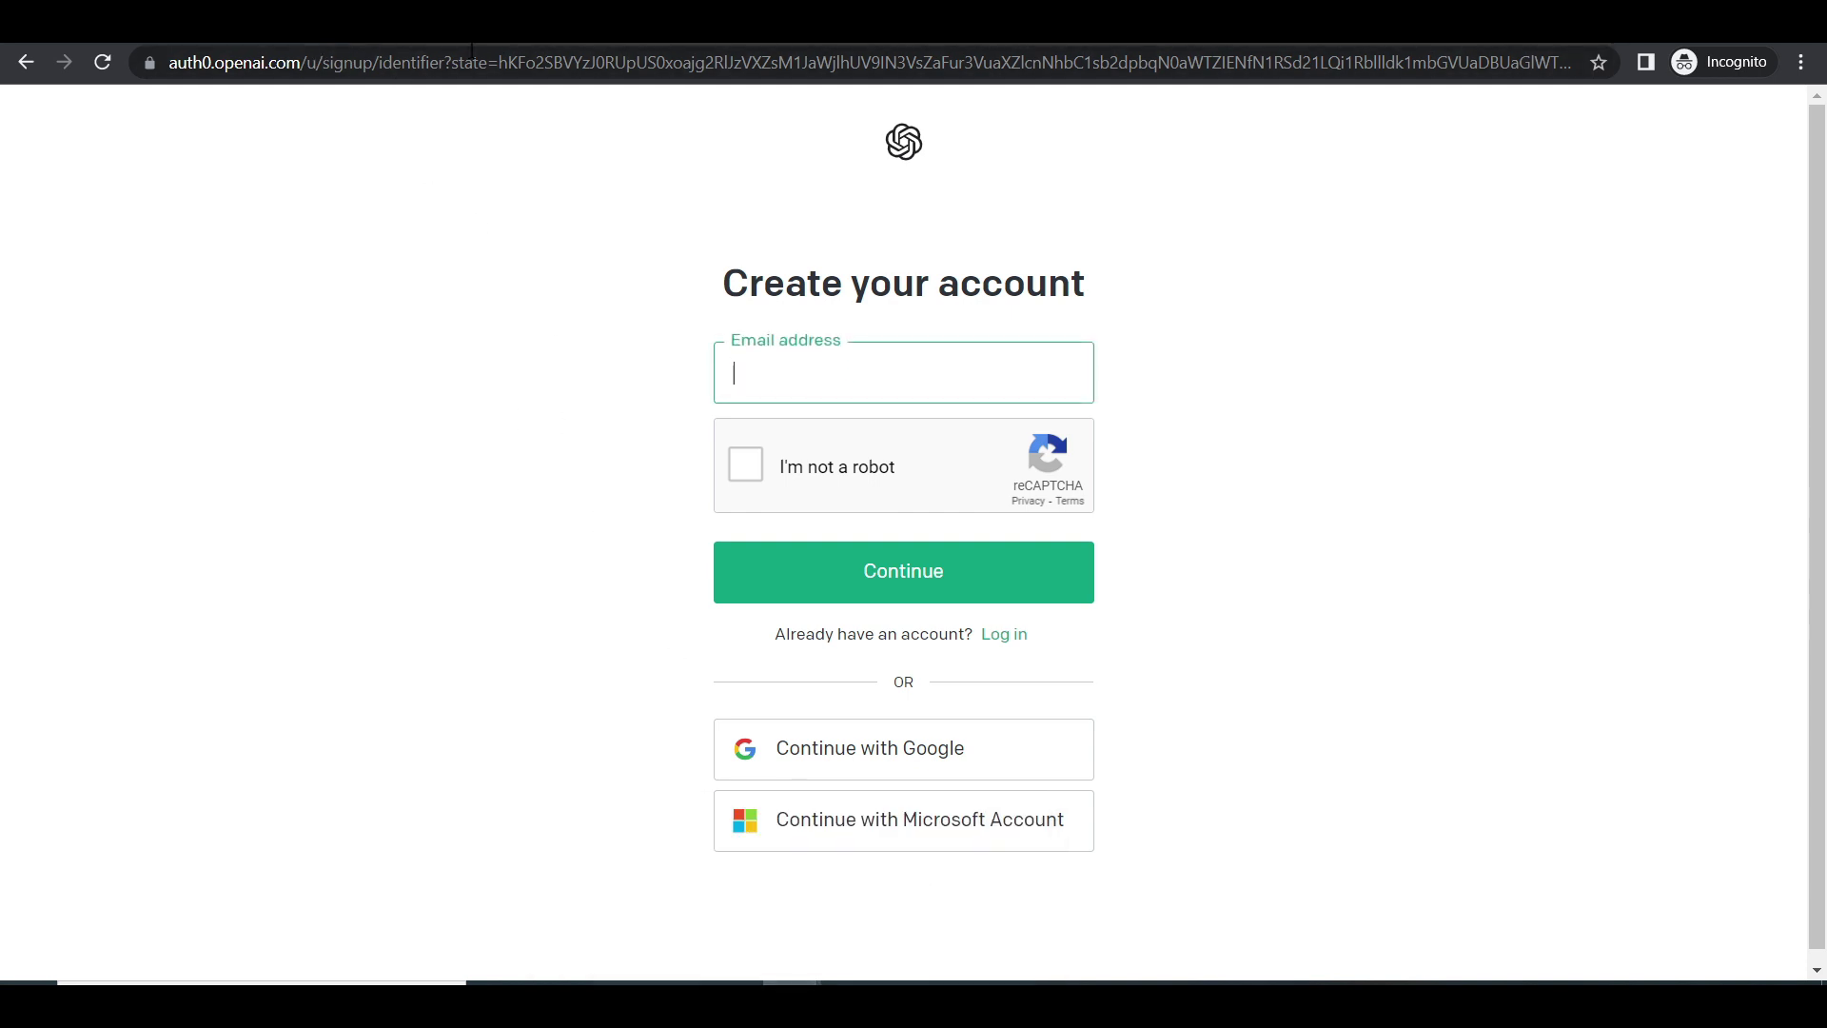
left_click(795, 1003)
left_click(678, 904)
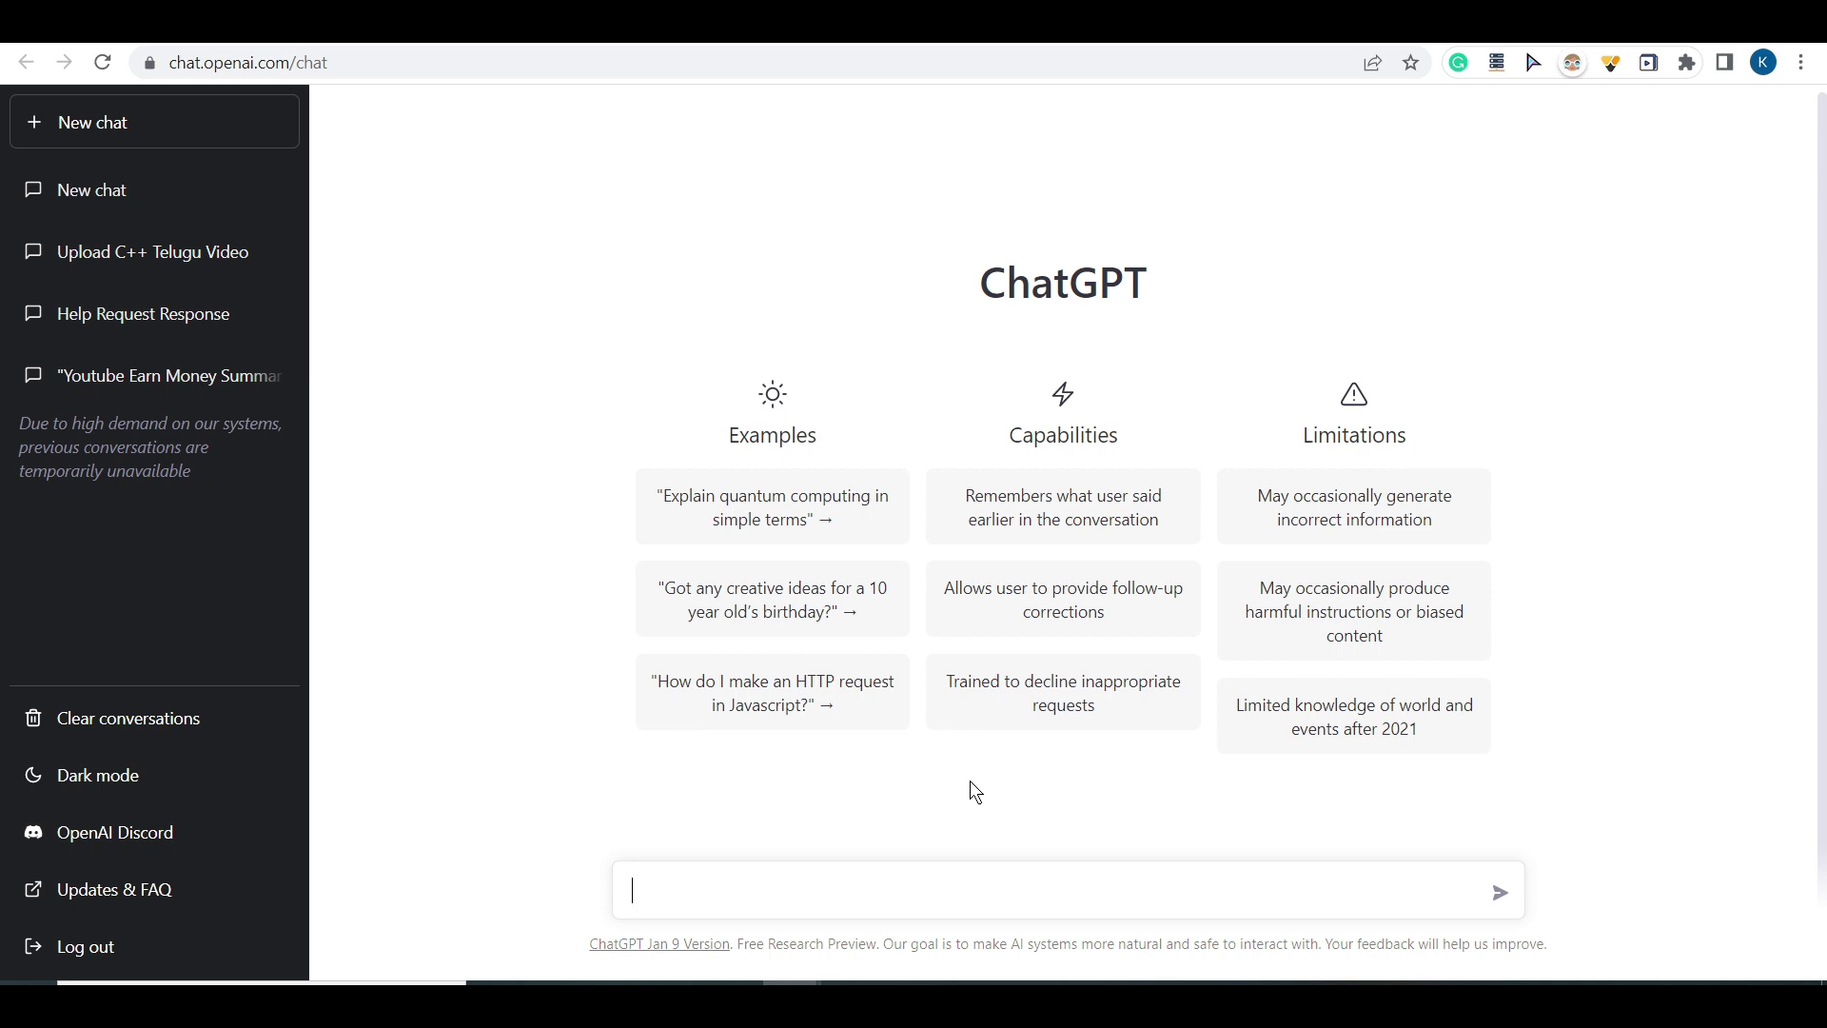
Step: Switch to the YouTube Studio upload of "C++ complete course in Telugu" and examine its title, description, thumbnail, audience and tags fields
left_click(380, 29)
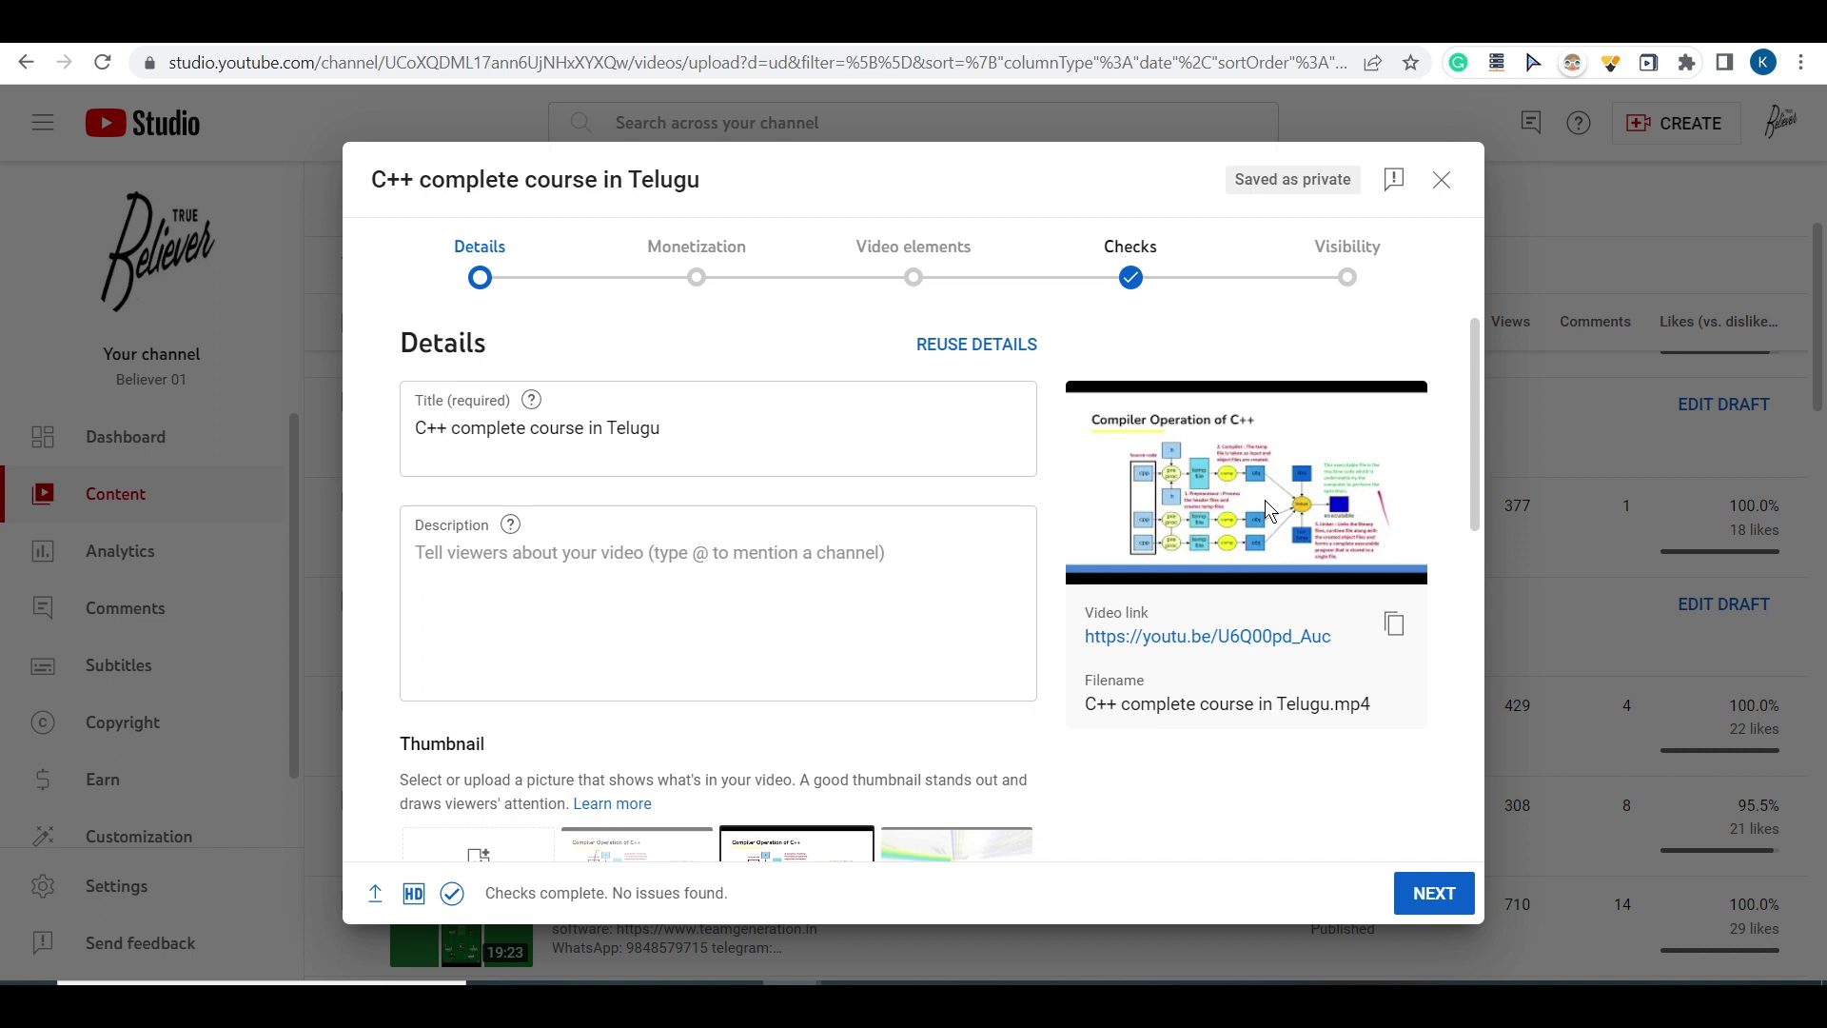
left_click(720, 423)
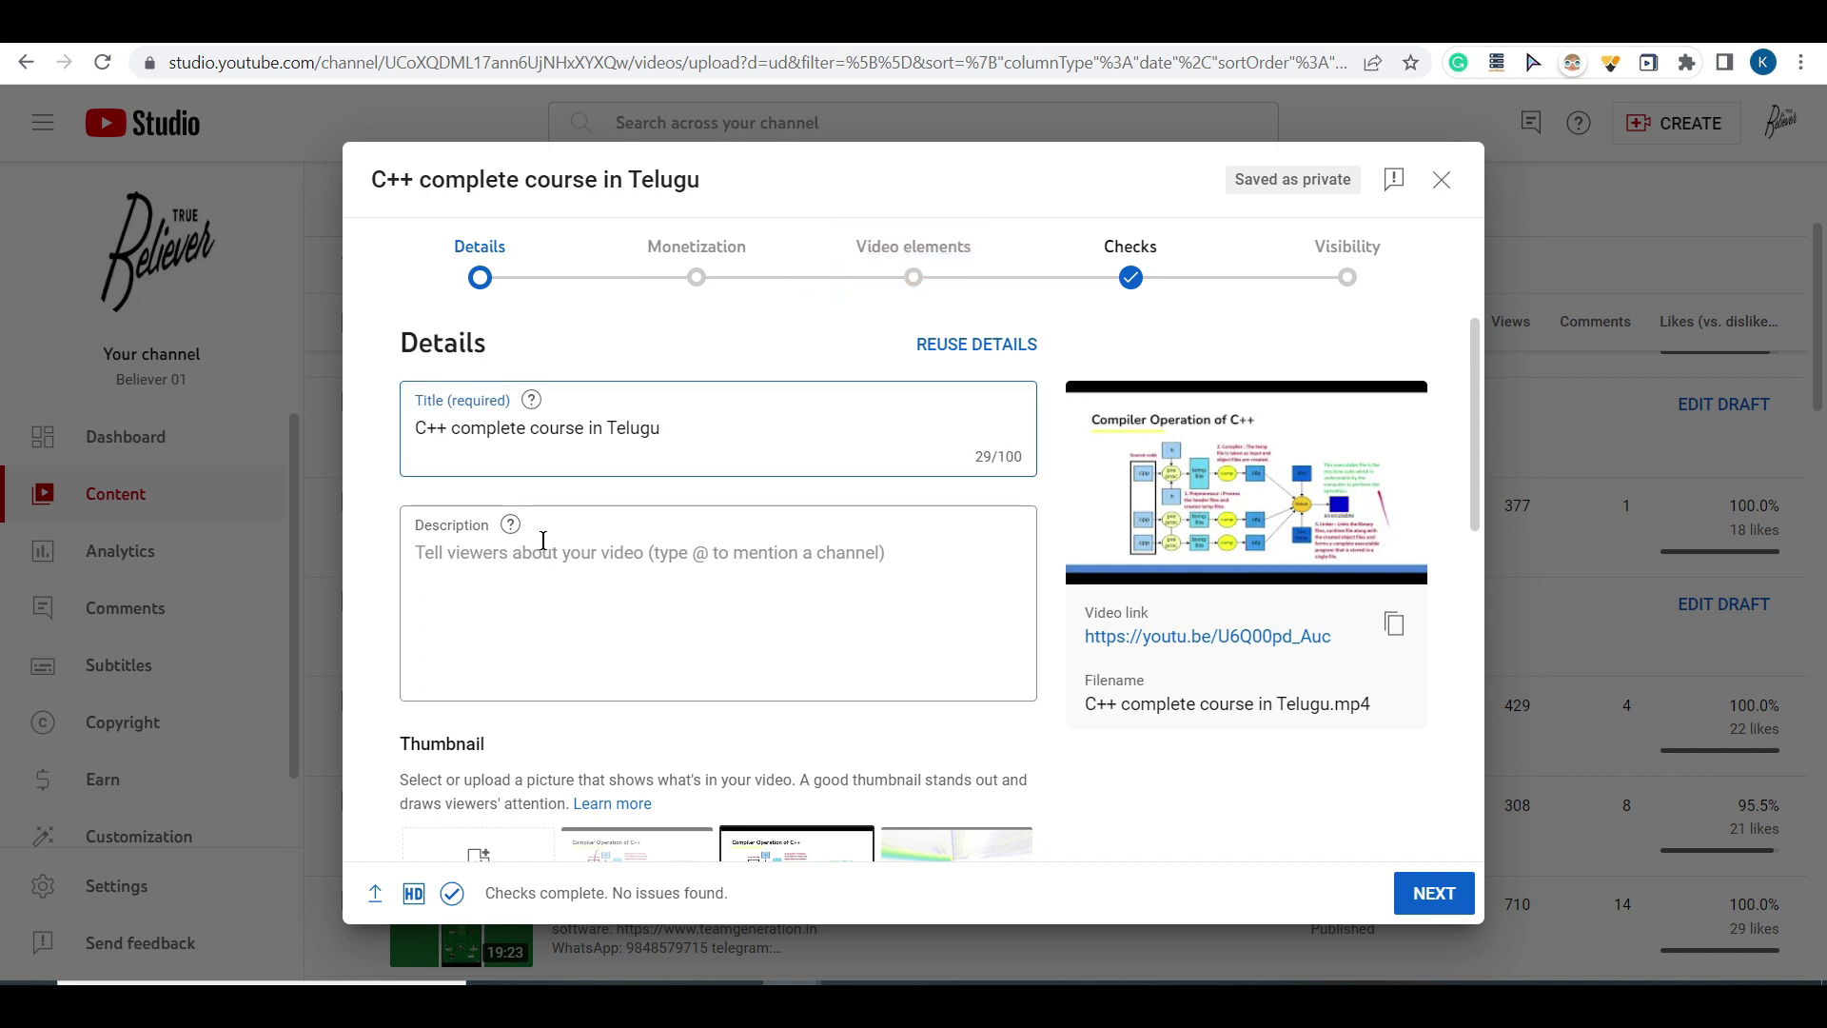
left_click(665, 574)
scroll(638, 571, "down", 3)
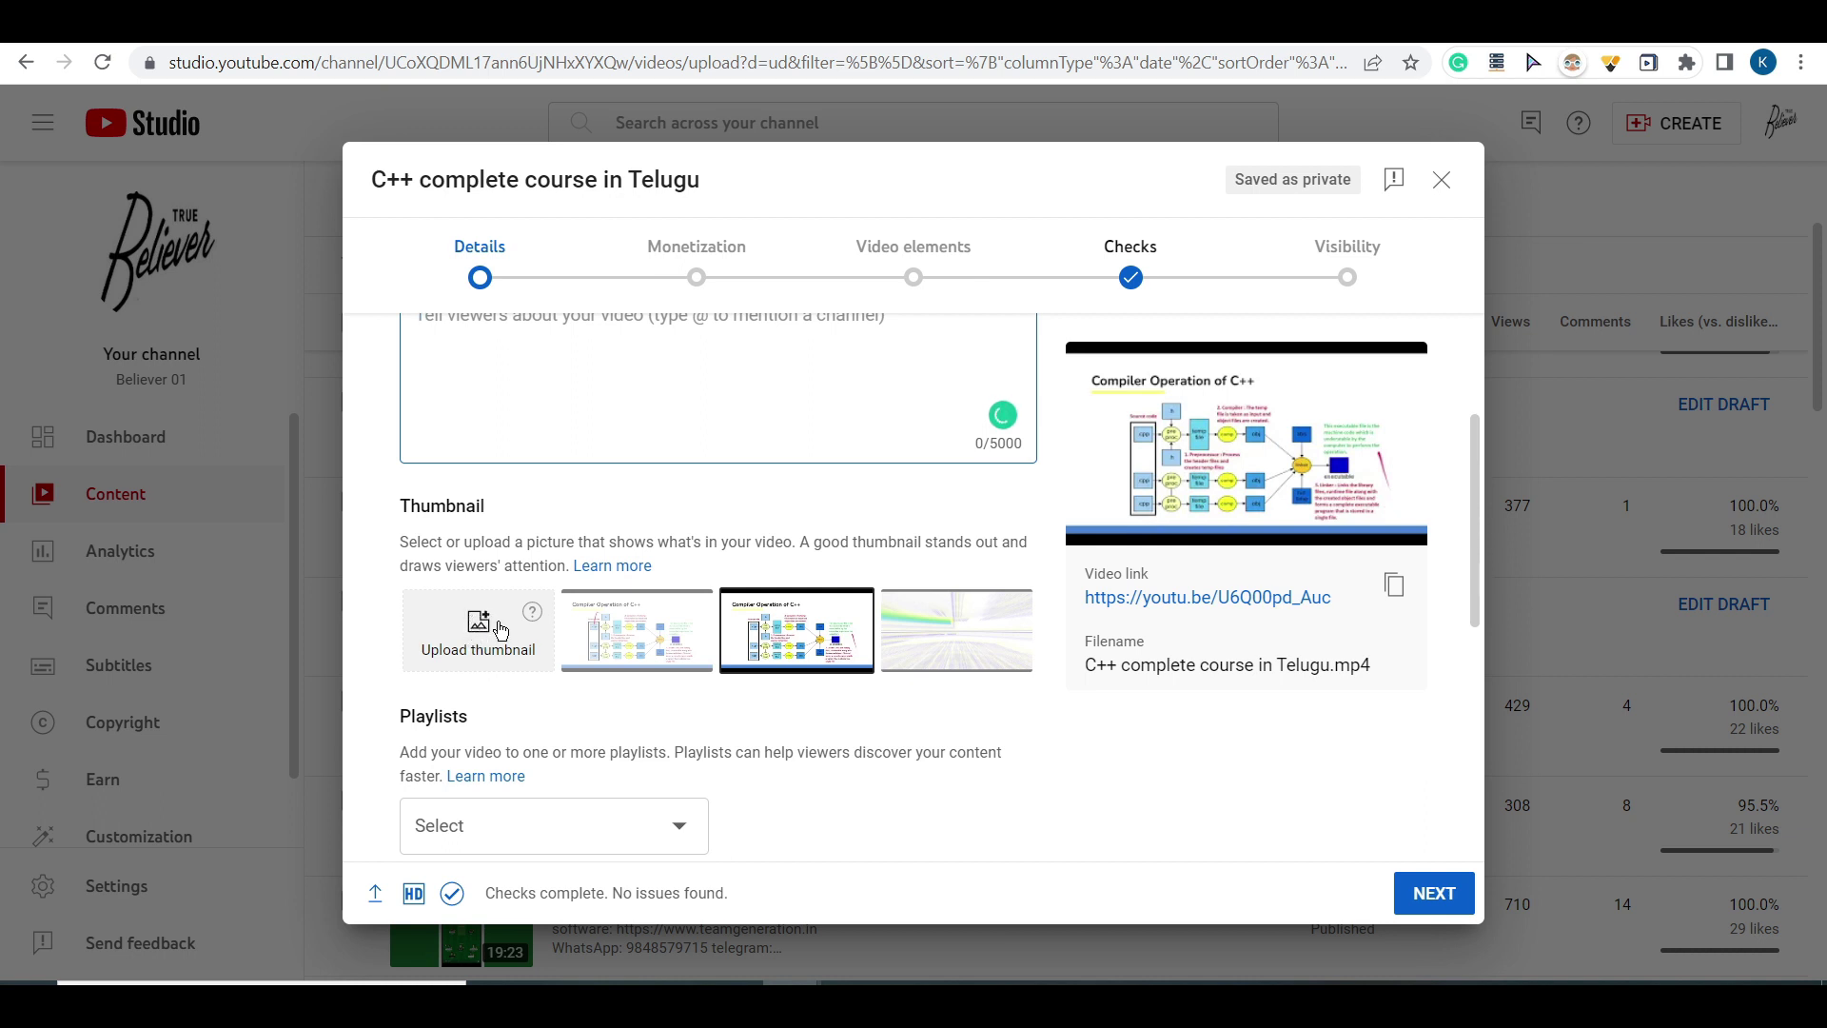
scroll(567, 523, "up", 3)
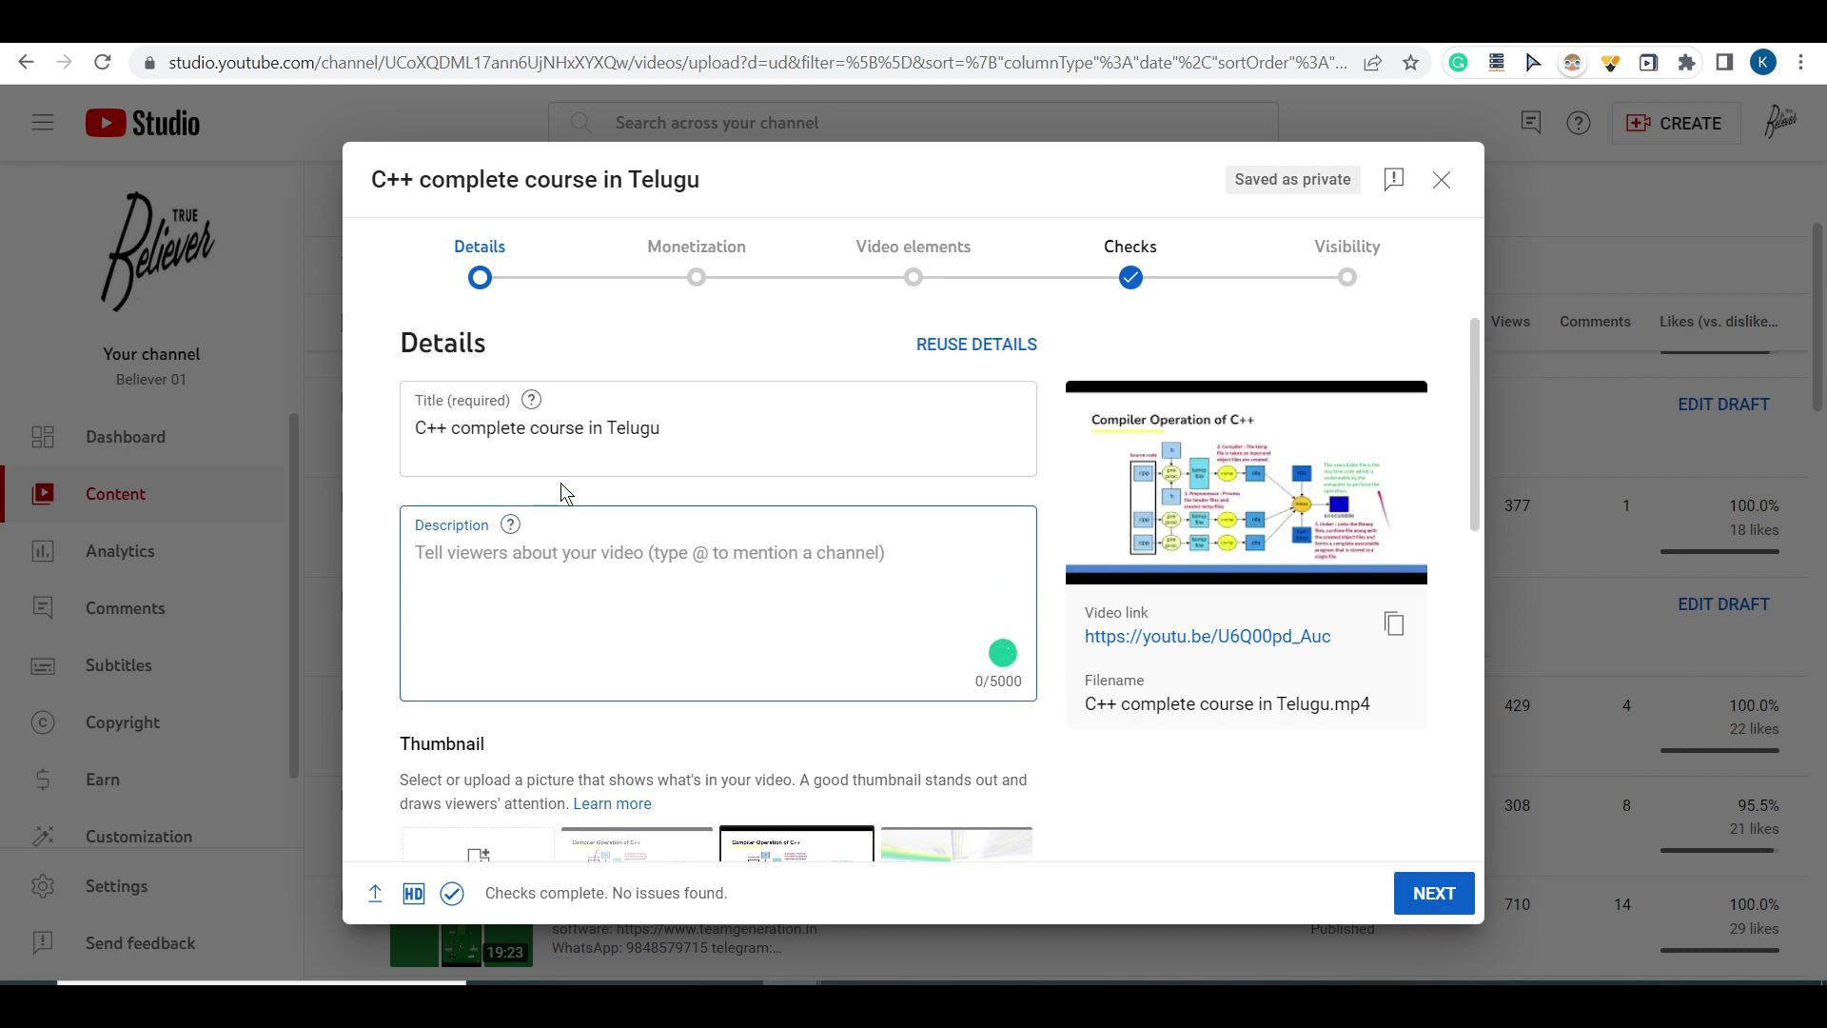
scroll(567, 611, "down", 5)
scroll(541, 646, "down", 2)
left_click(447, 752)
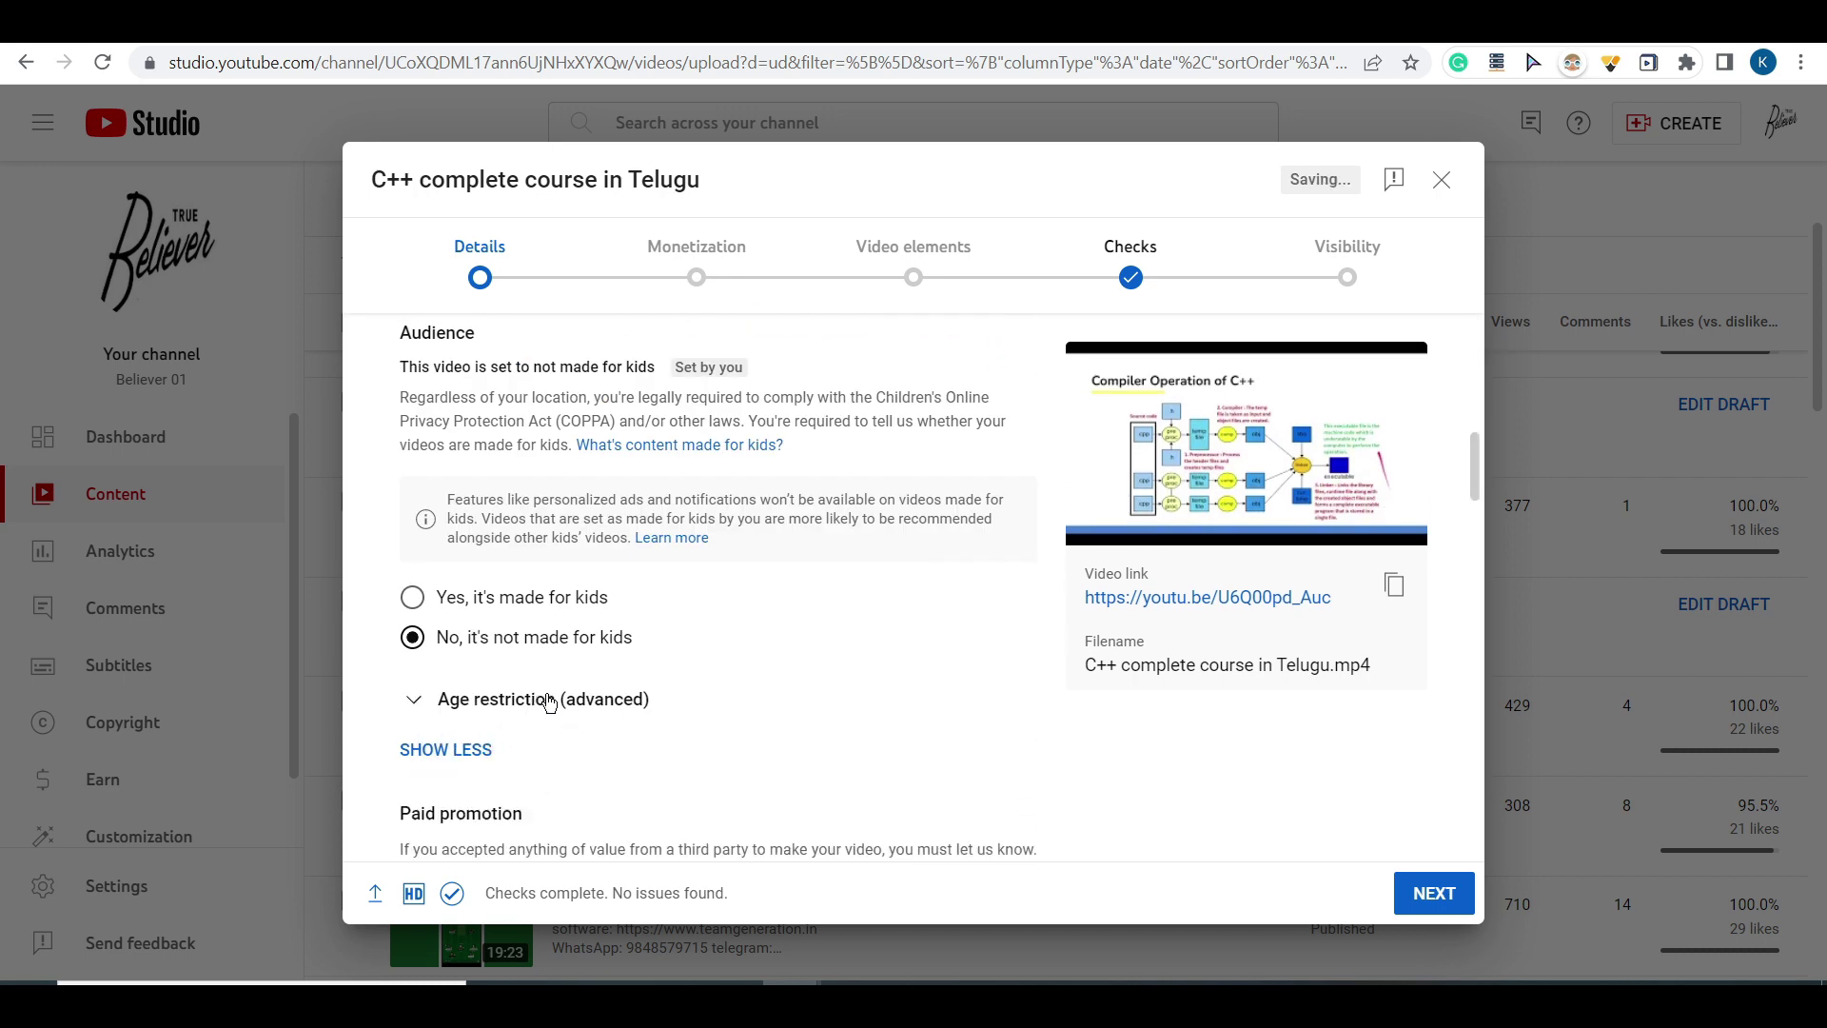
scroll(438, 706, "up", 1)
scroll(609, 695, "down", 7)
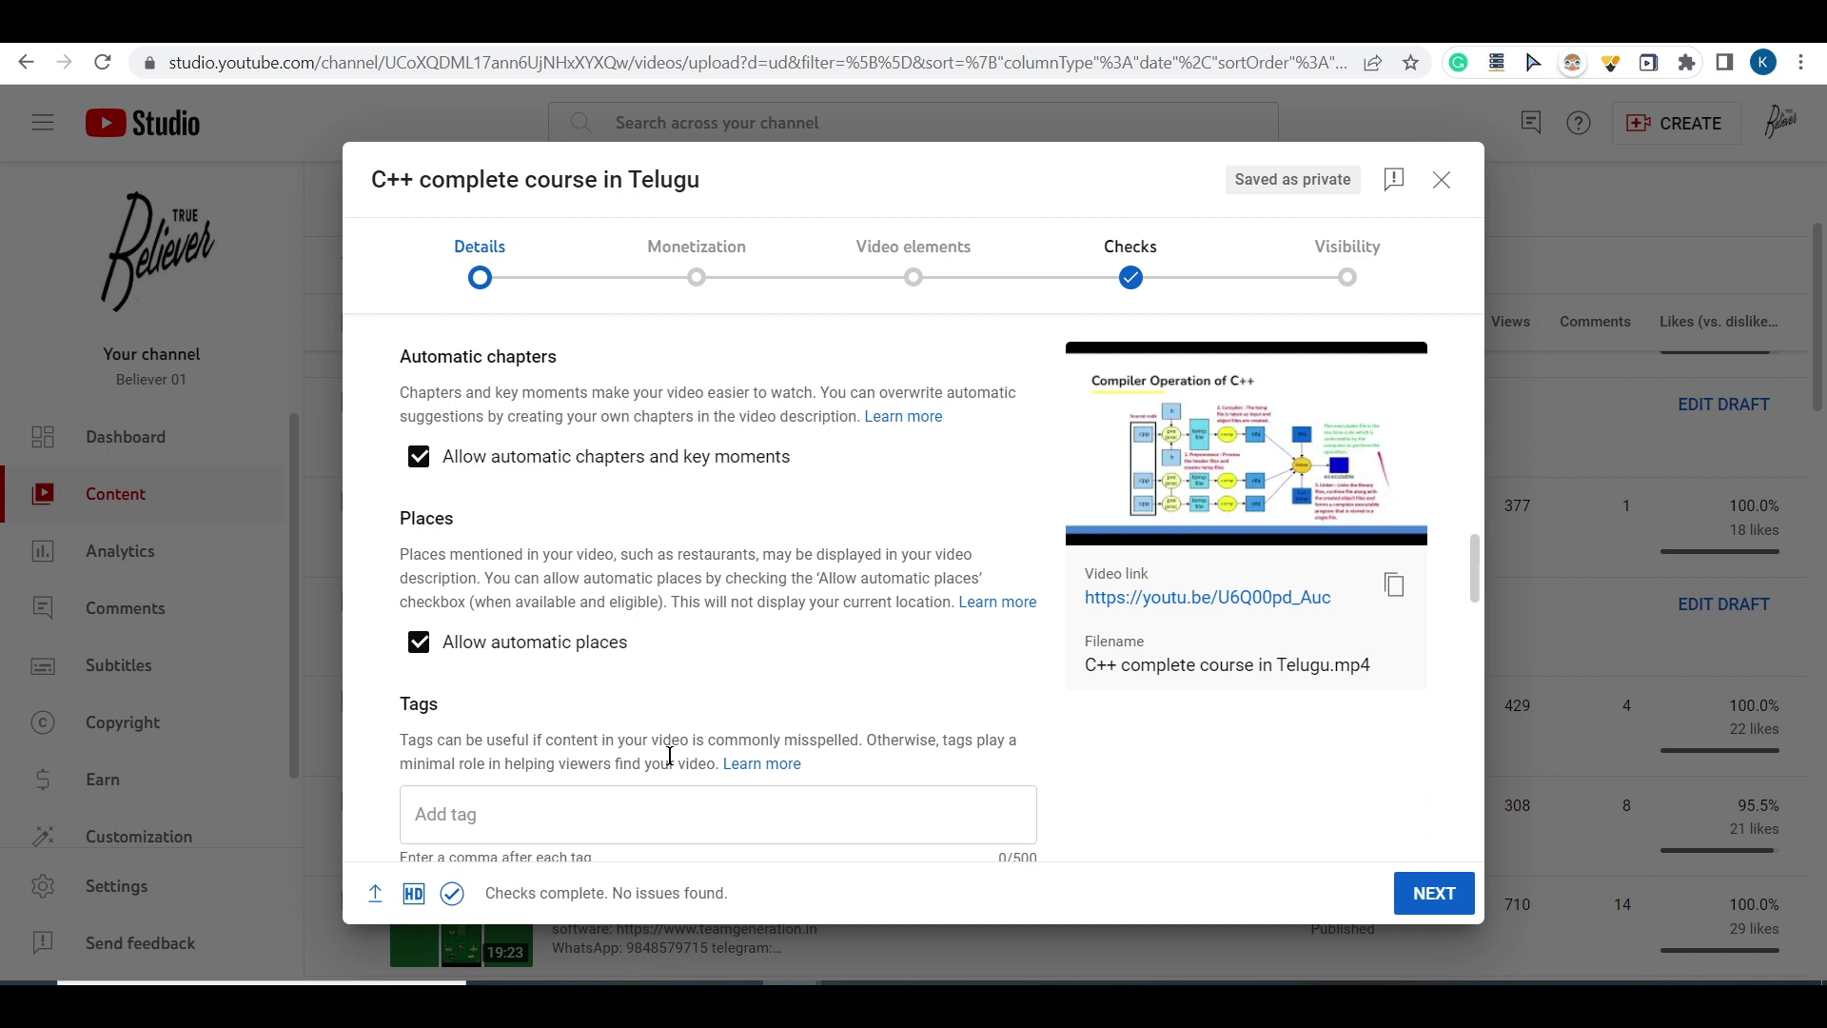
scroll(669, 666, "up", 4)
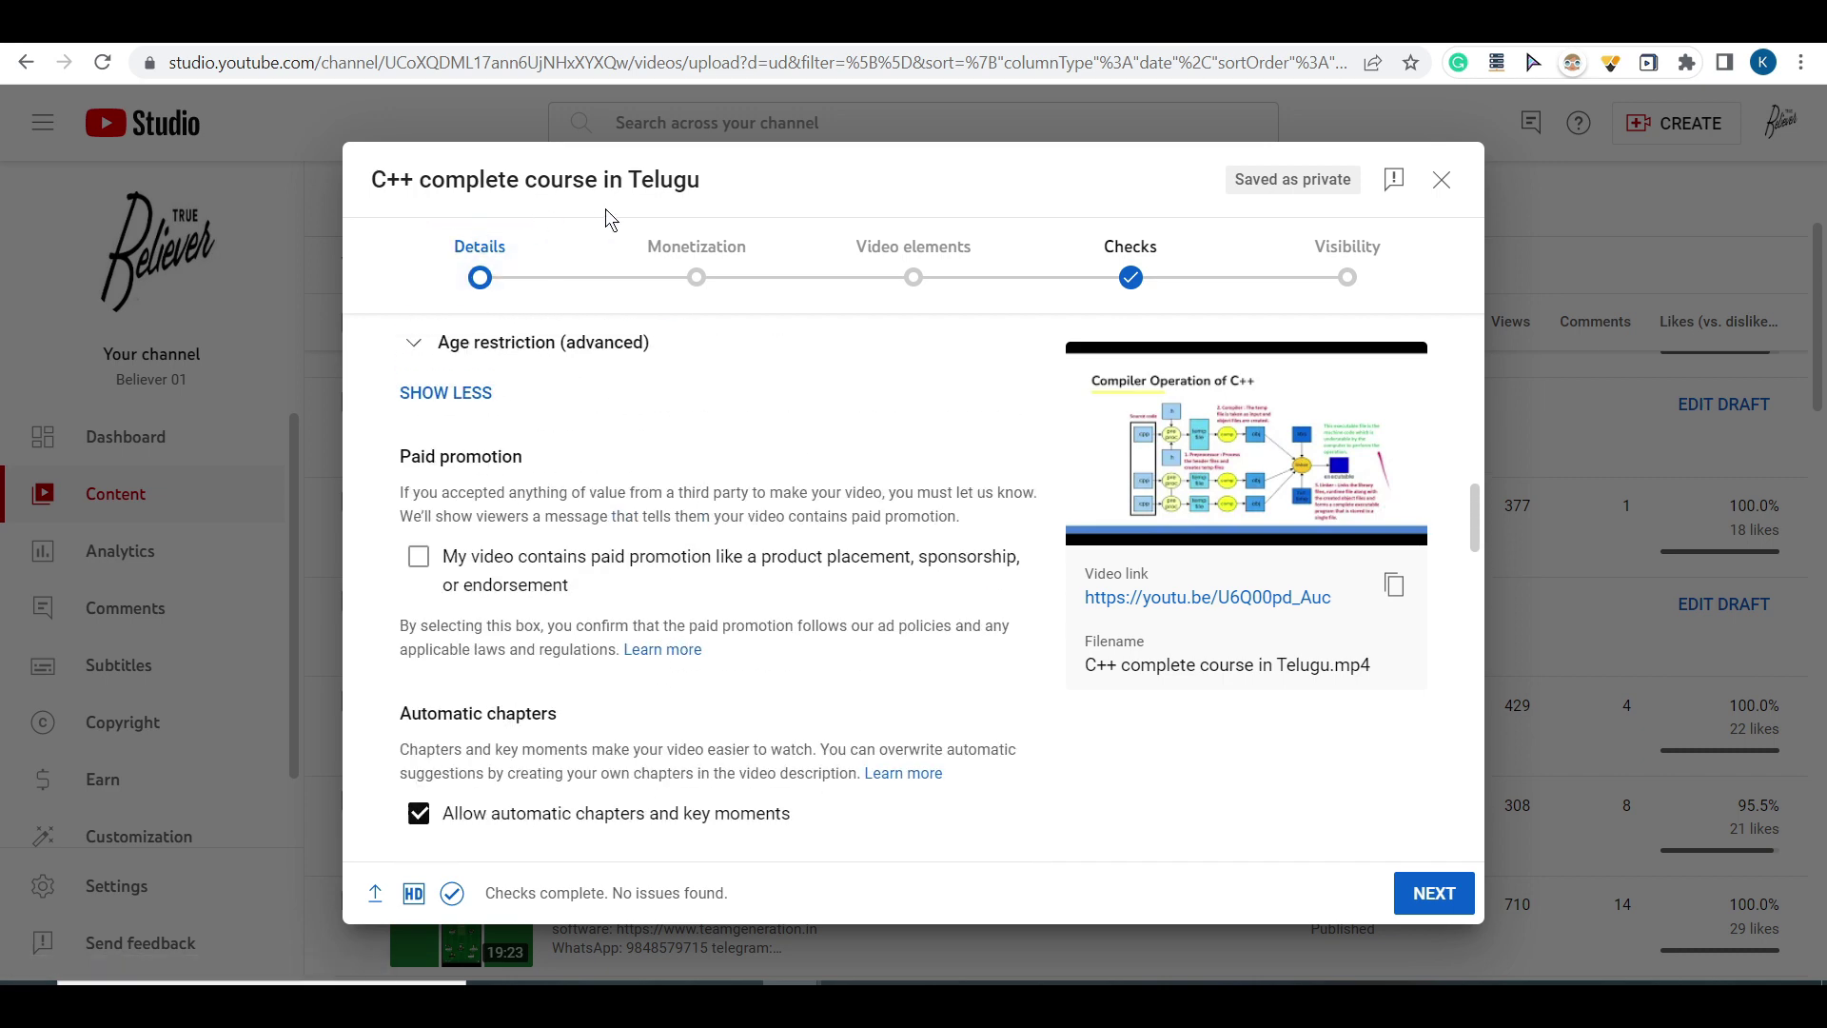
scroll(632, 542, "up", 8)
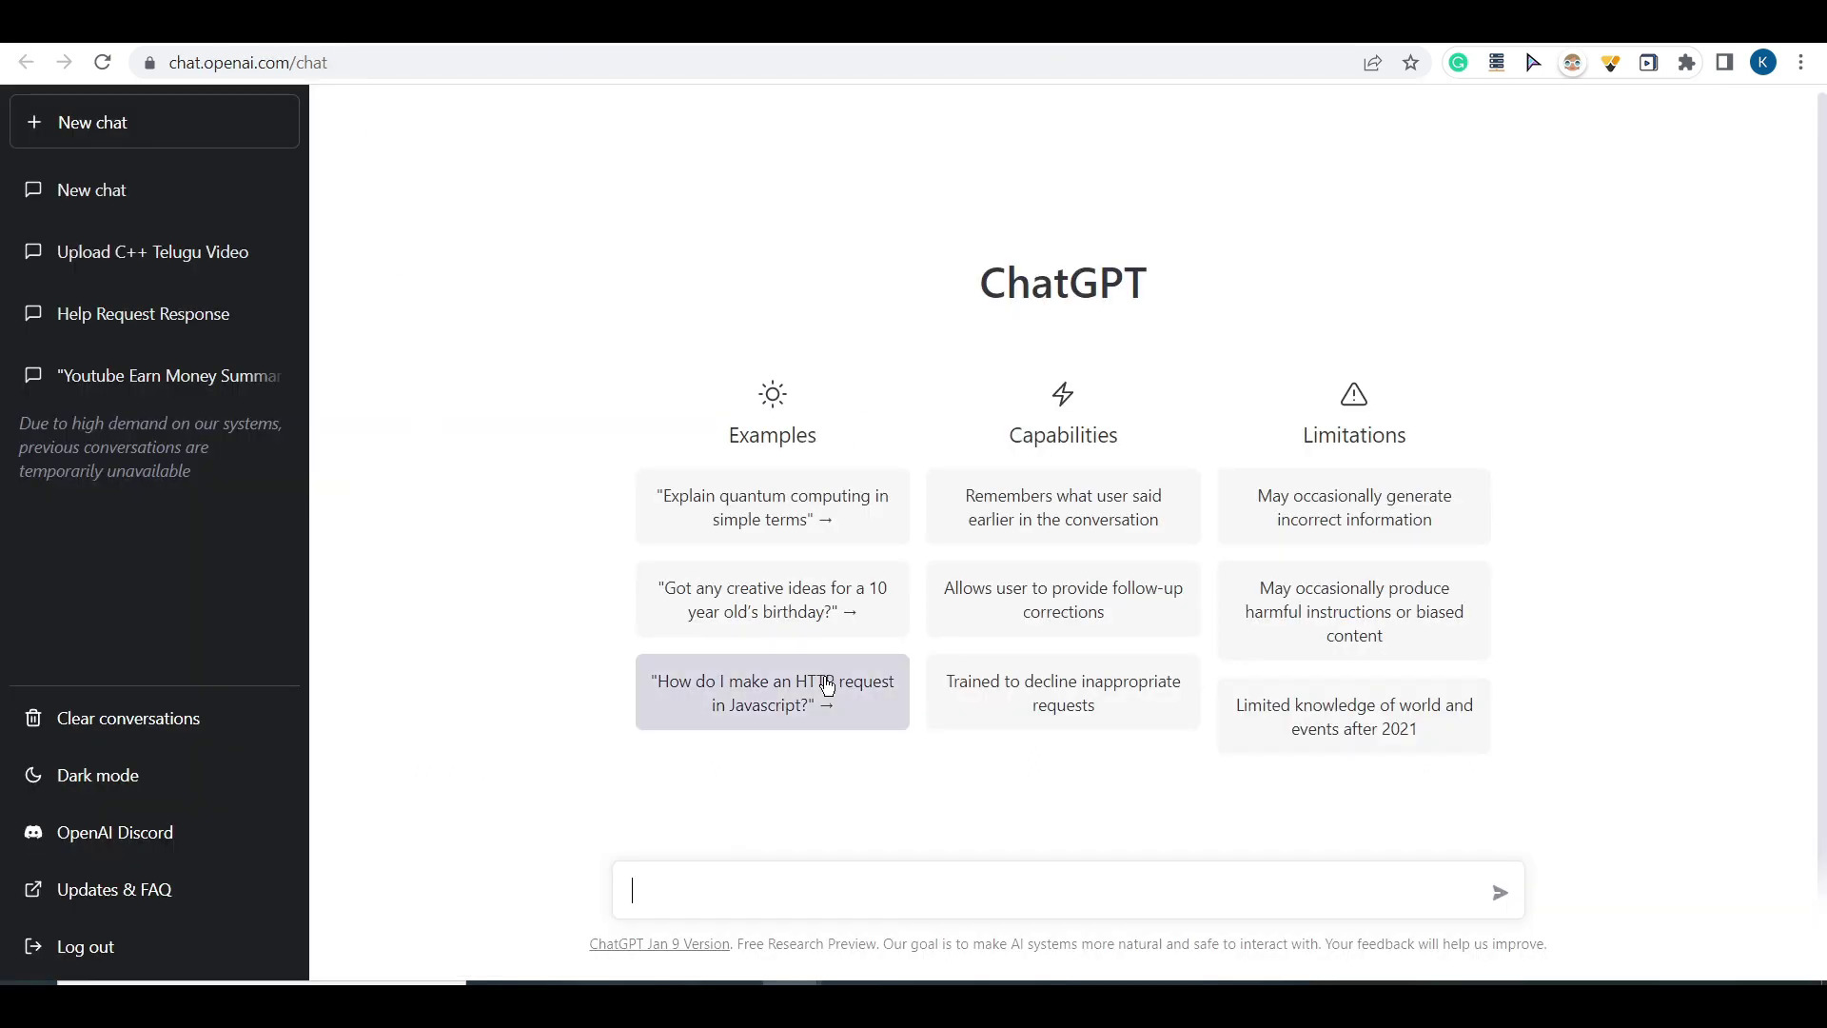
type("dfdfdfd")
key("BackSpace")
key("BackSpace")
key("BackSpace")
key("BackSpace")
key("BackSpace")
key("BackSpace")
key("BackSpace")
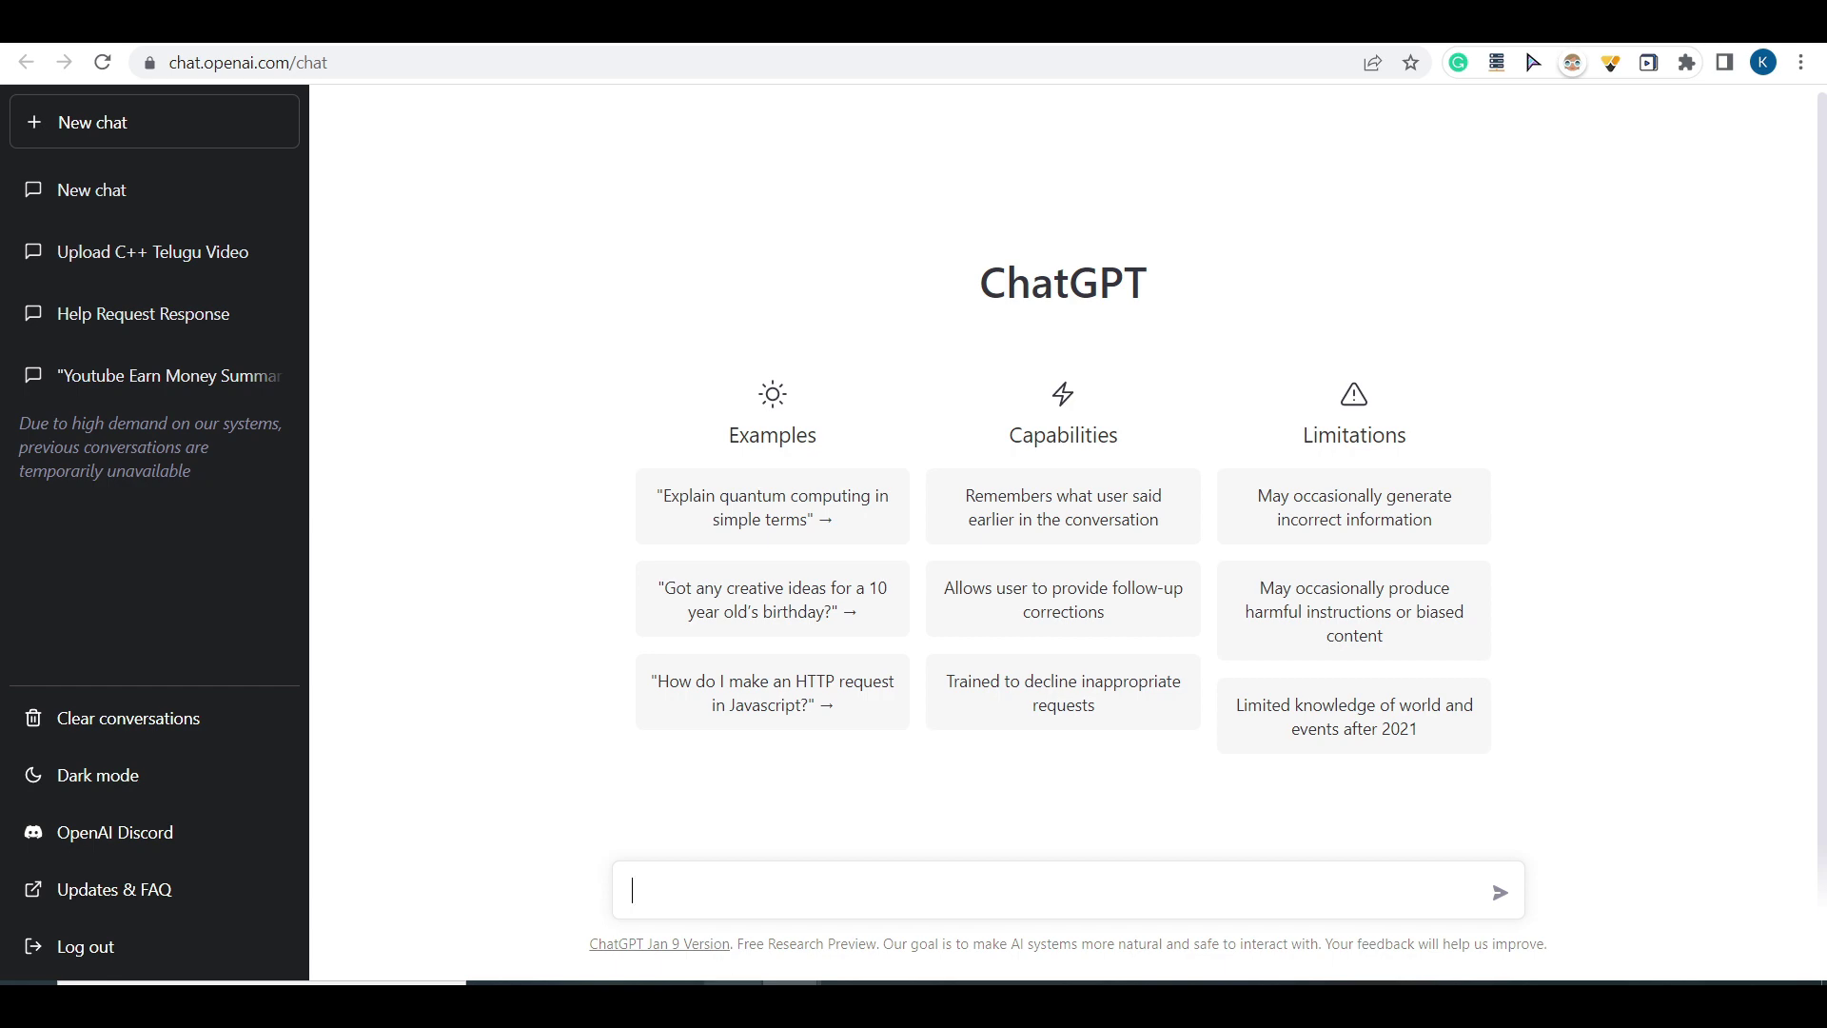
Step: Switch to the prompt draft in Notepad and correct the upload line to read "i want to upload a video in youtube"
left_click(851, 981)
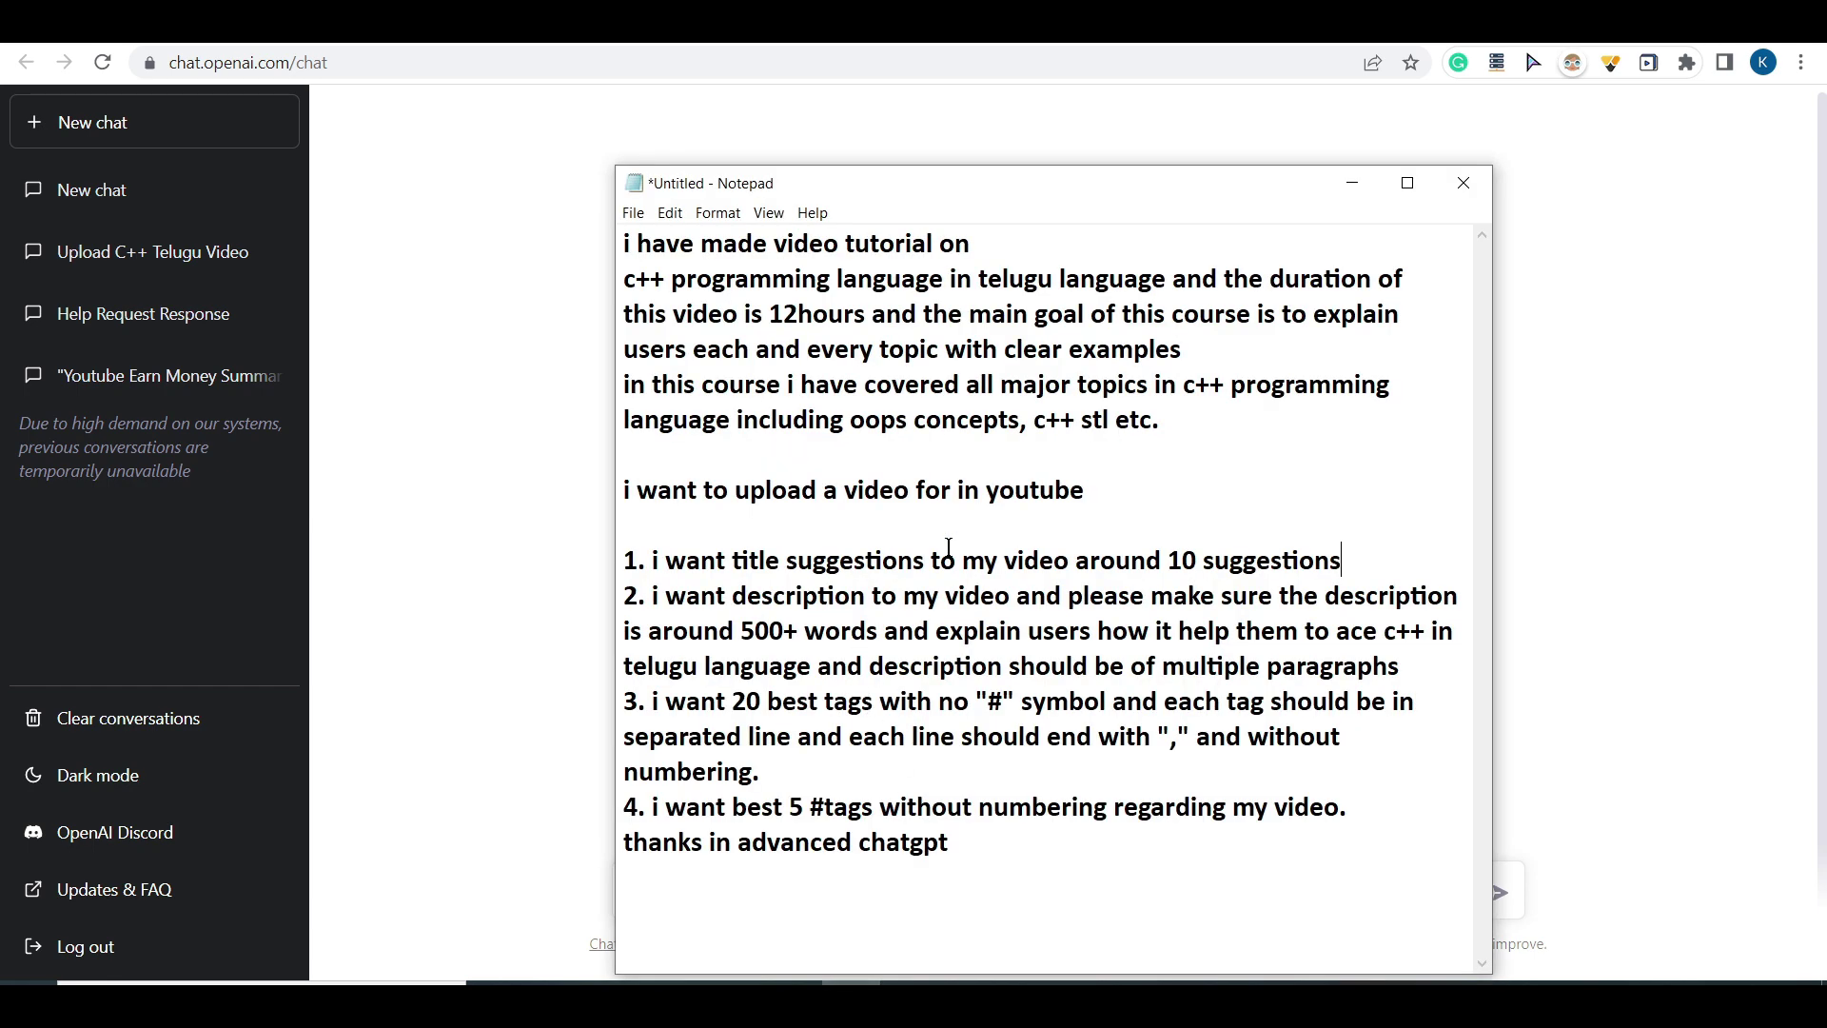
left_click_drag(1160, 420, 625, 246)
left_click(964, 352)
left_click_drag(1214, 418, 601, 247)
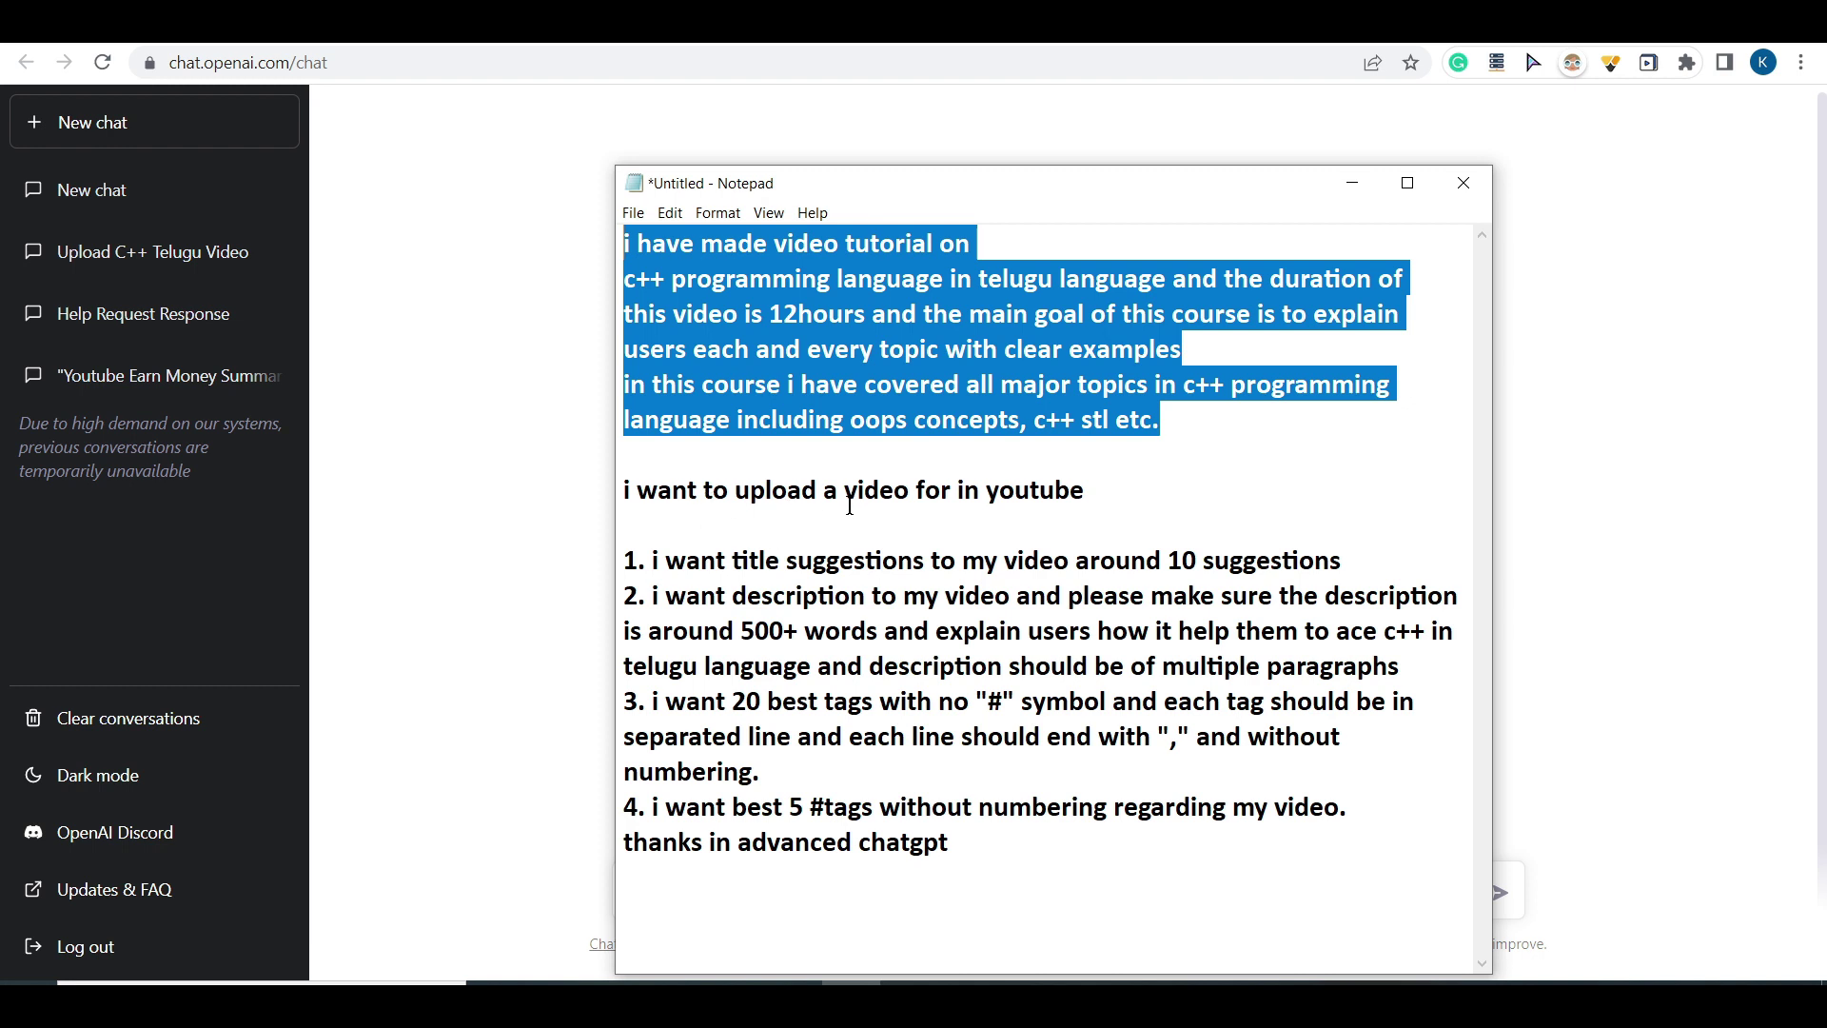
left_click(980, 492)
key("BackSpace")
key("BackSpace")
key("BackSpace")
key("BackSpace")
key("BackSpace")
key("BackSpace")
type("i")
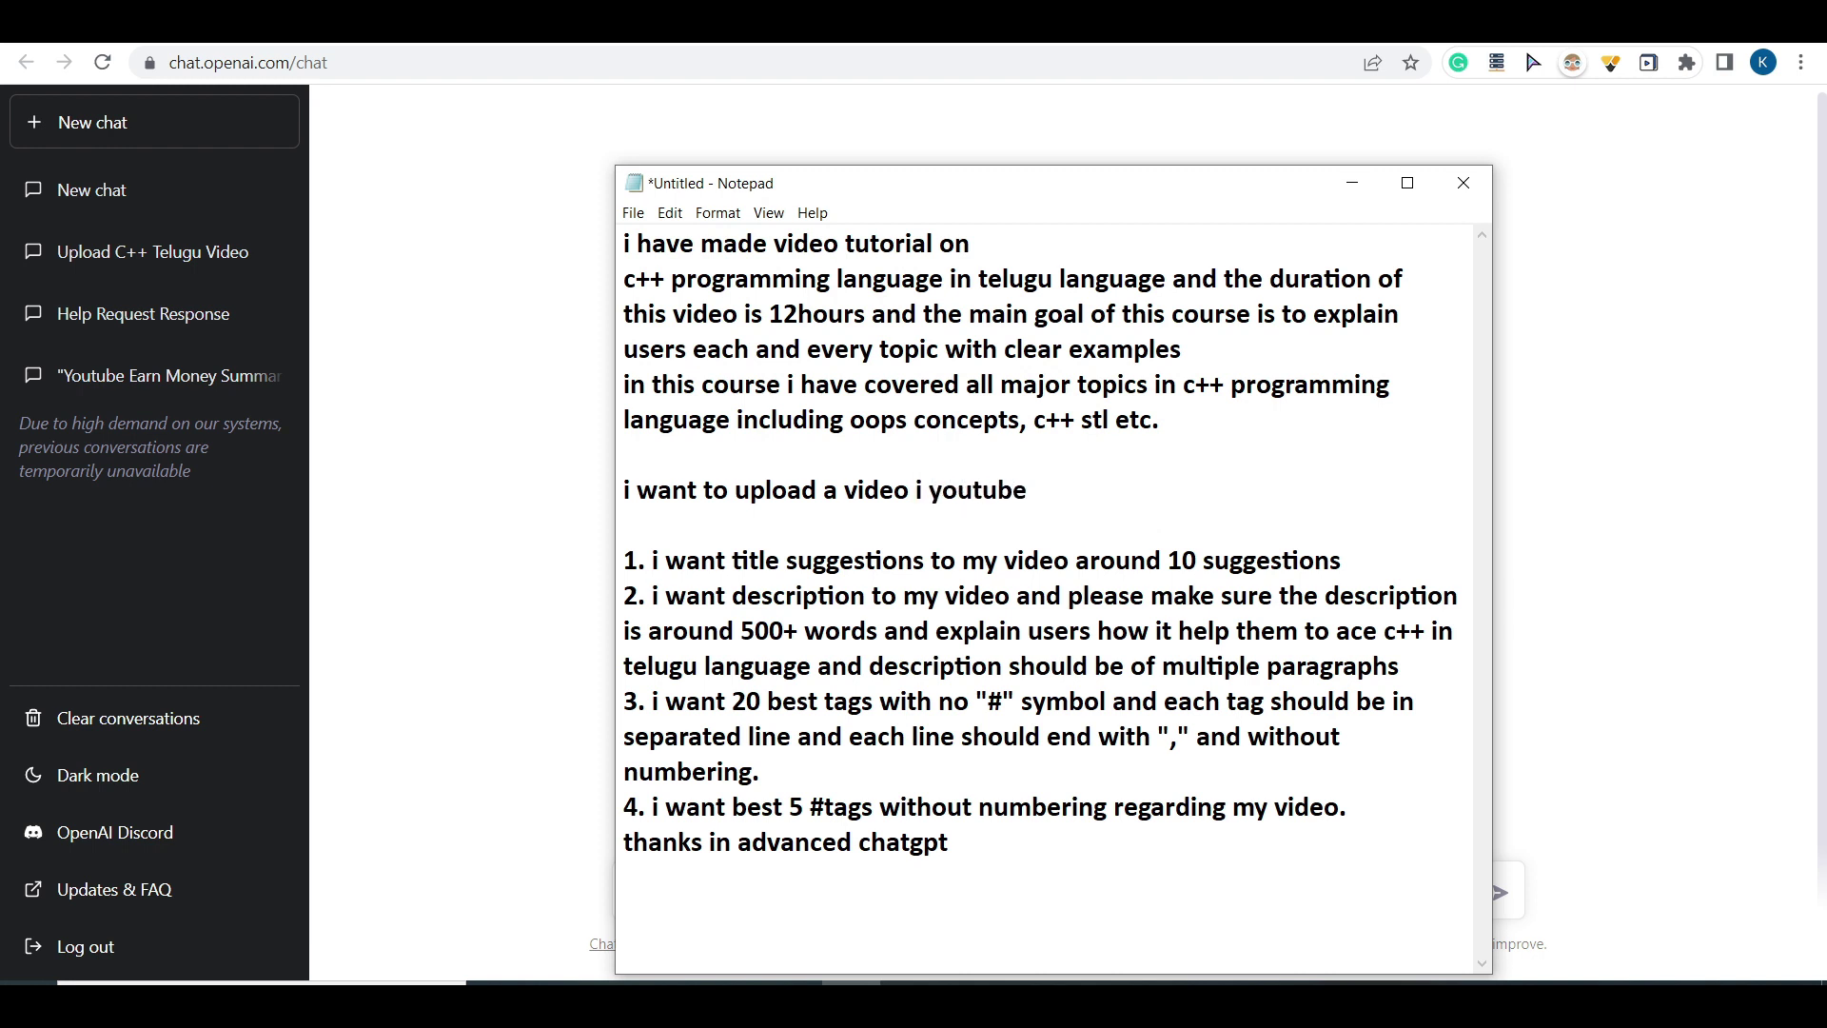
type("n")
Step: Copy the entire prompt from Notepad and submit it in ChatGPT's "Upload C++ Telugu Video" conversation
left_click_drag(1163, 420, 669, 238)
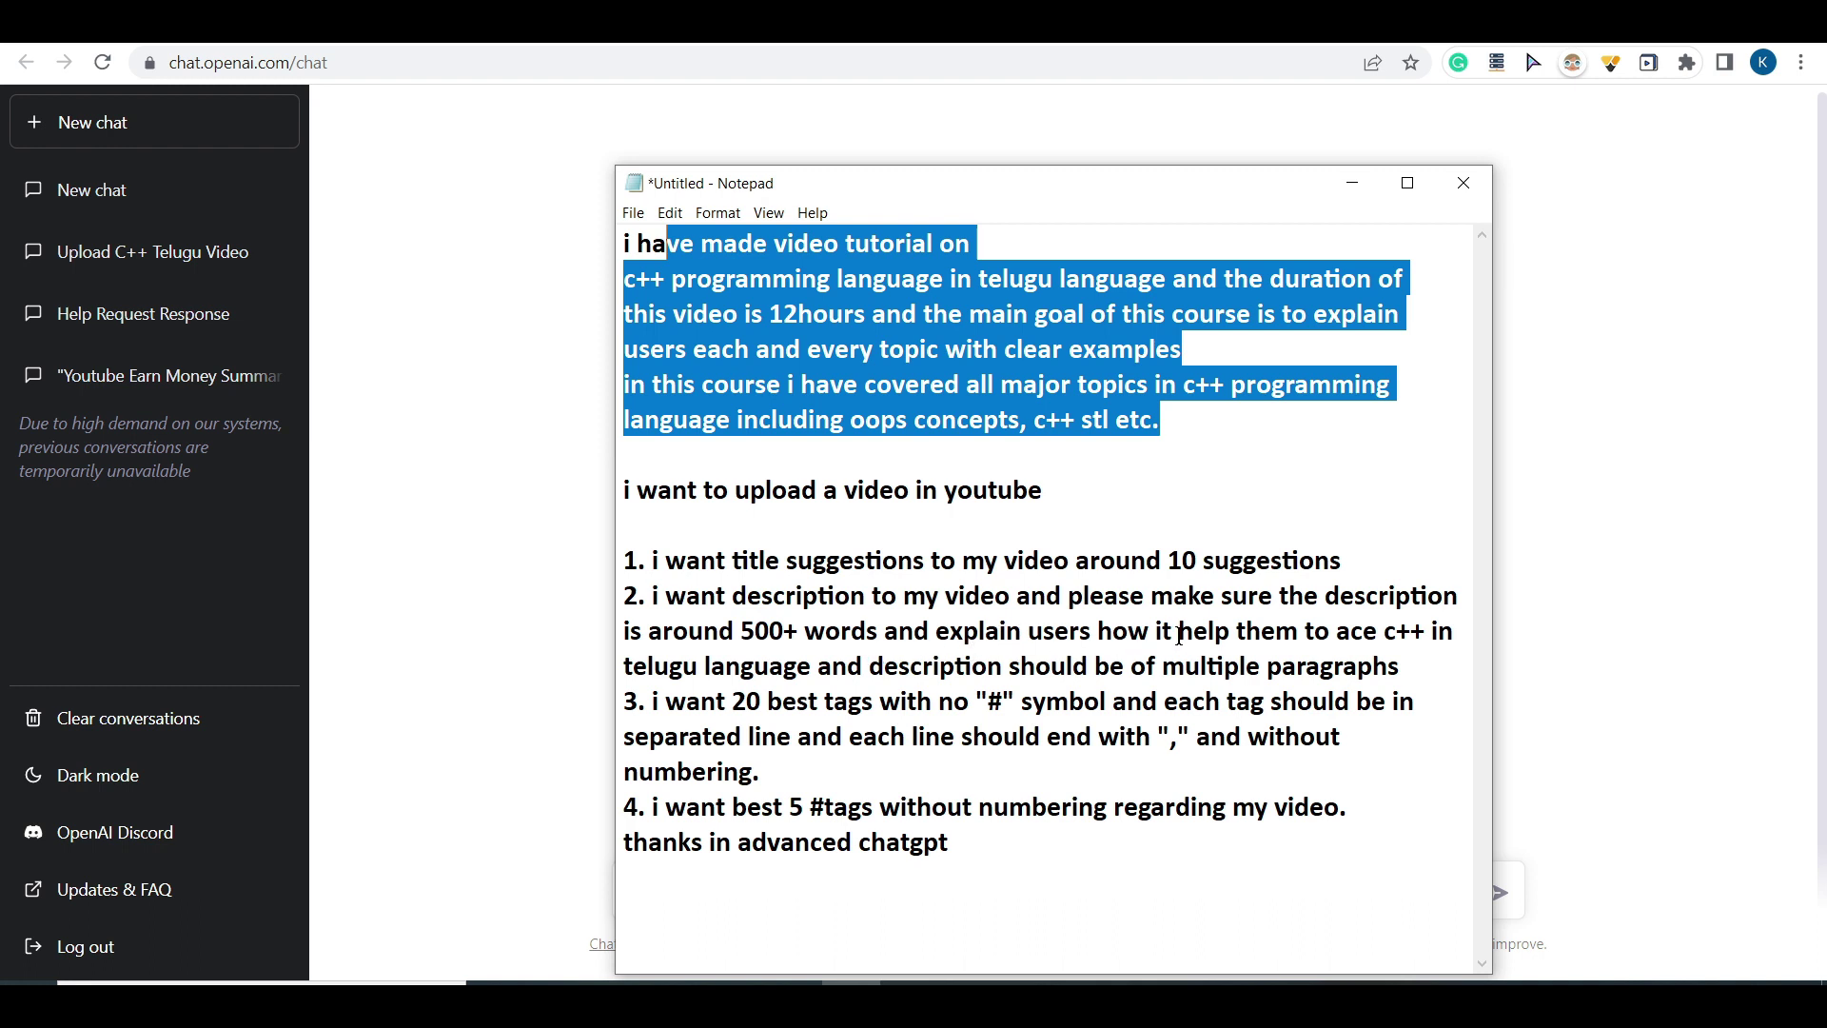
left_click(936, 632)
left_click_drag(1185, 666, 1387, 670)
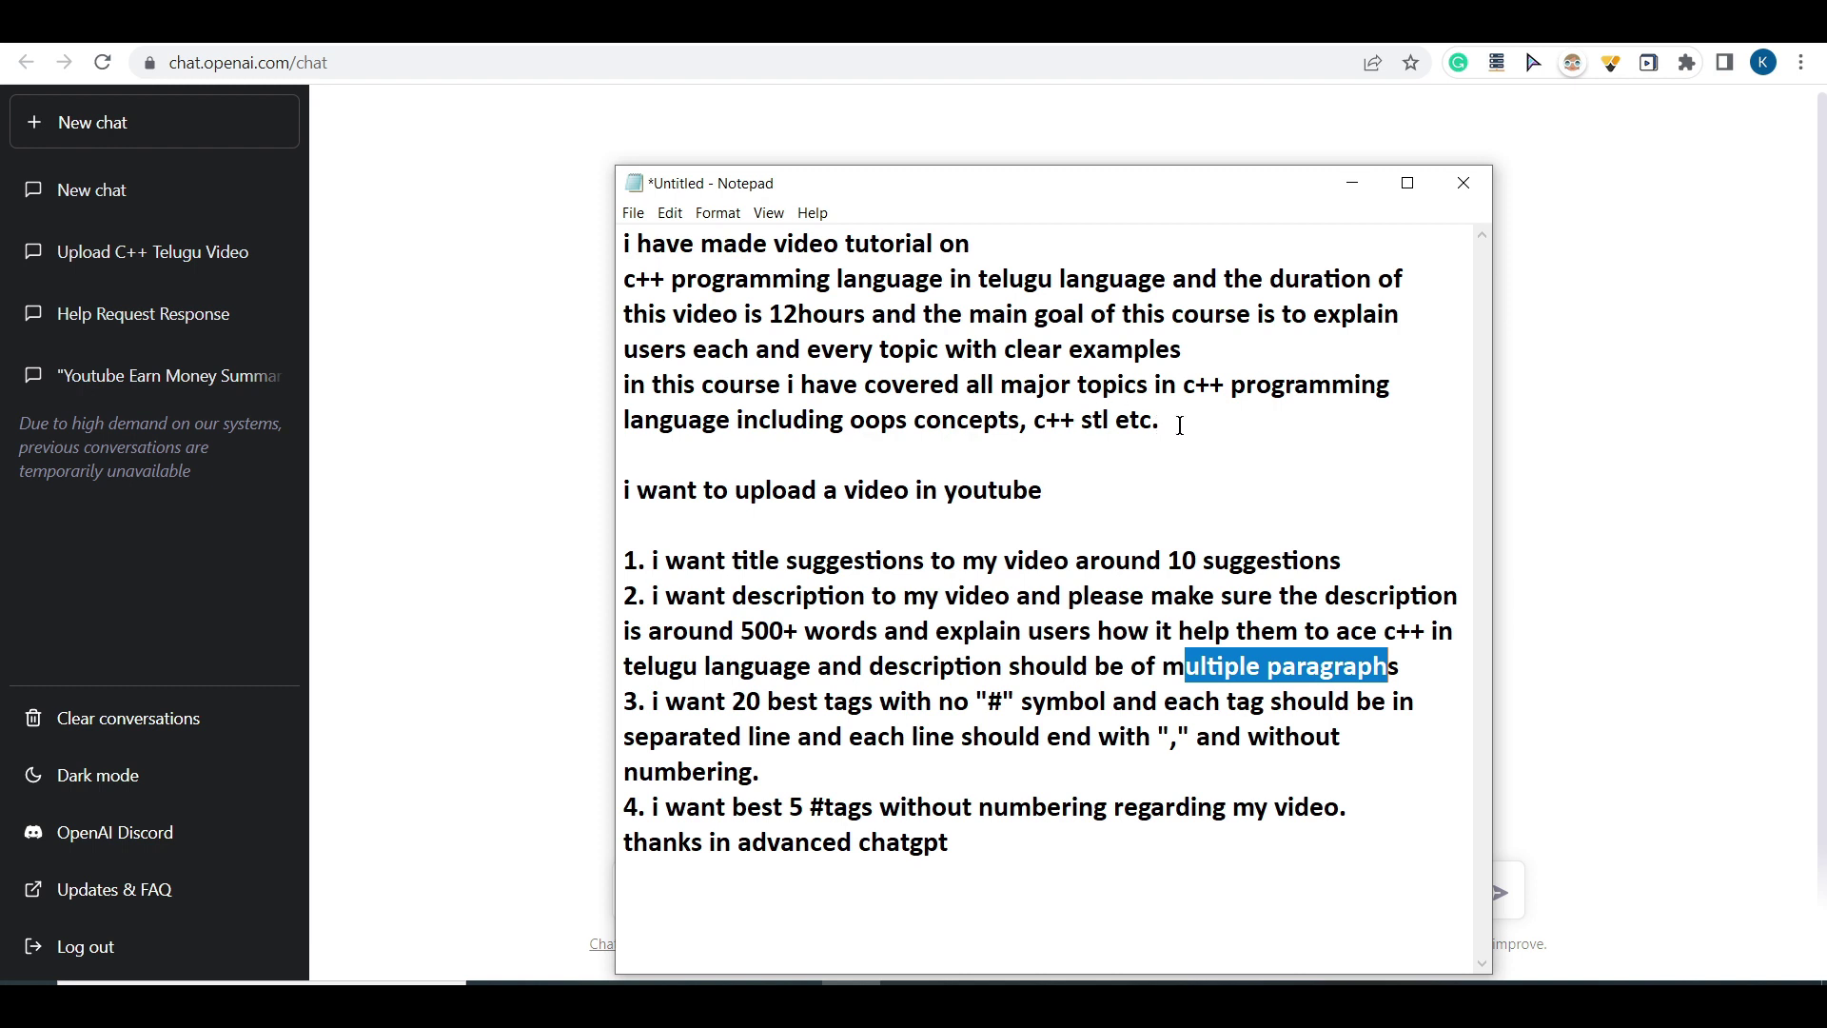
left_click_drag(1180, 425, 623, 243)
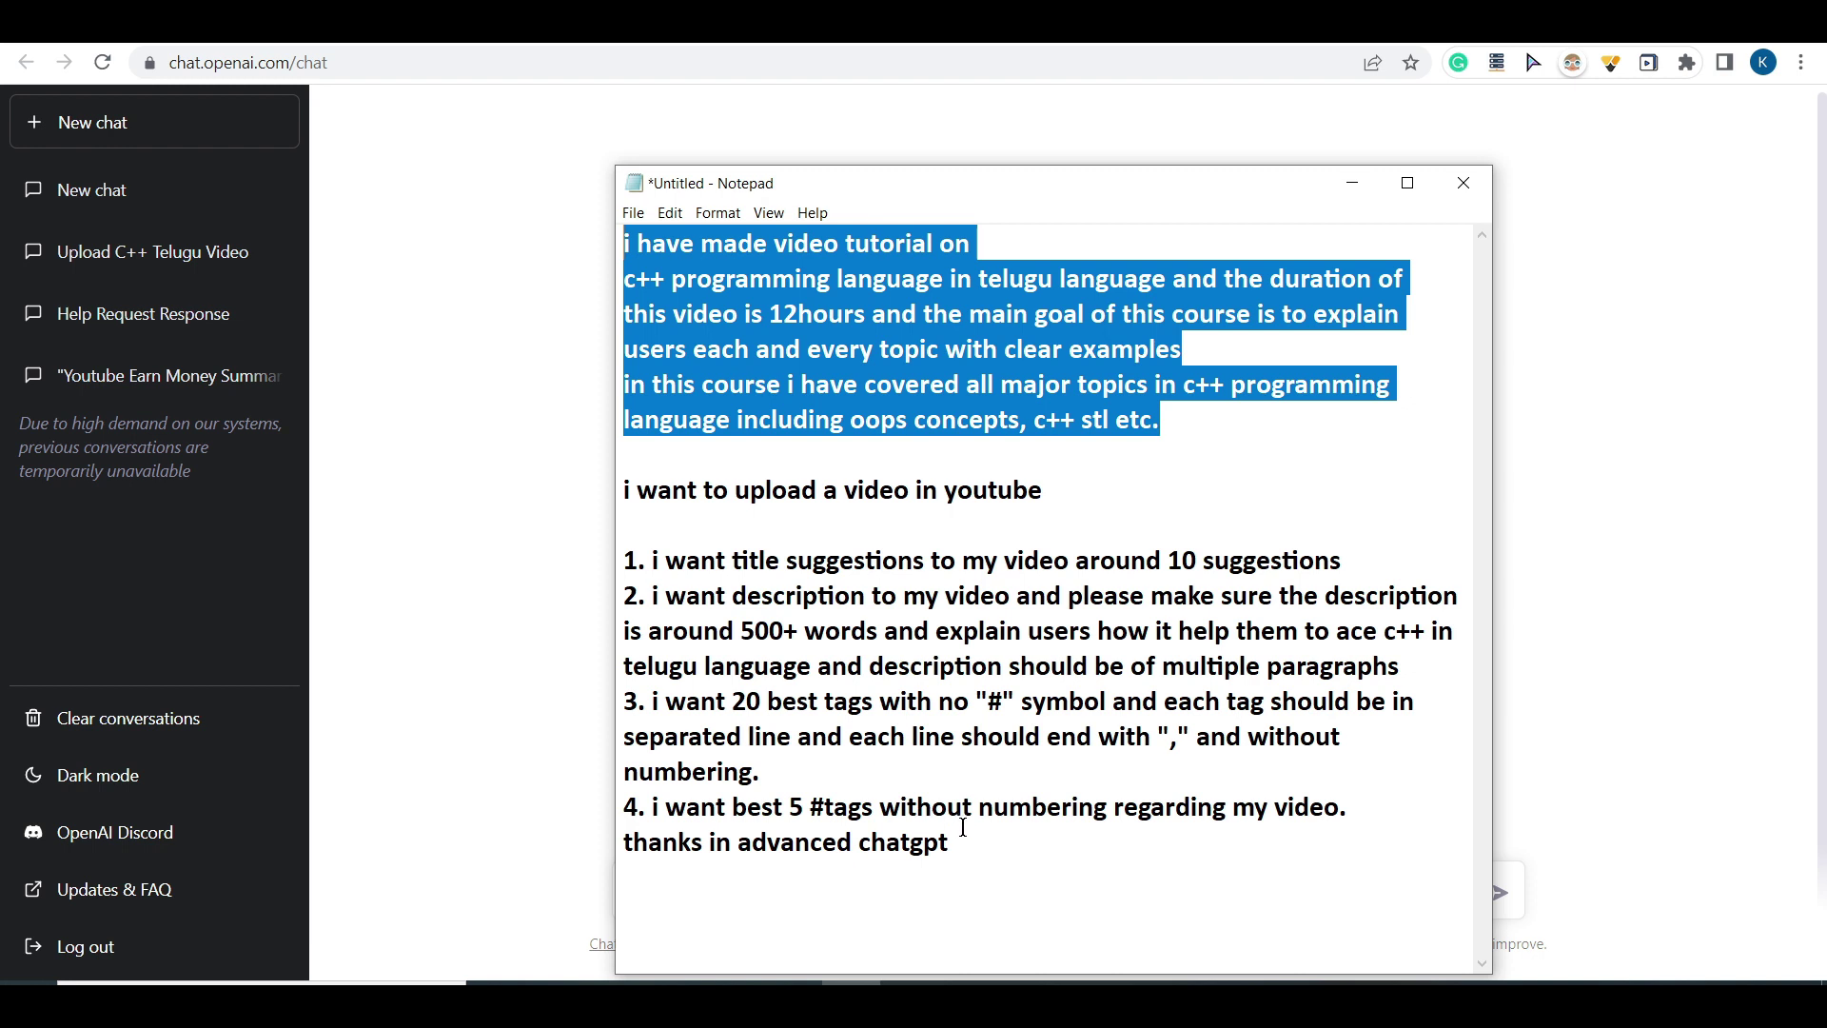
left_click_drag(1036, 843, 601, 234)
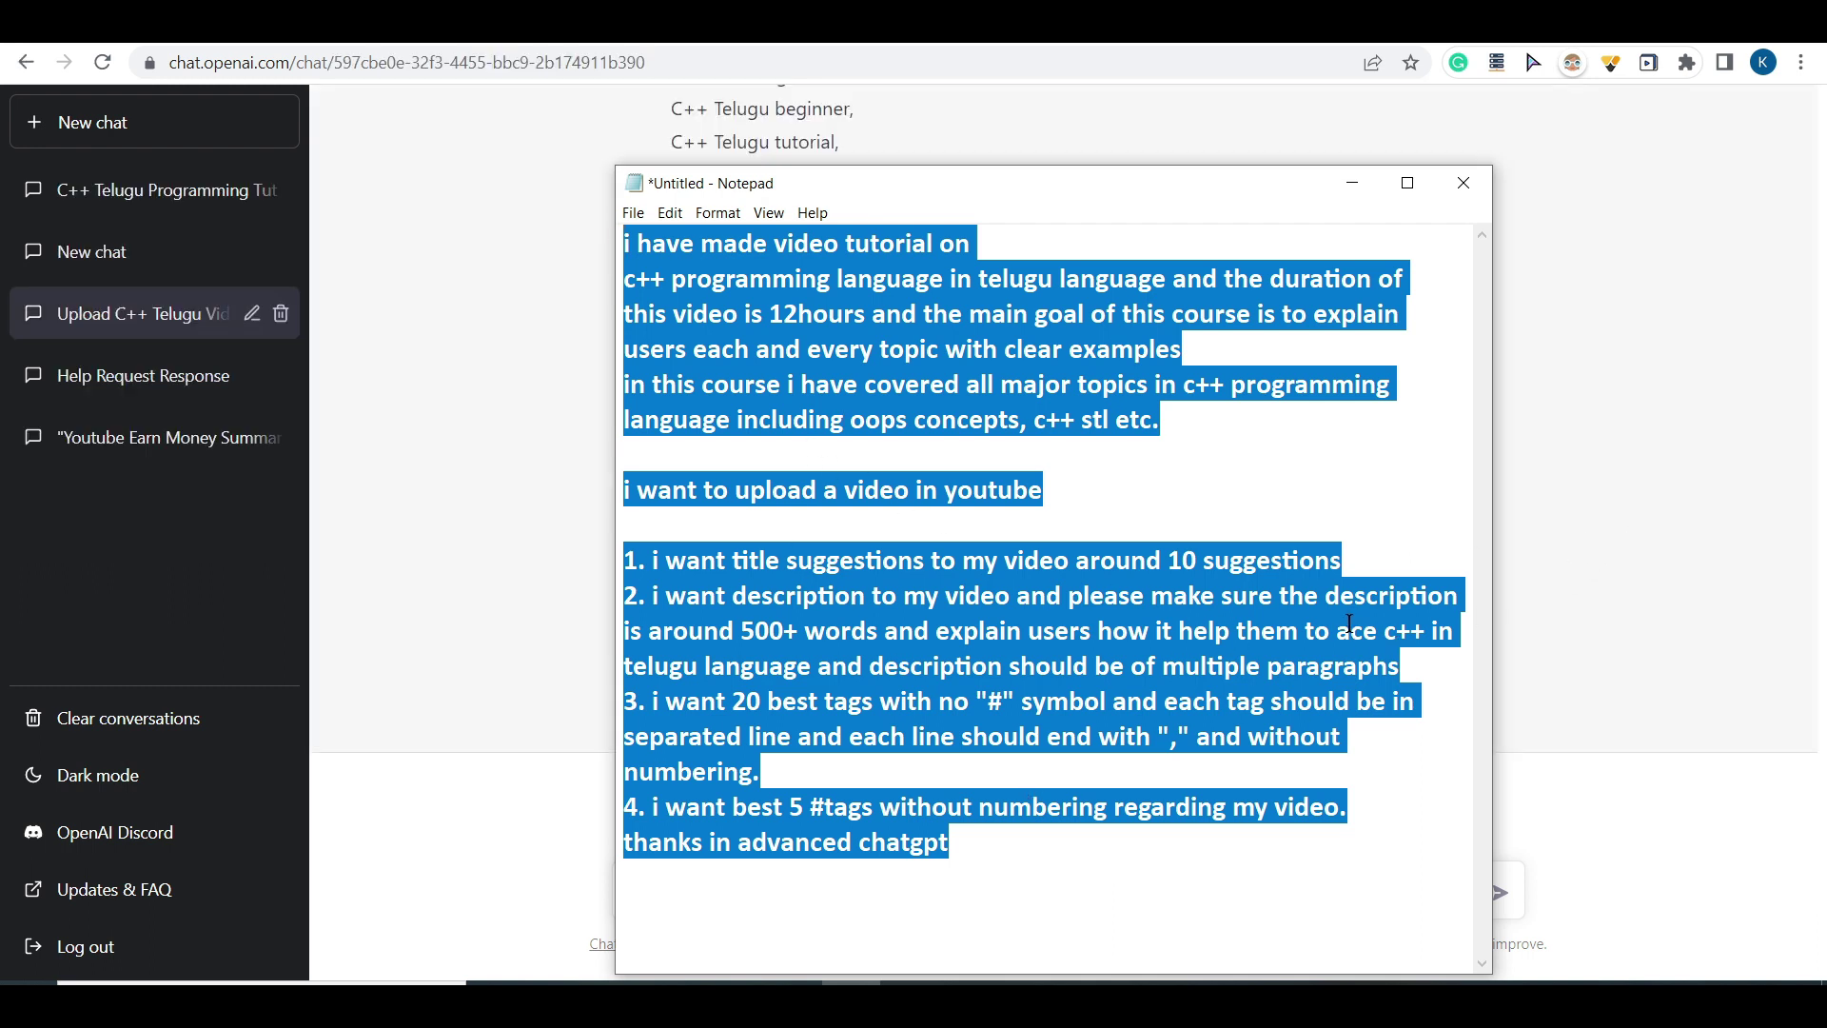
left_click(1603, 579)
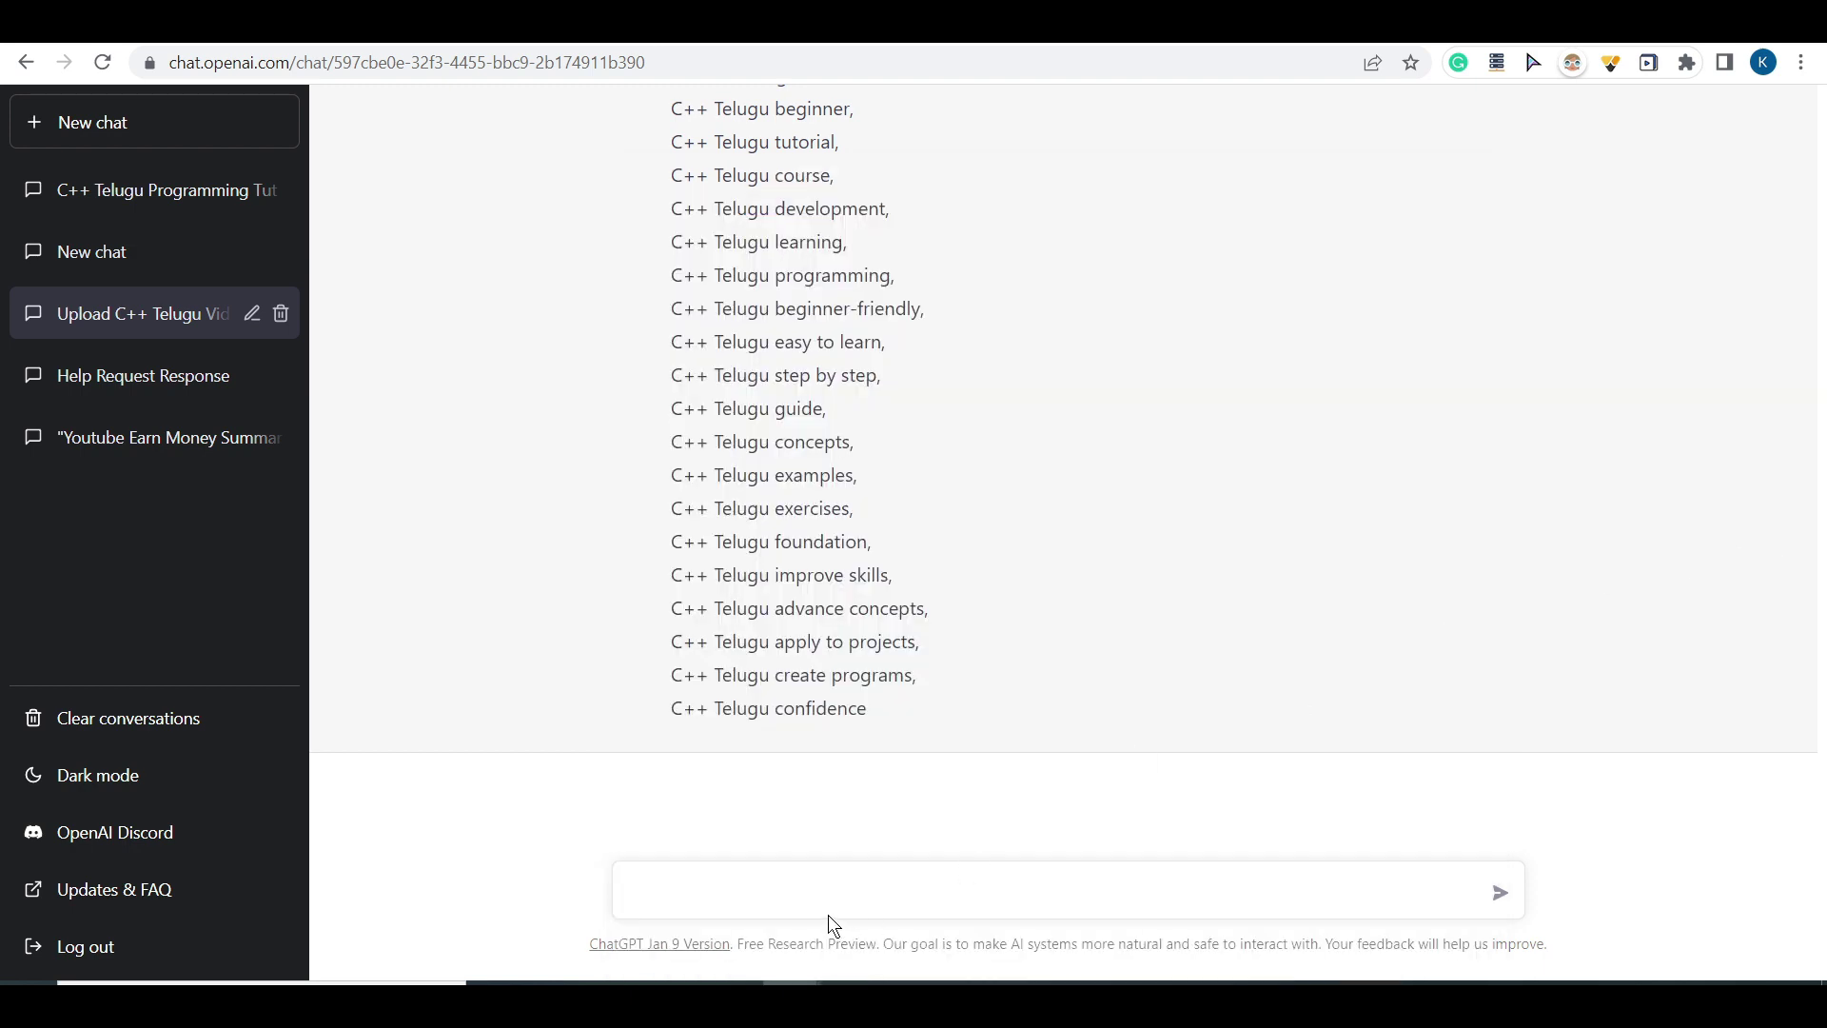
left_click(736, 883)
key("ctrl+v")
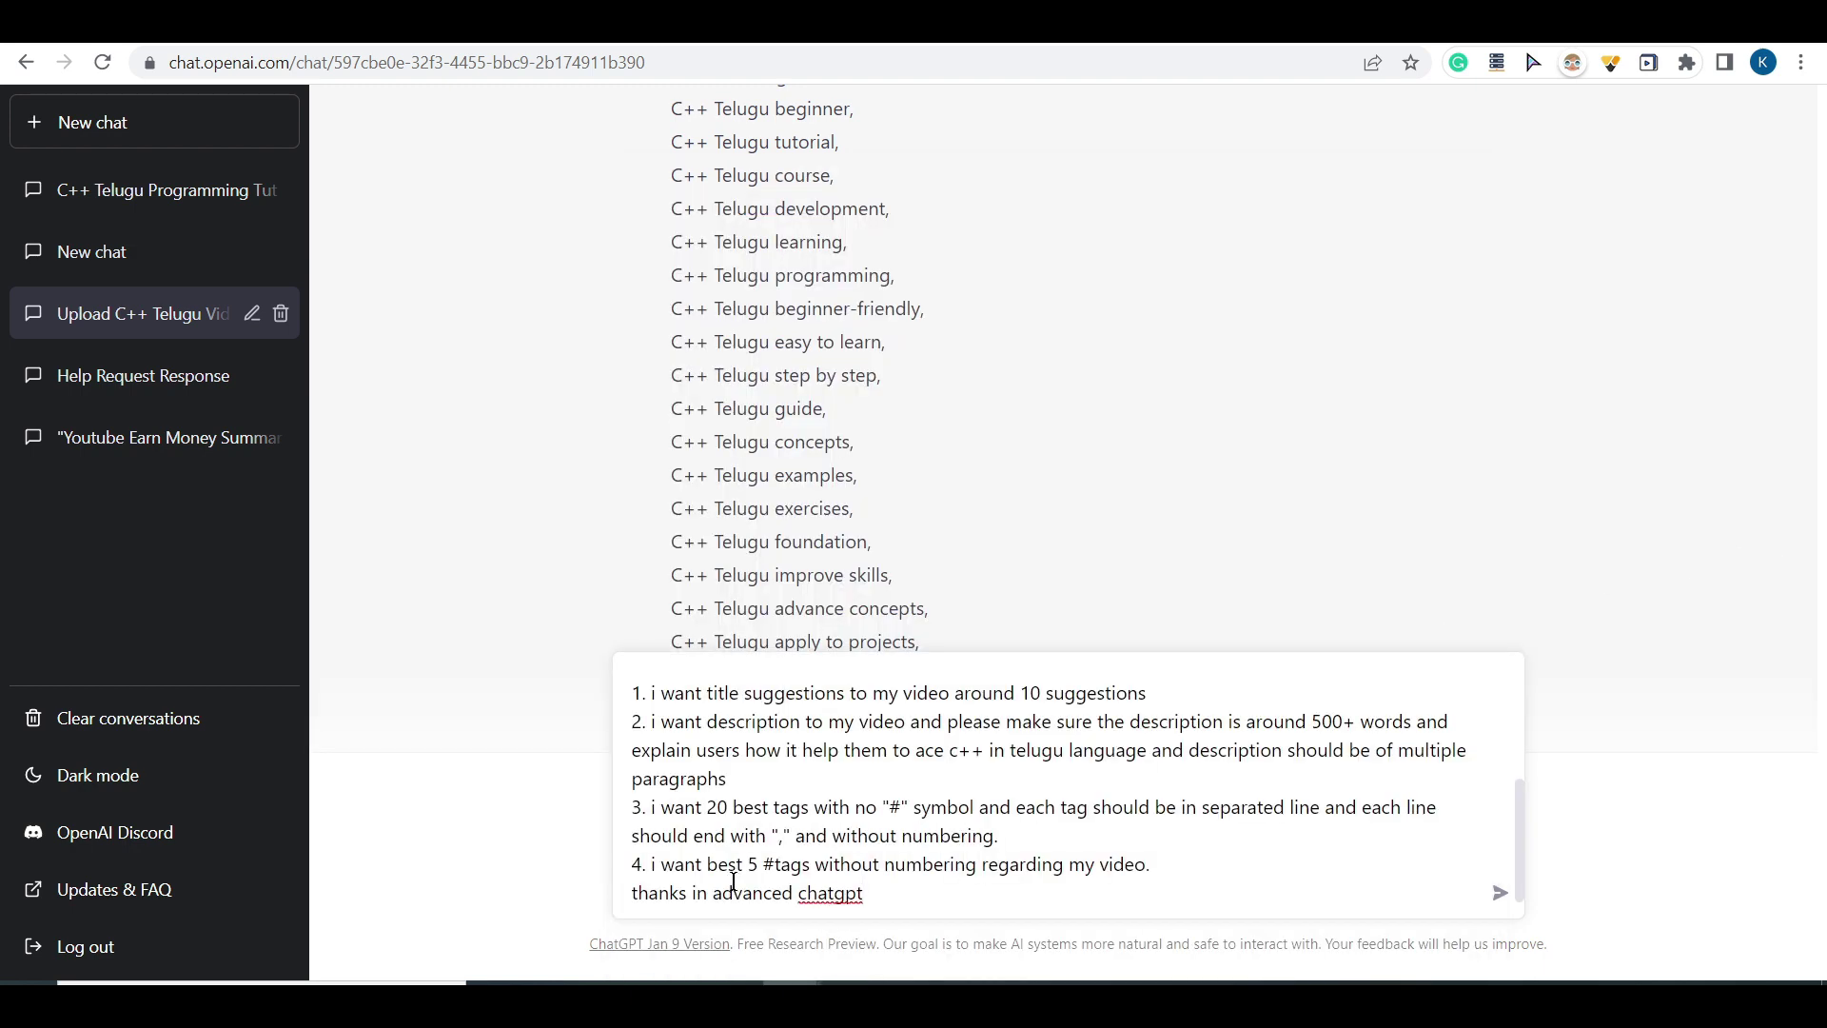
key("Return")
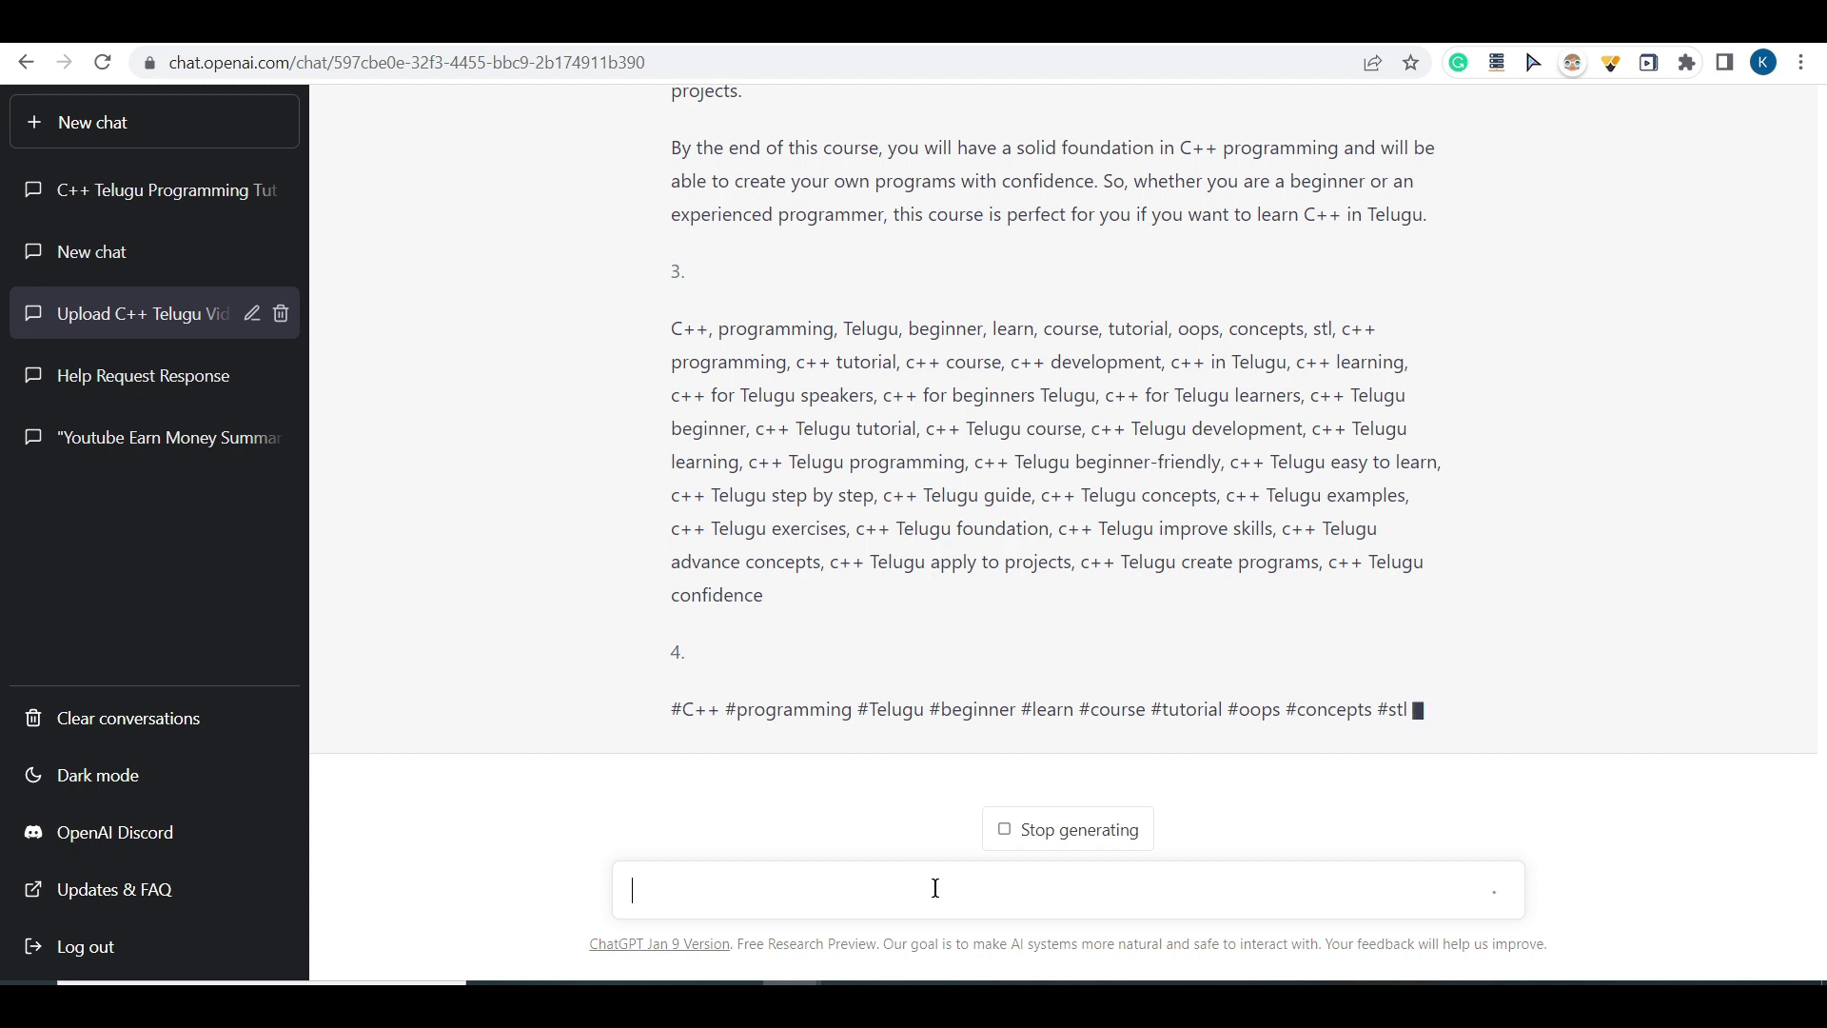
Step: Review the generated description, tags and hashtags, and stop the response generation
scroll(1048, 617, "up", 15)
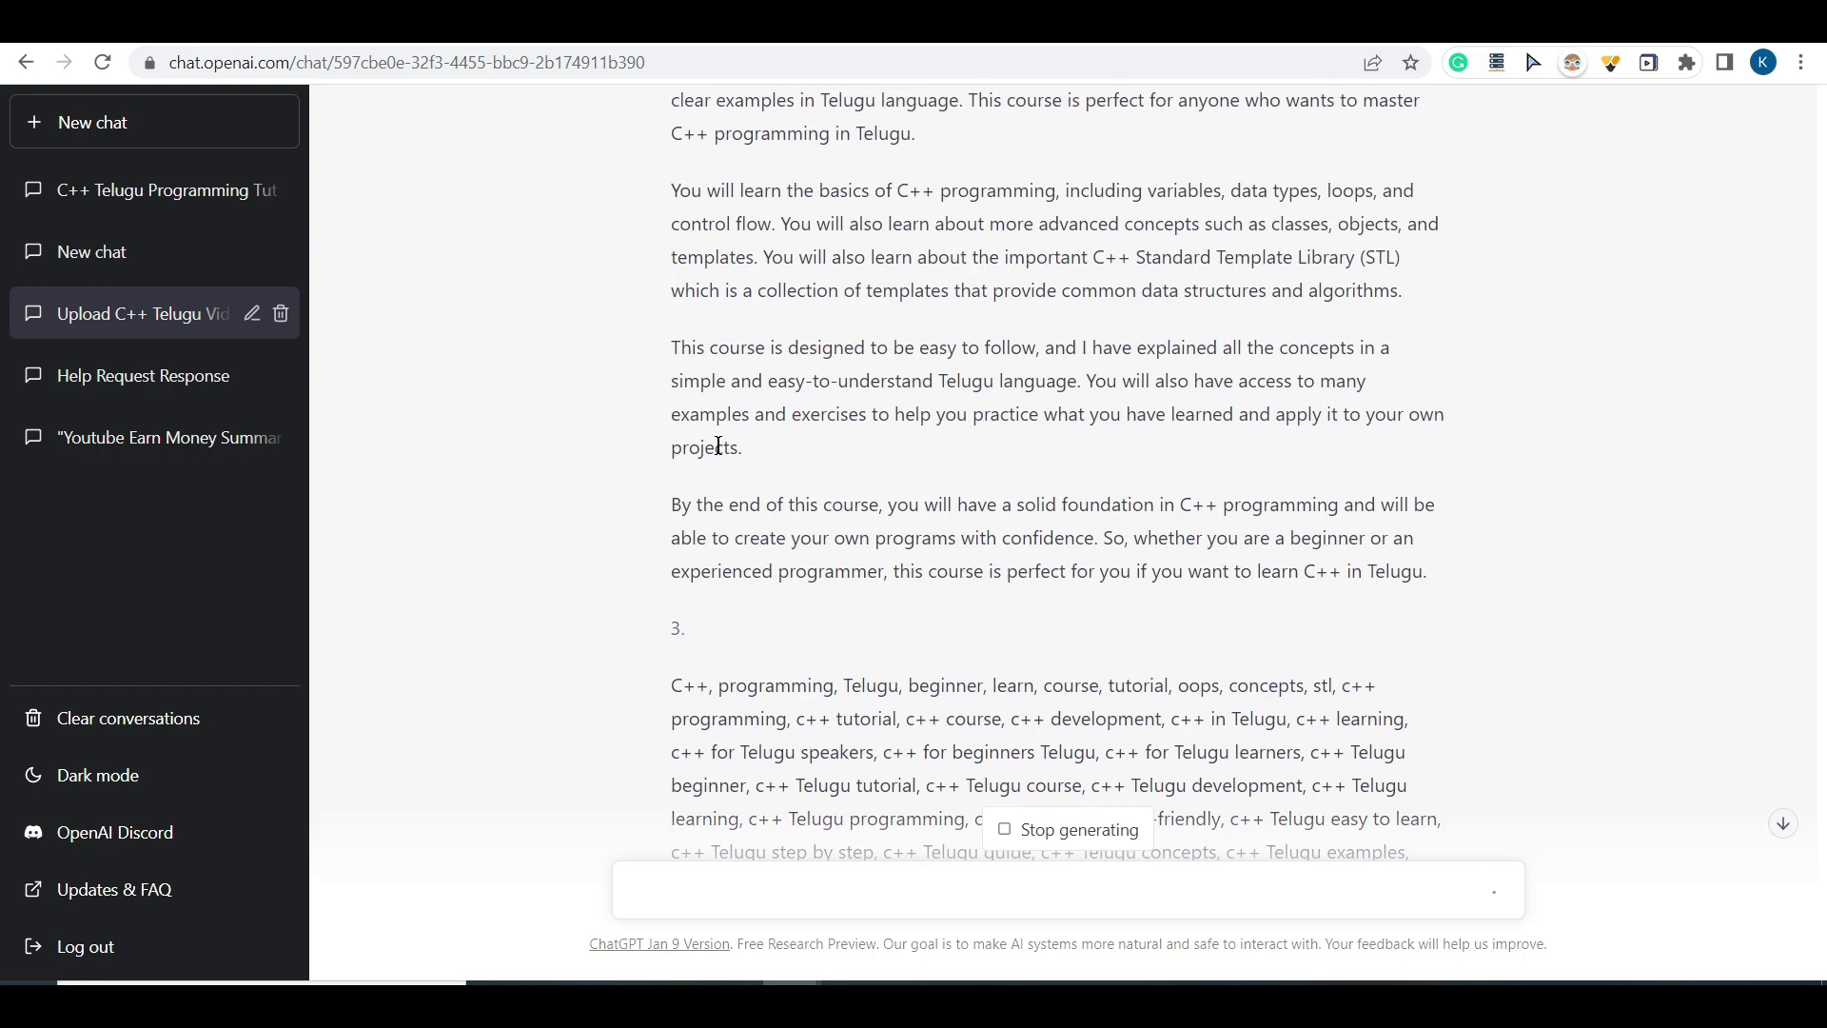
left_click_drag(699, 511, 899, 604)
scroll(732, 414, "down", 6)
scroll(733, 414, "down", 6)
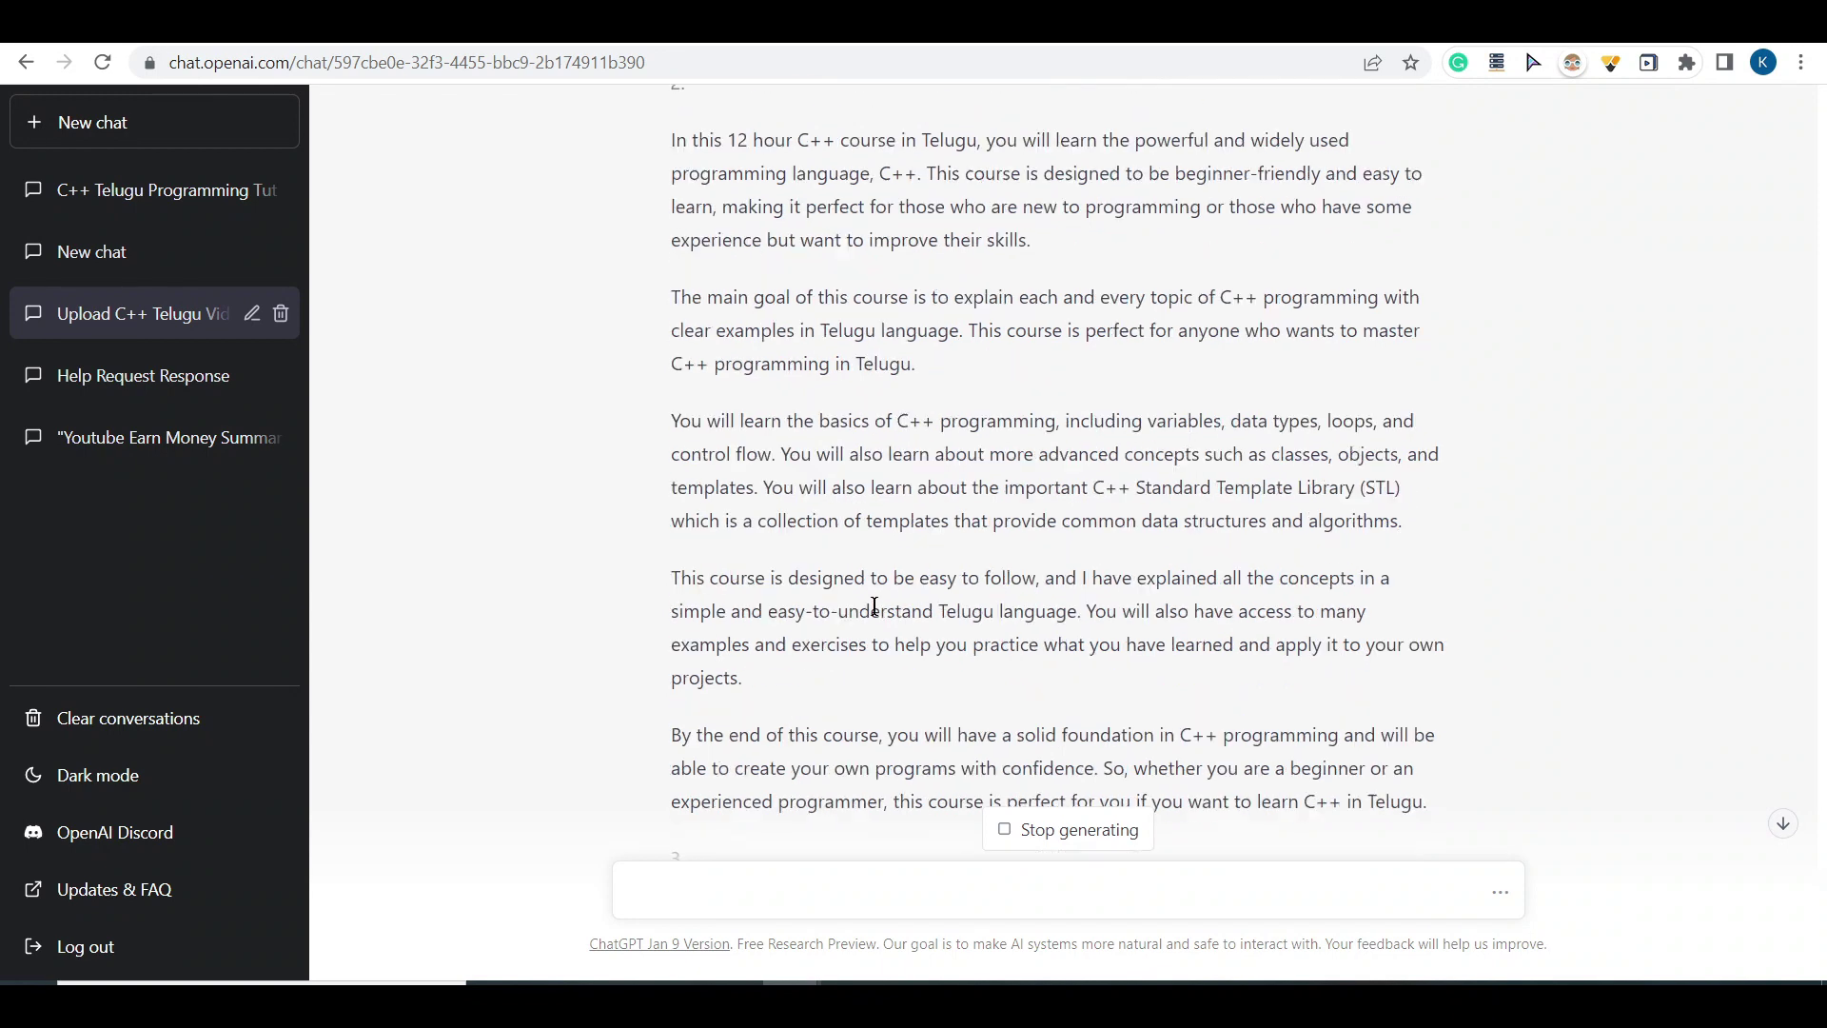
scroll(760, 511, "down", 2)
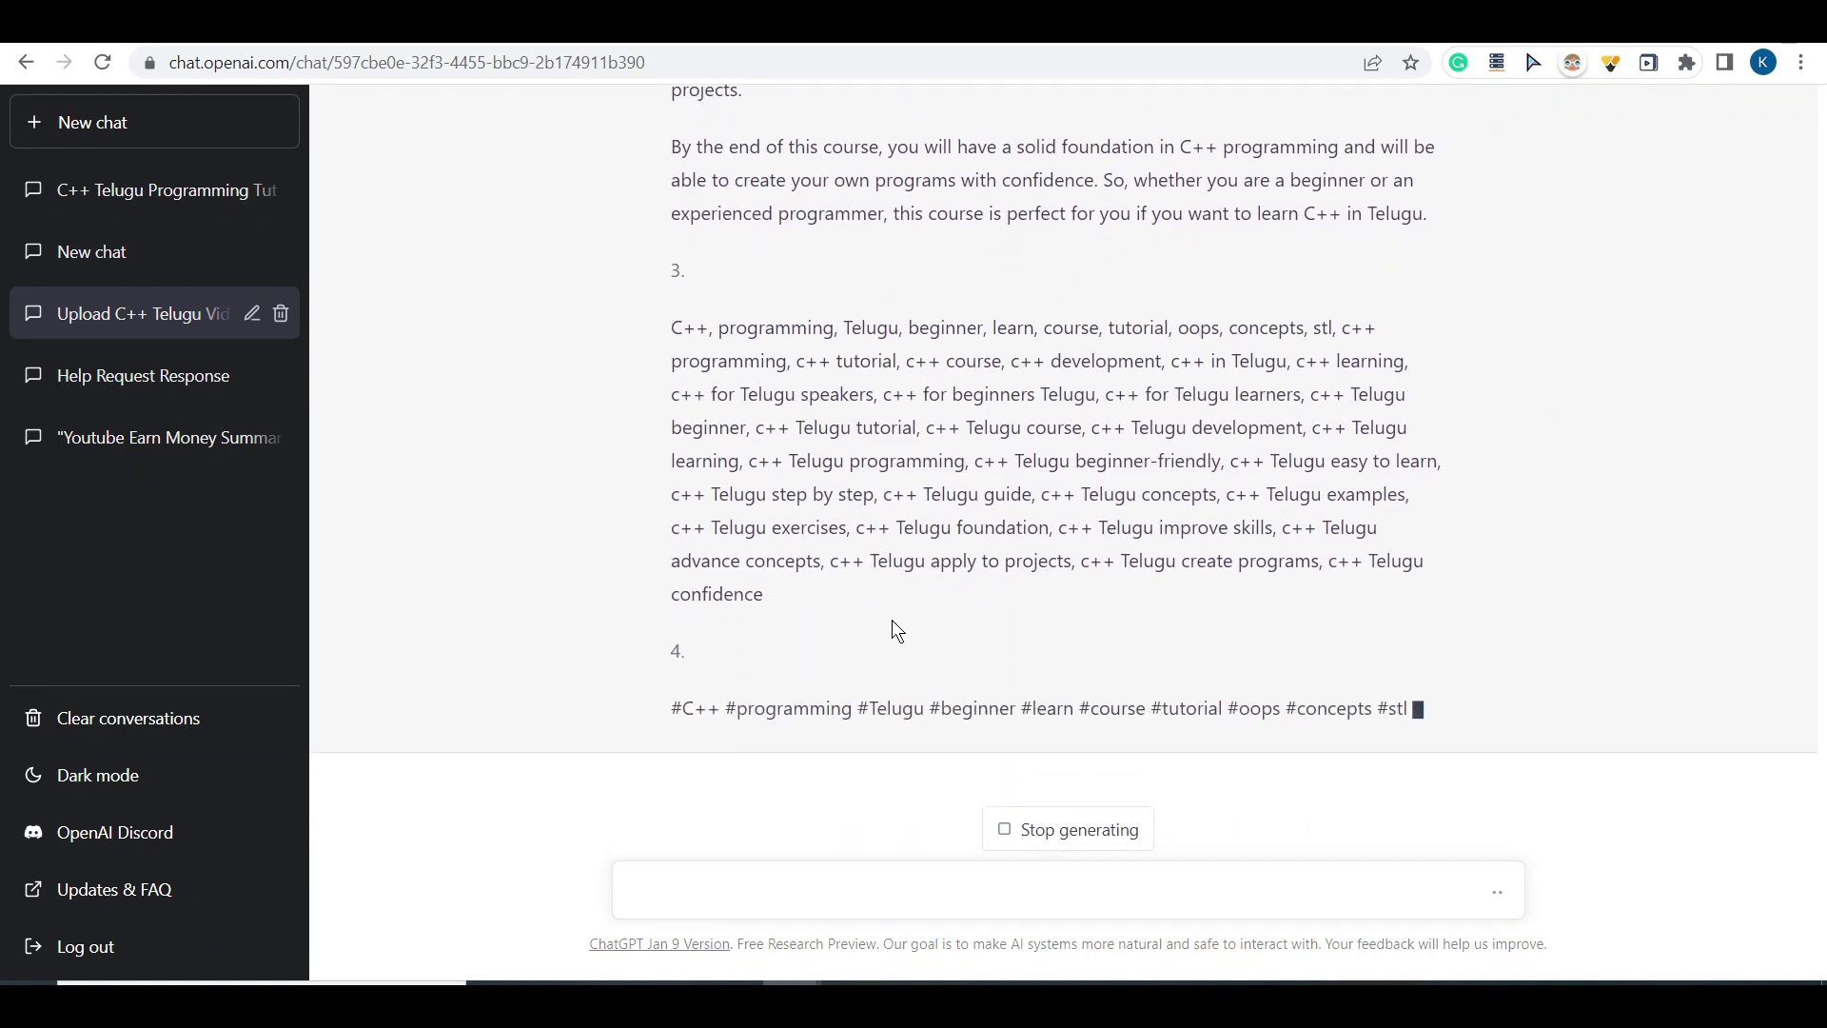
left_click(1047, 835)
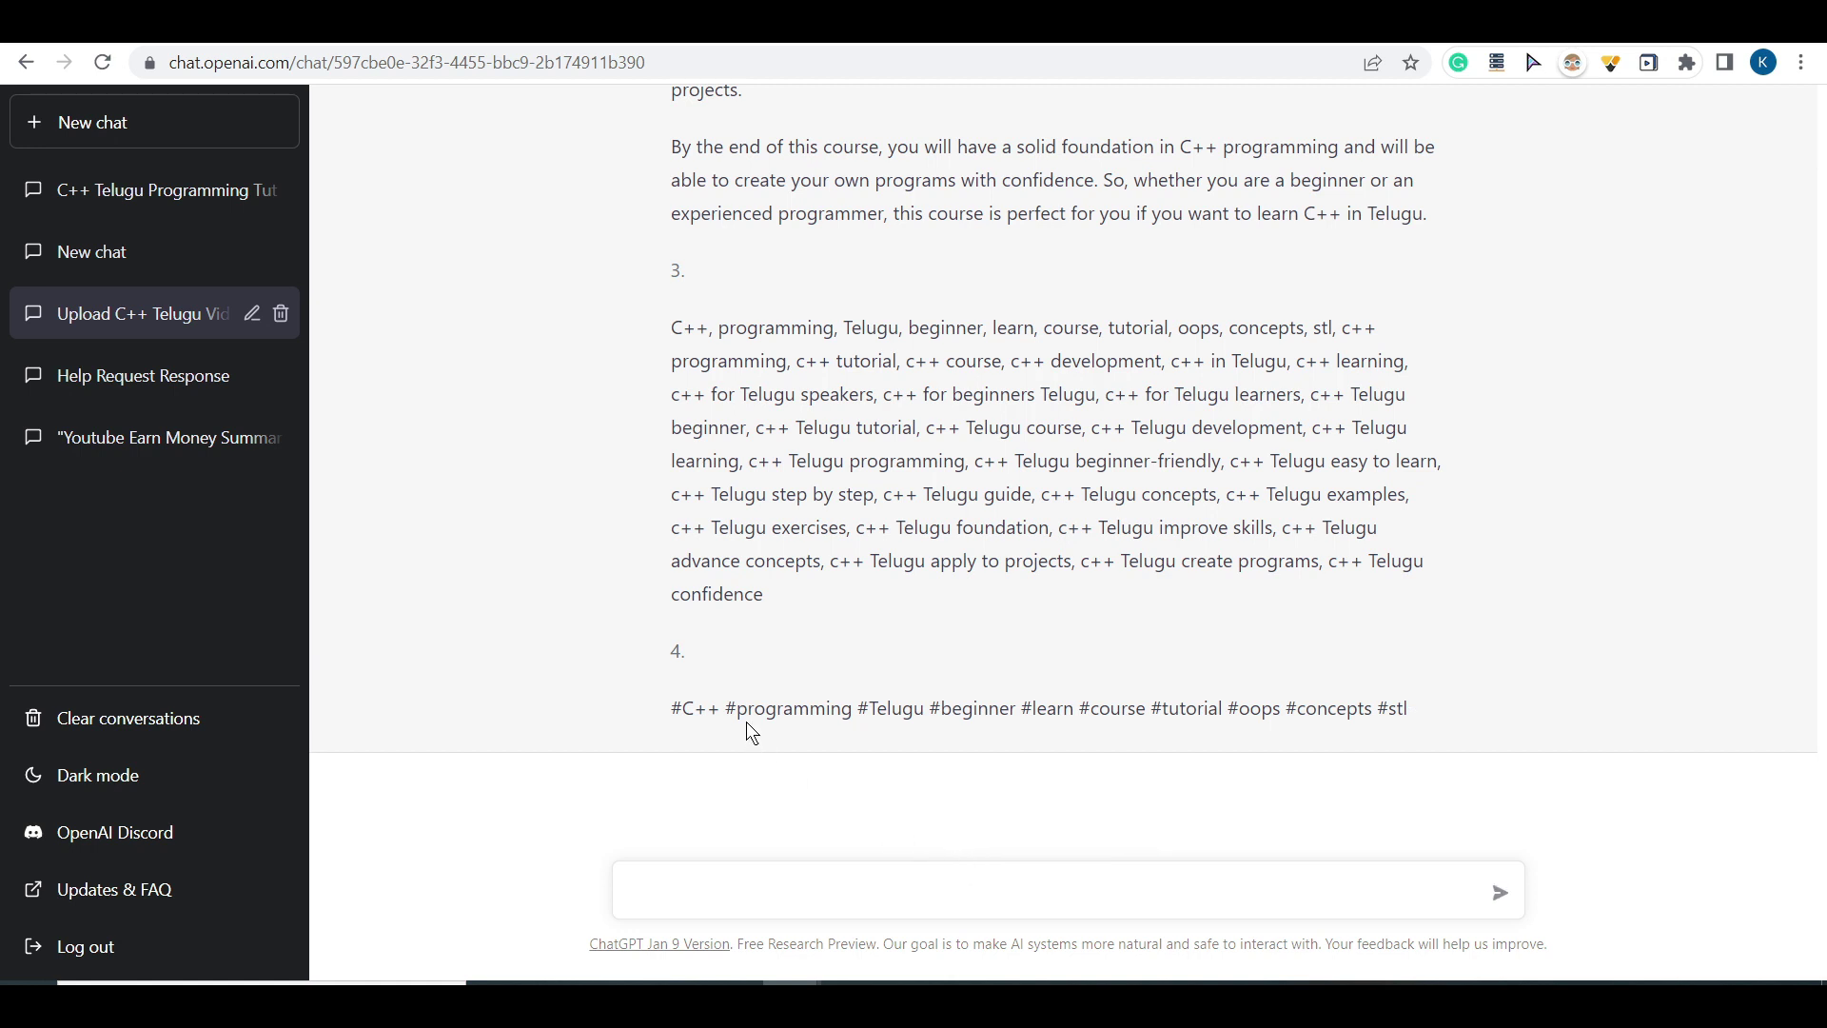
Step: Request additional hashtags in the same conversation with the message "i want 5 more extra #tags"
left_click_drag(708, 712, 1357, 720)
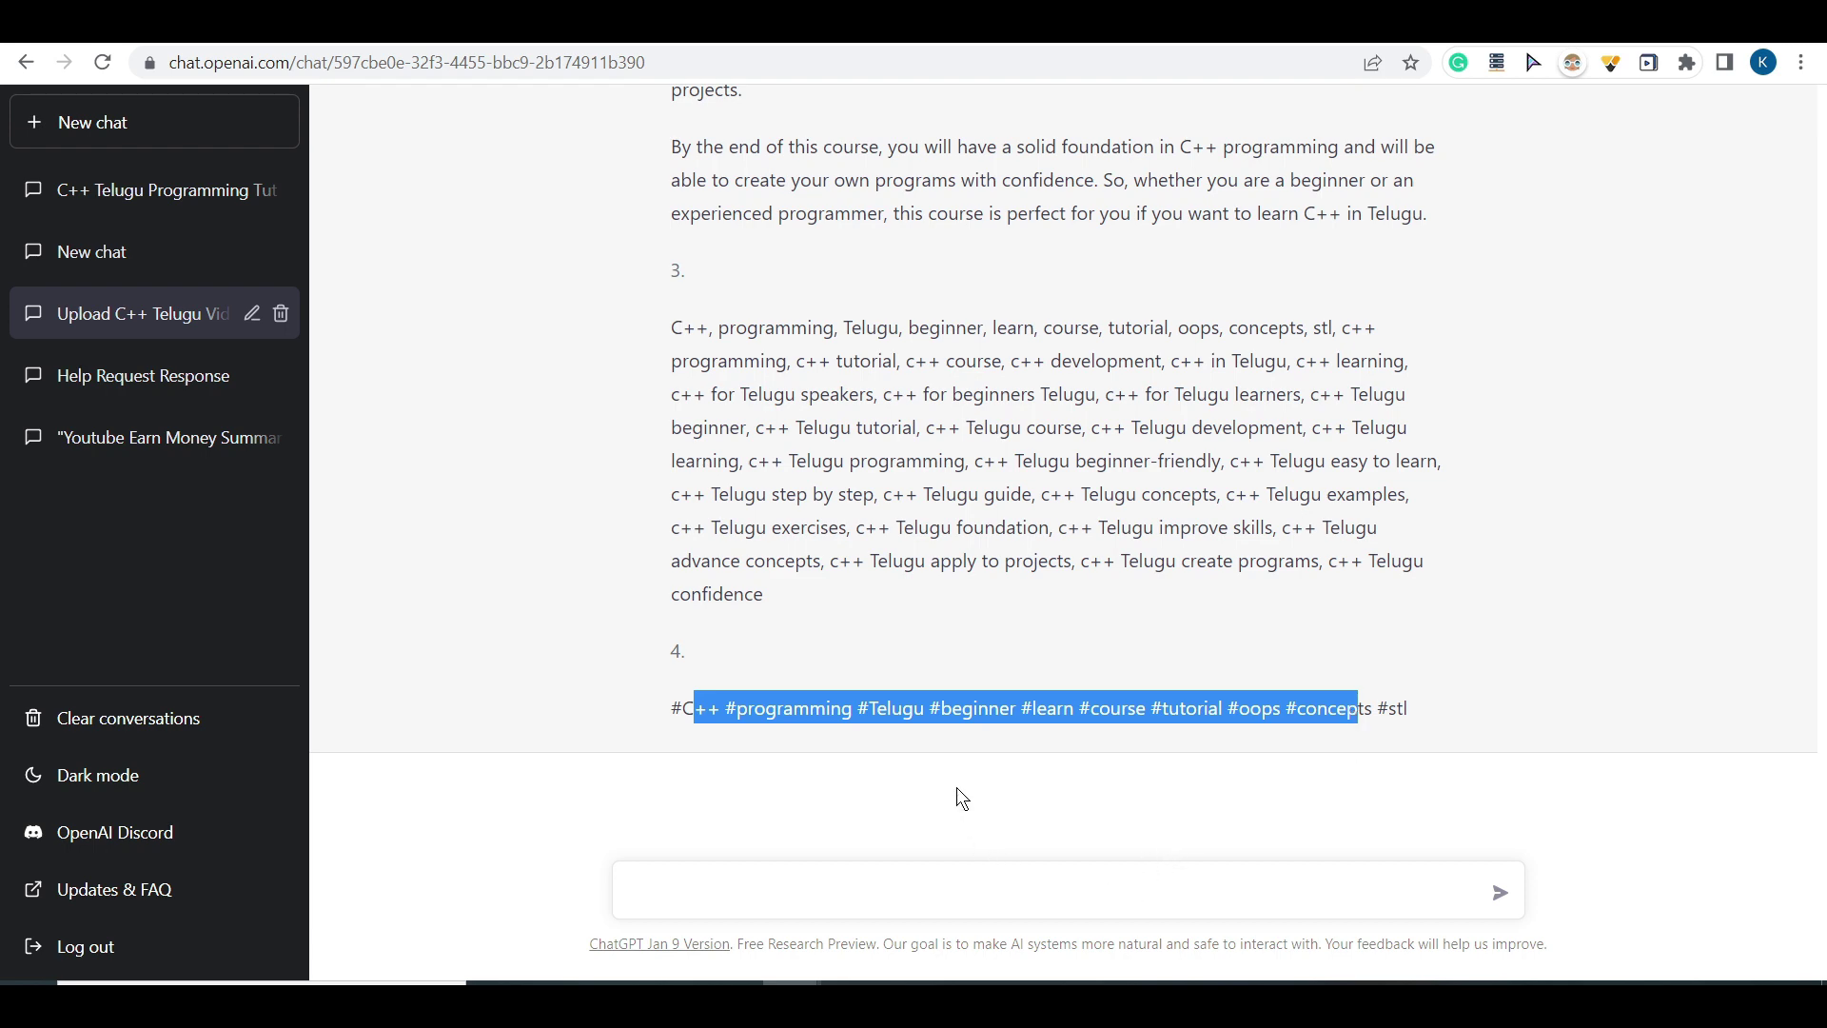
left_click(1056, 919)
scroll(951, 742, "up", 3)
scroll(856, 808, "down", 3)
type("i wa")
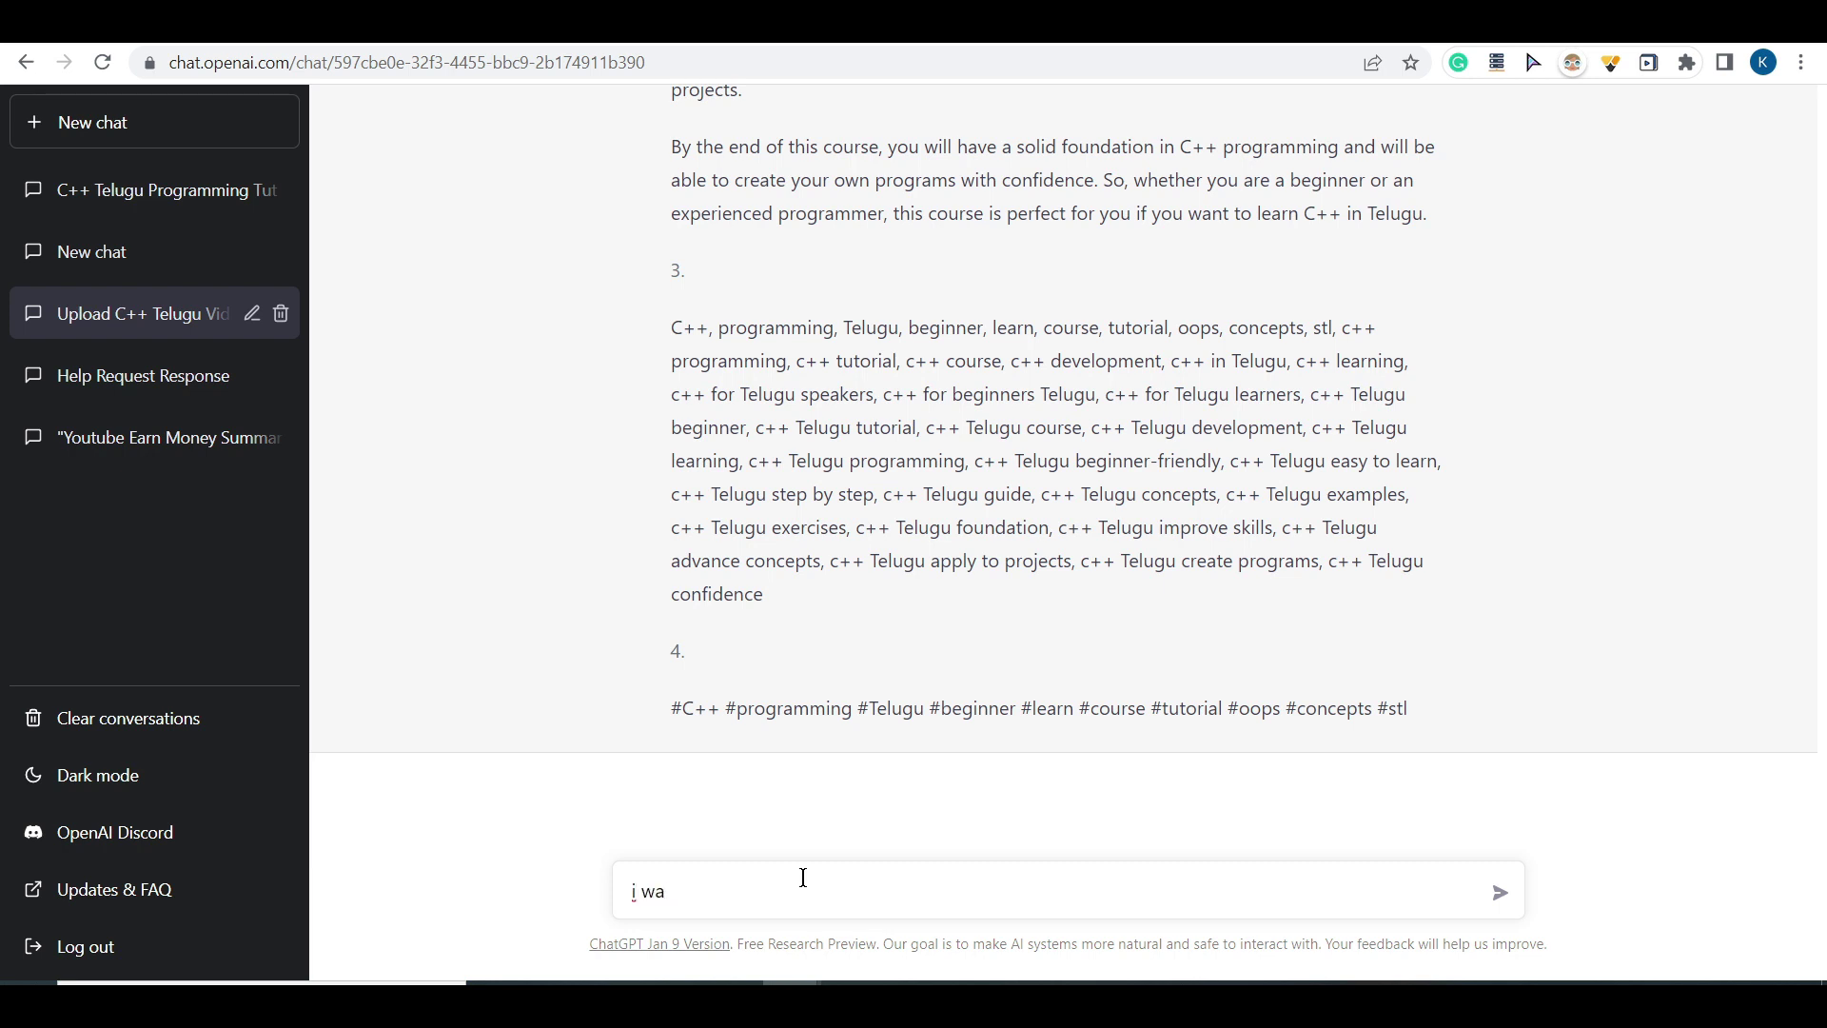
type("t nt 5 more extra #tags")
key("Return")
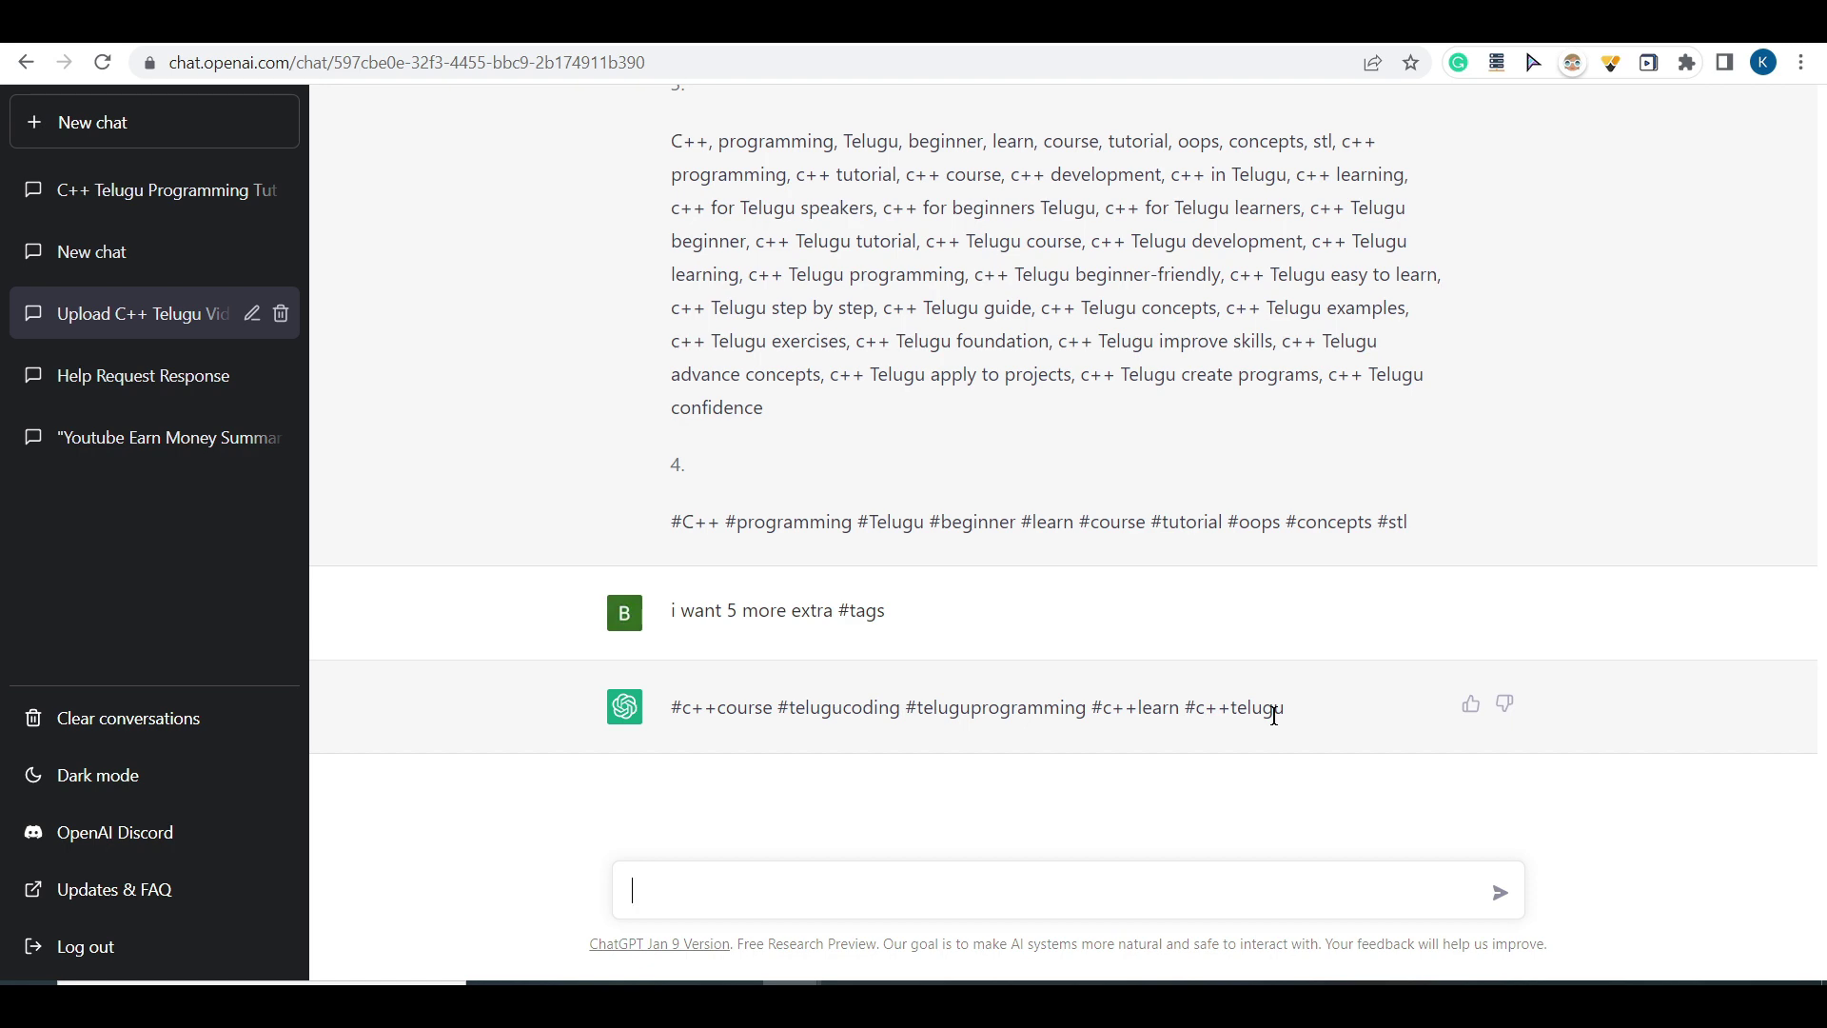
Step: Copy the suggested title "C++ Programming Telugu: The Ultimate 12 Hour Course" from ChatGPT and use it as the video's title in YouTube Studio
scroll(826, 525, "up", 15)
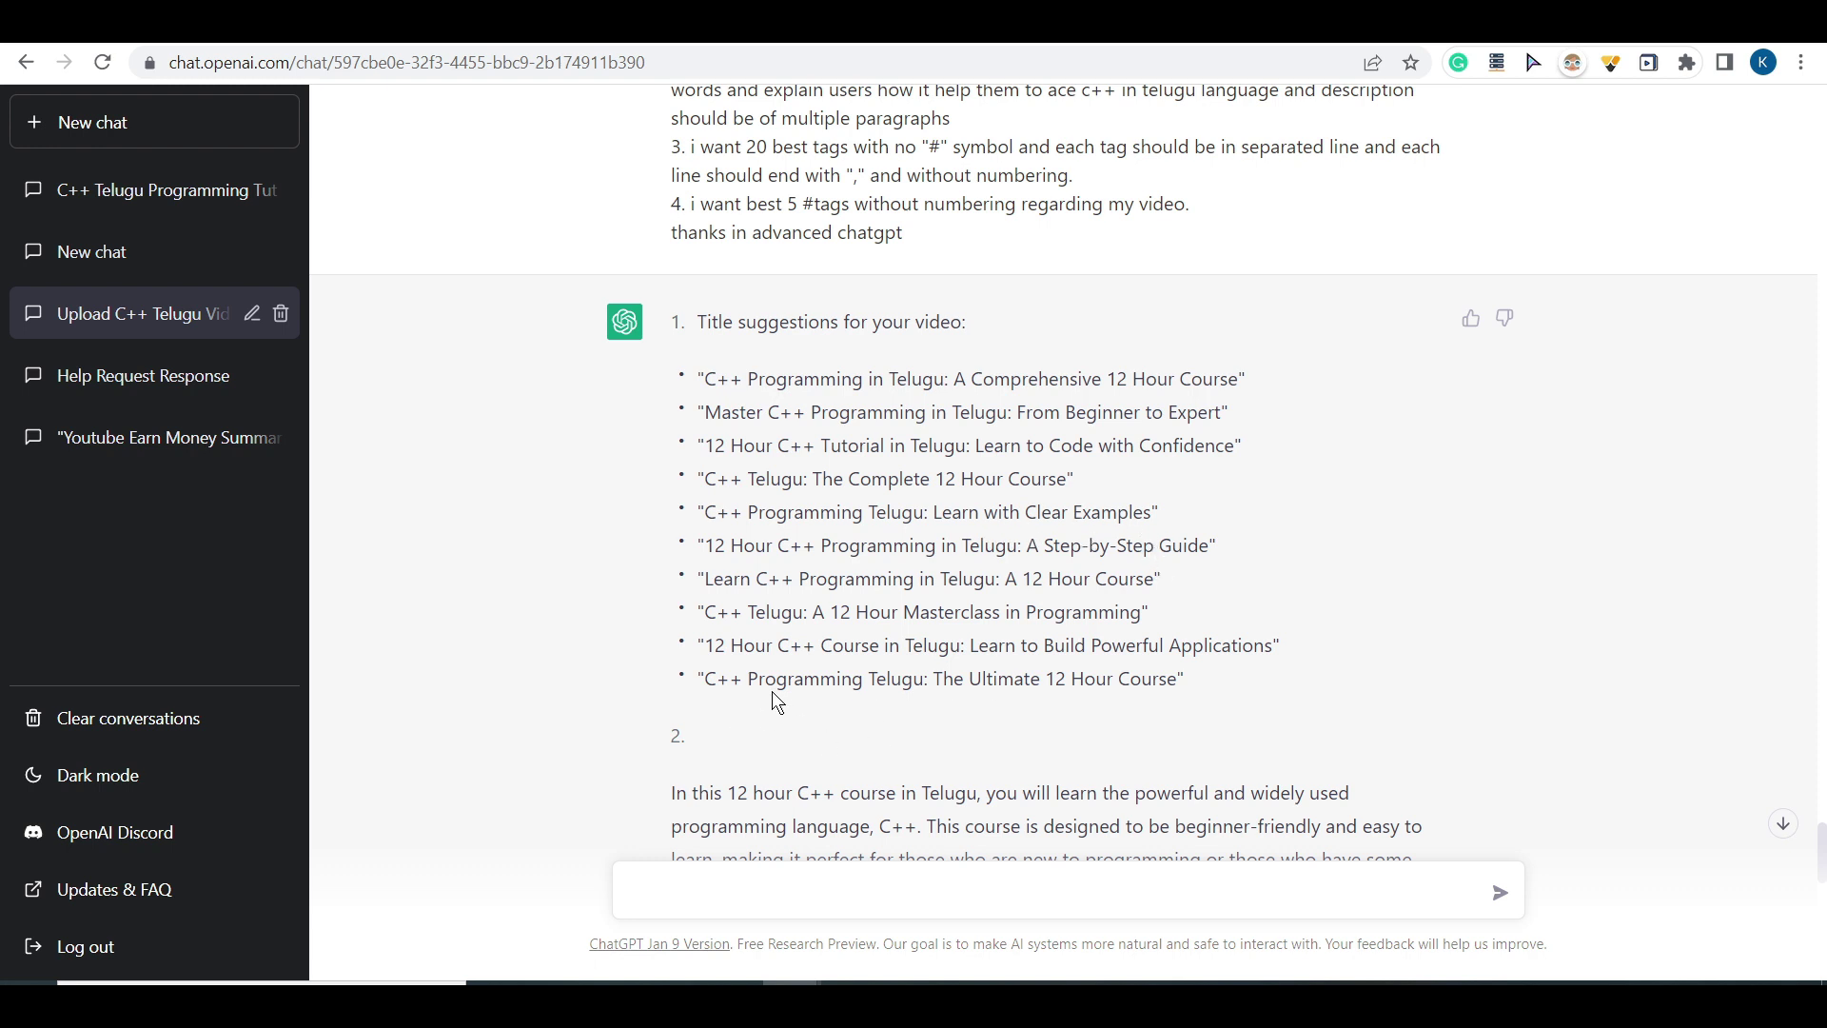
left_click_drag(707, 680, 1176, 681)
key("ctrl+c")
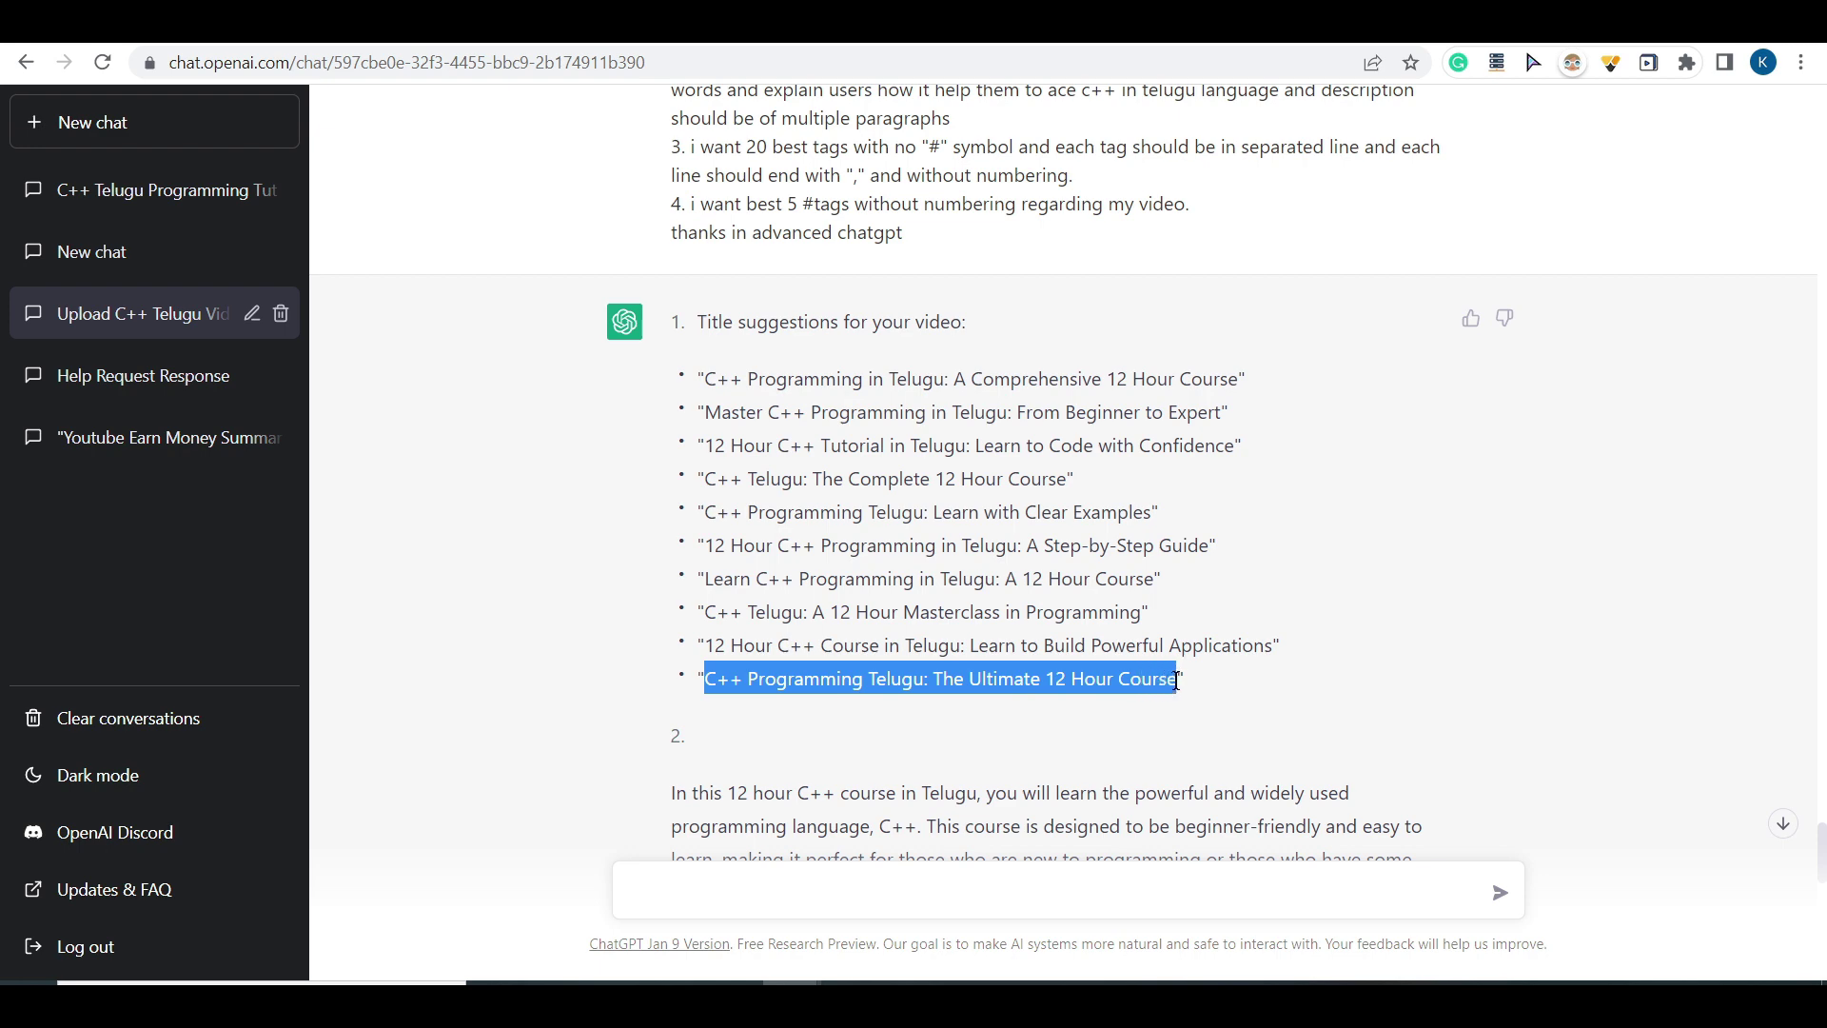
key("ctrl+Tab")
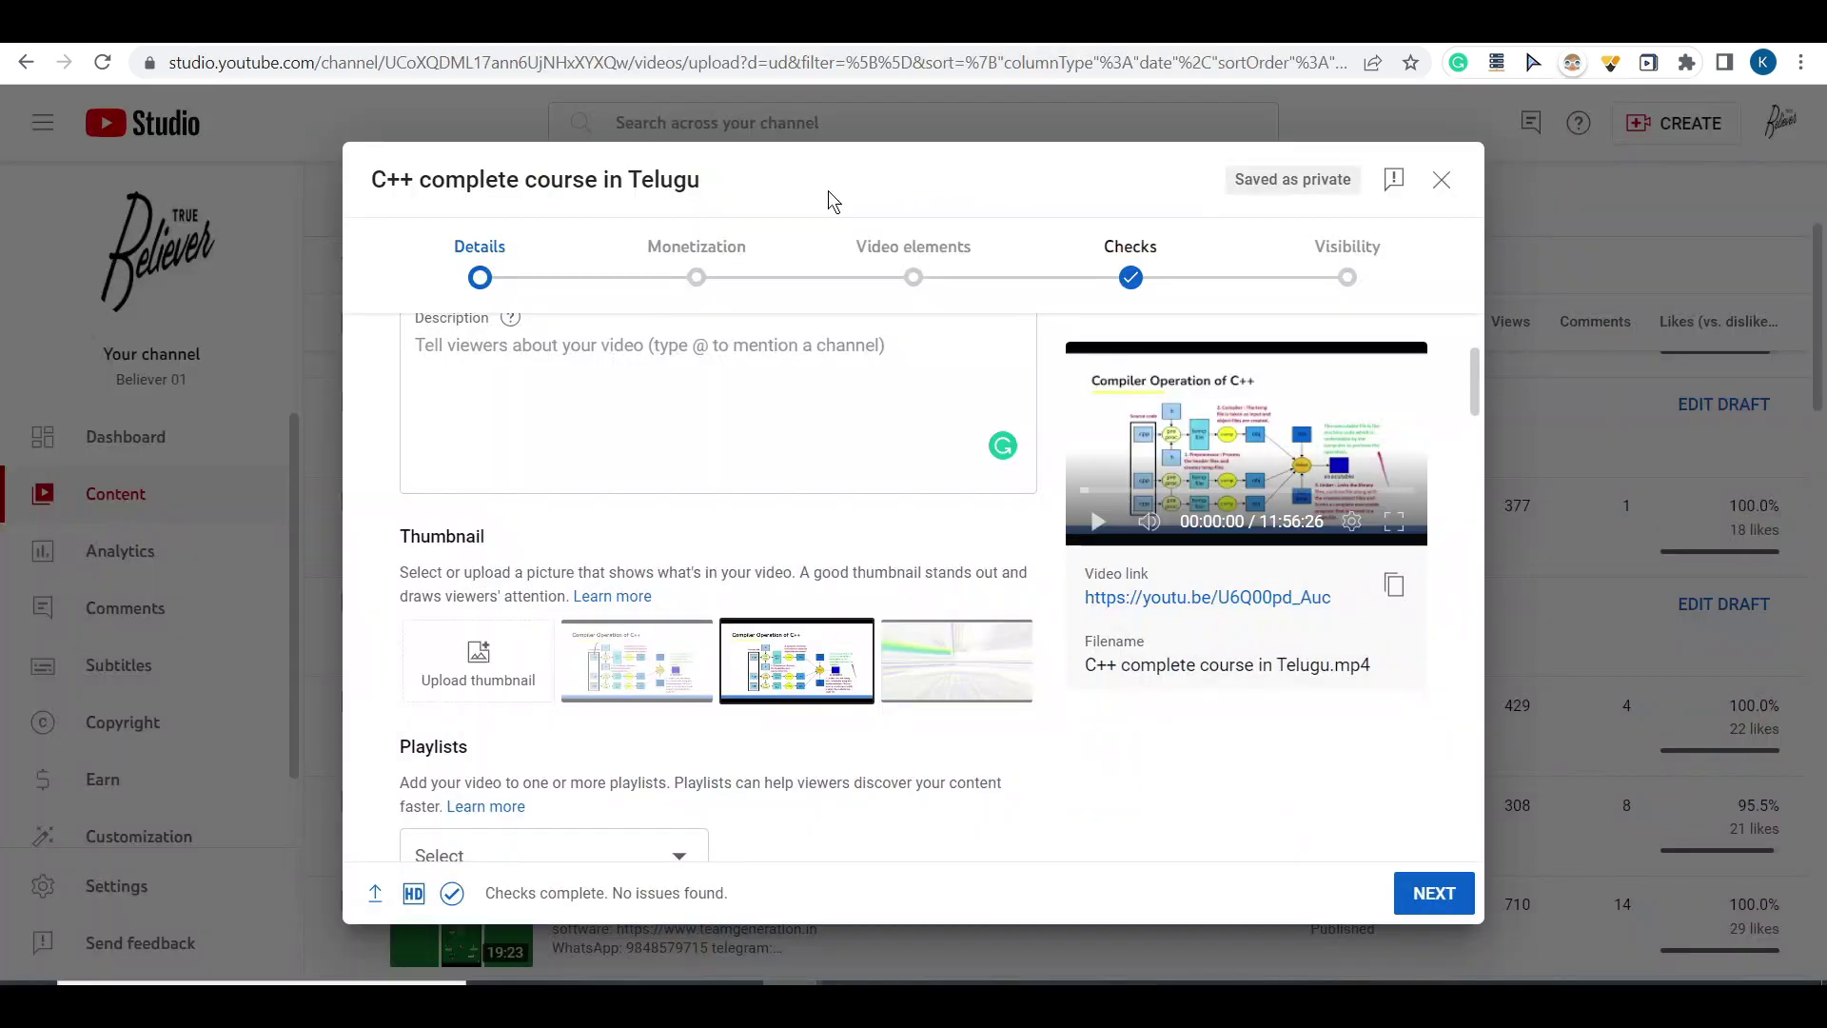
scroll(624, 395, "up", 3)
left_click(588, 436)
key("ctrl+a")
key("ctrl+v")
Step: Copy all paragraphs of the generated description from ChatGPT and paste them into the video's empty description in YouTube Studio
key("ctrl+shift+Tab")
scroll(483, 128, "down", 4)
left_click_drag(670, 437, 1368, 235)
scroll(825, 569, "down", 9)
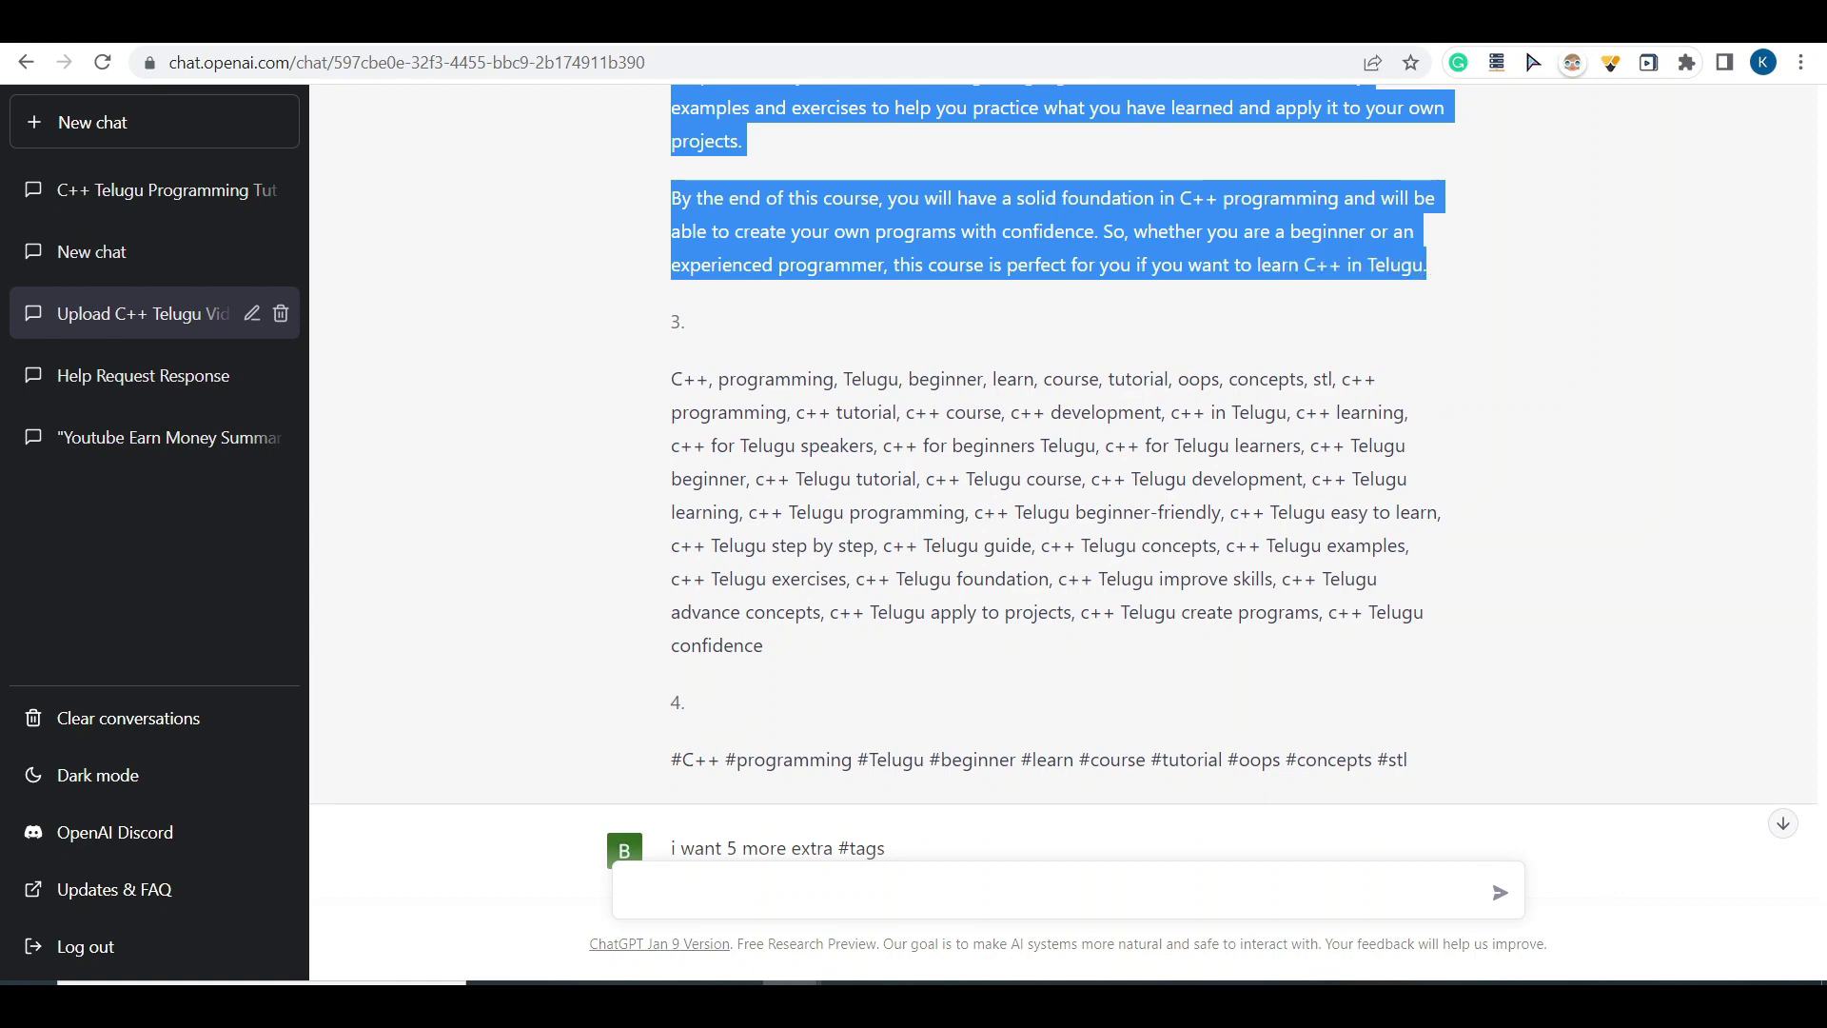
key("ctrl+c")
key("ctrl+Tab")
left_click(644, 551)
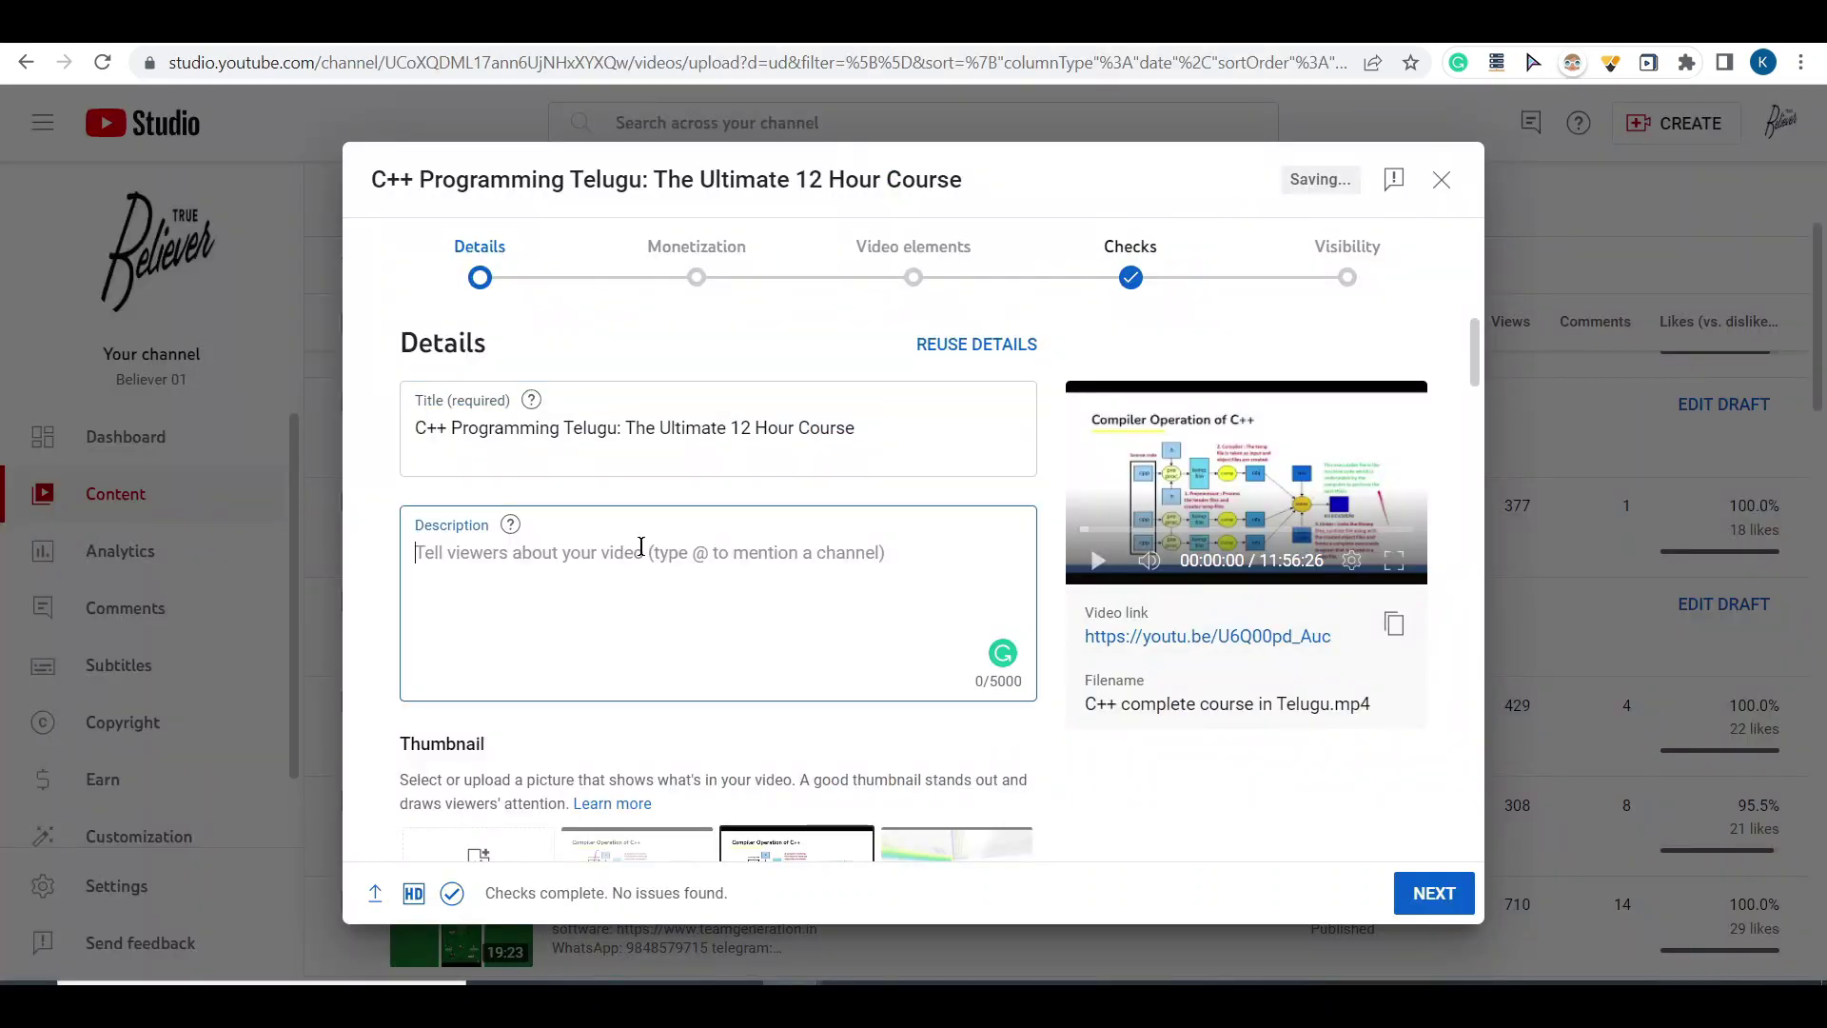
key("ctrl+v")
Step: Copy the full comma-separated tag list from section 3 of the ChatGPT answer and add it to the video's tags in YouTube Studio
key("ctrl+Tab")
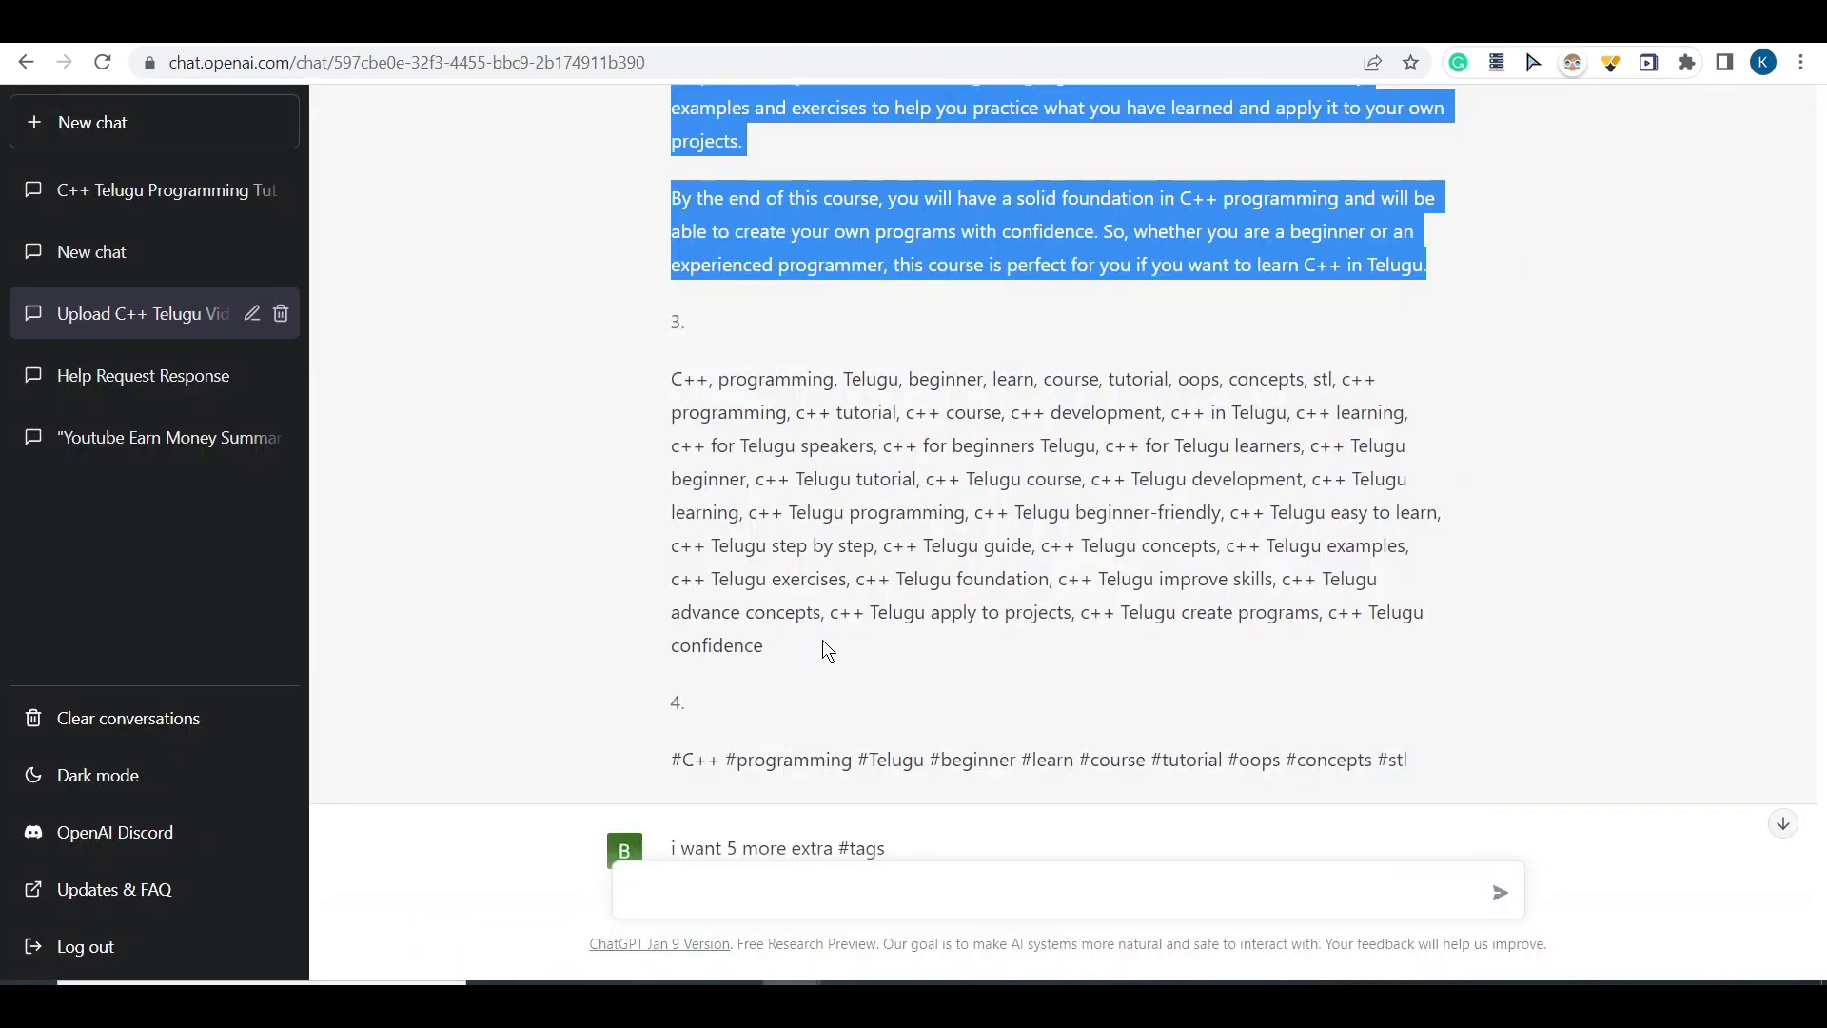
left_click_drag(671, 260, 782, 522)
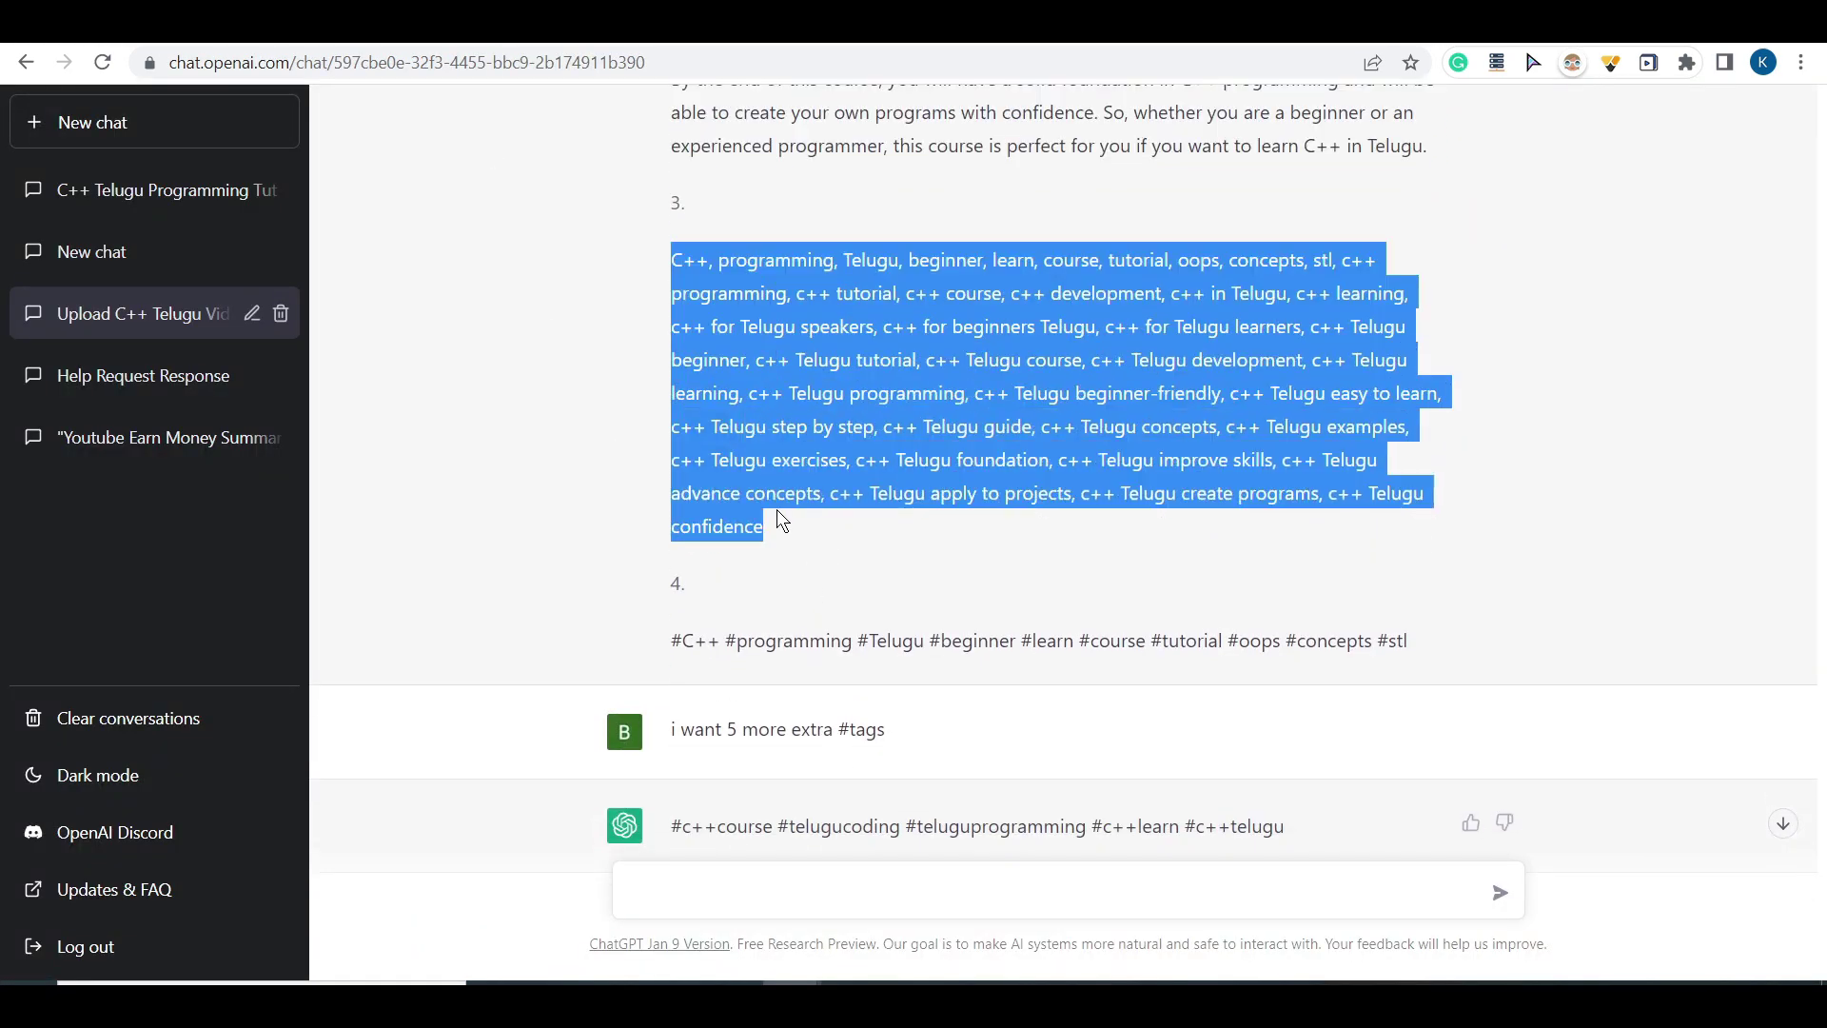
key("ctrl+Tab")
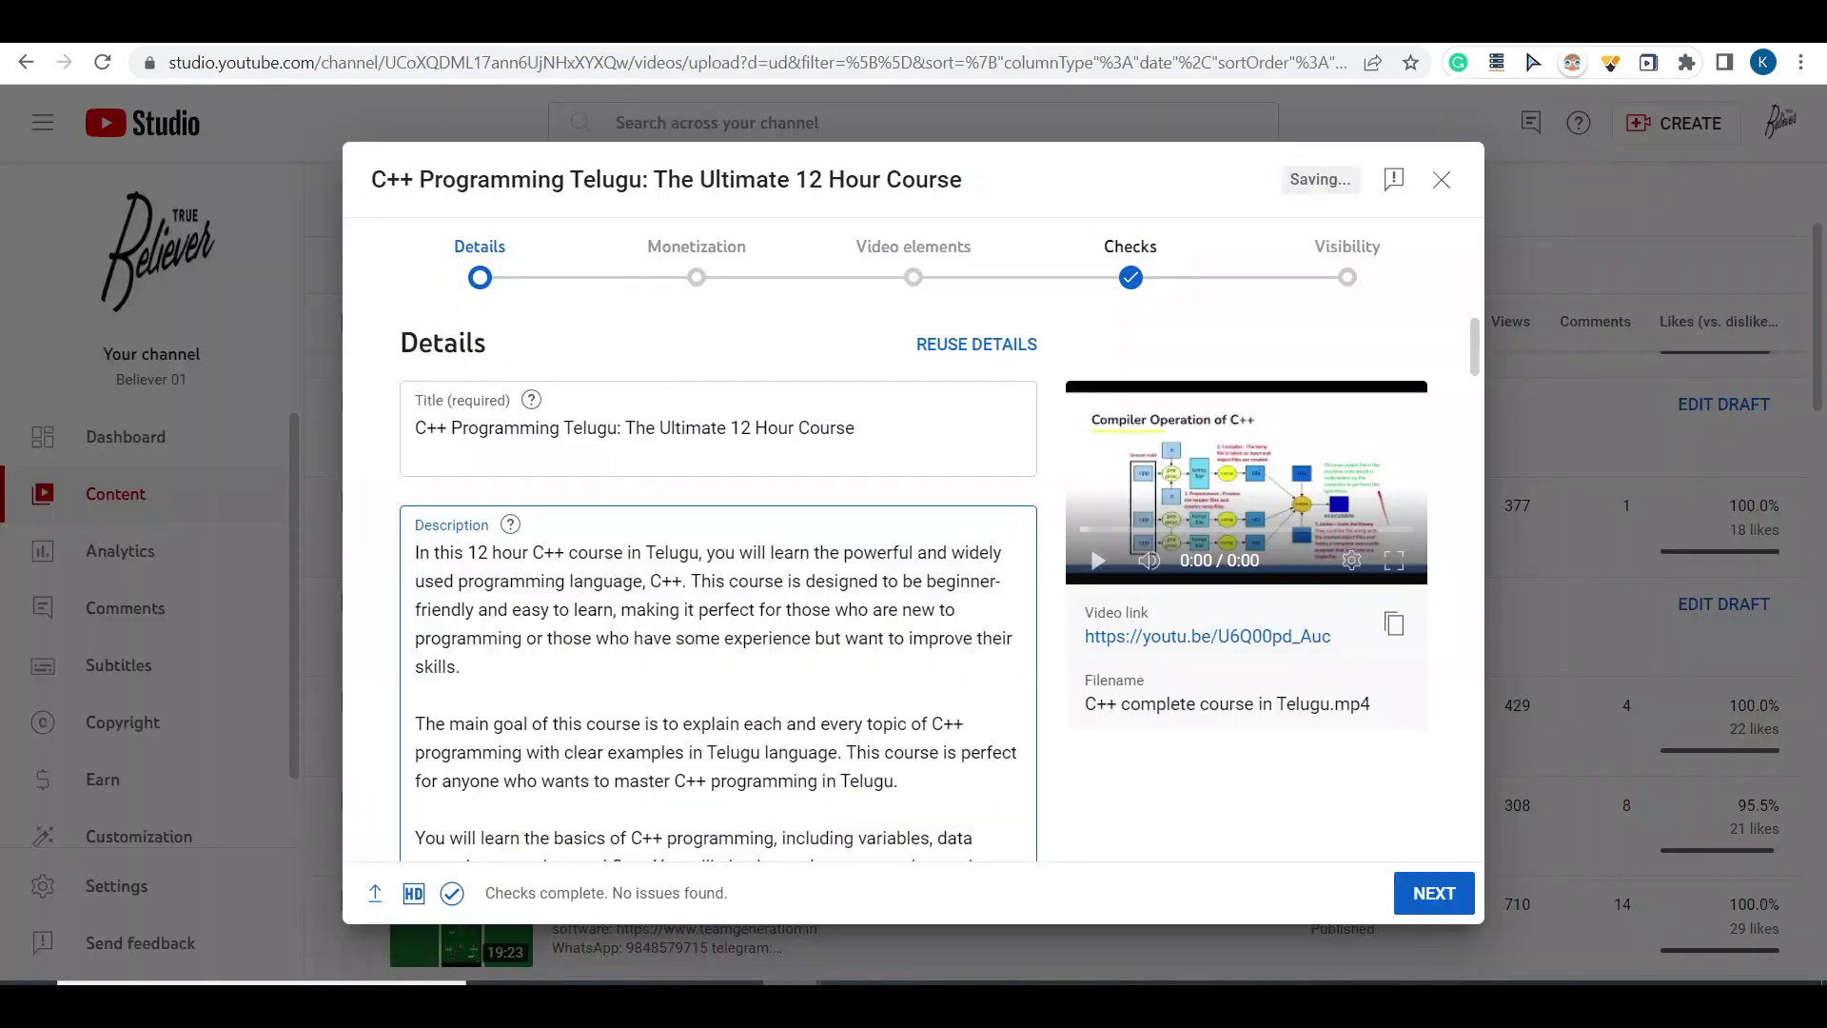
key("ctrl+Tab")
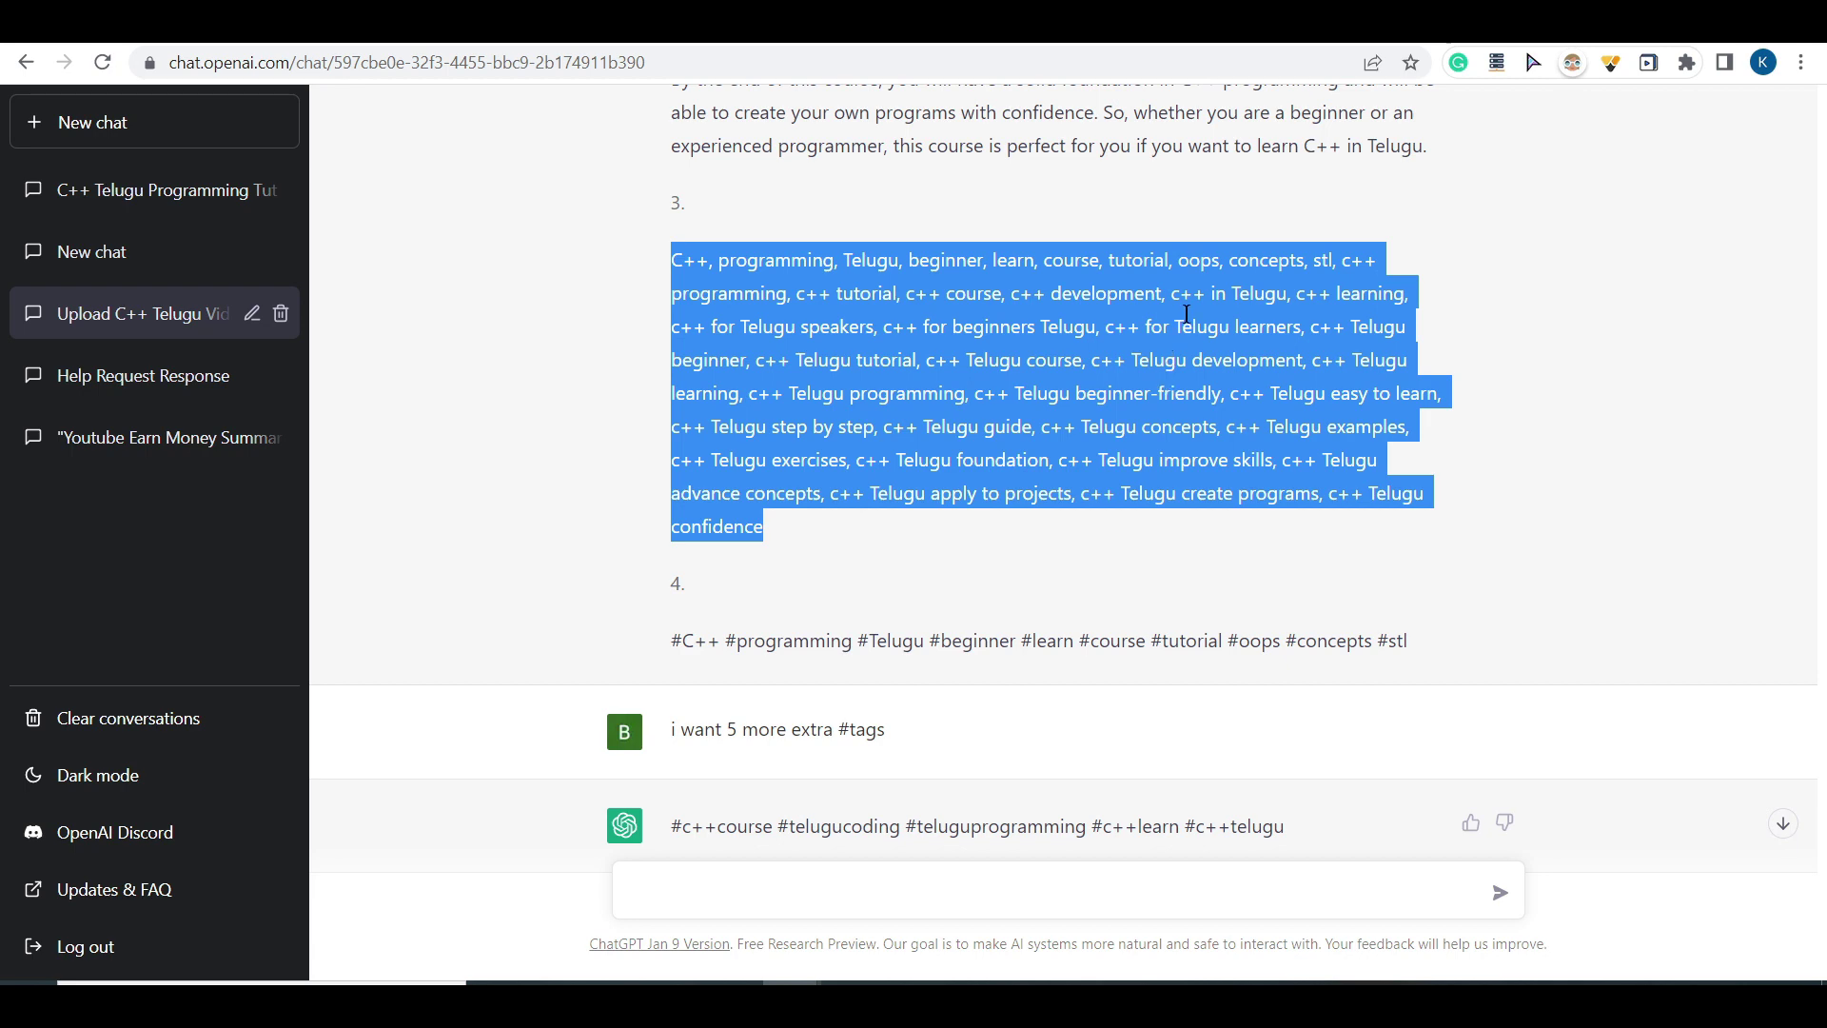
left_click(1046, 44)
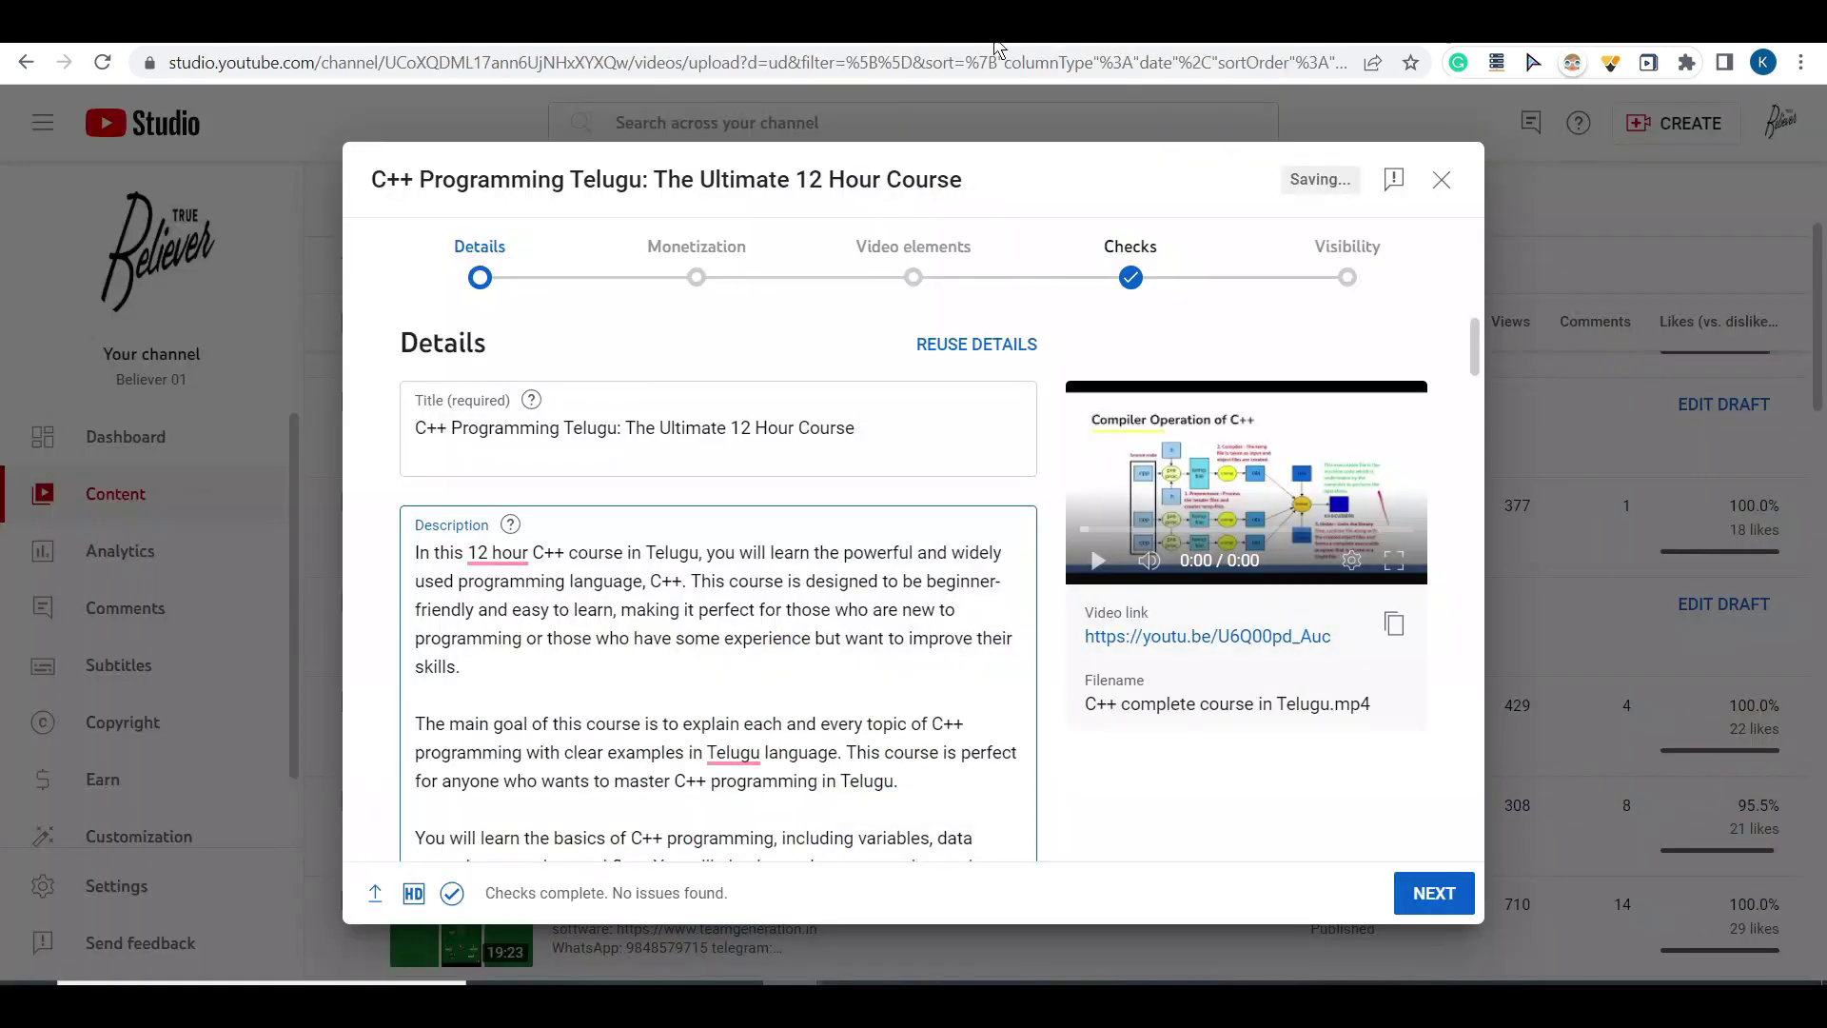
scroll(457, 646, "down", 10)
scroll(457, 646, "down", 6)
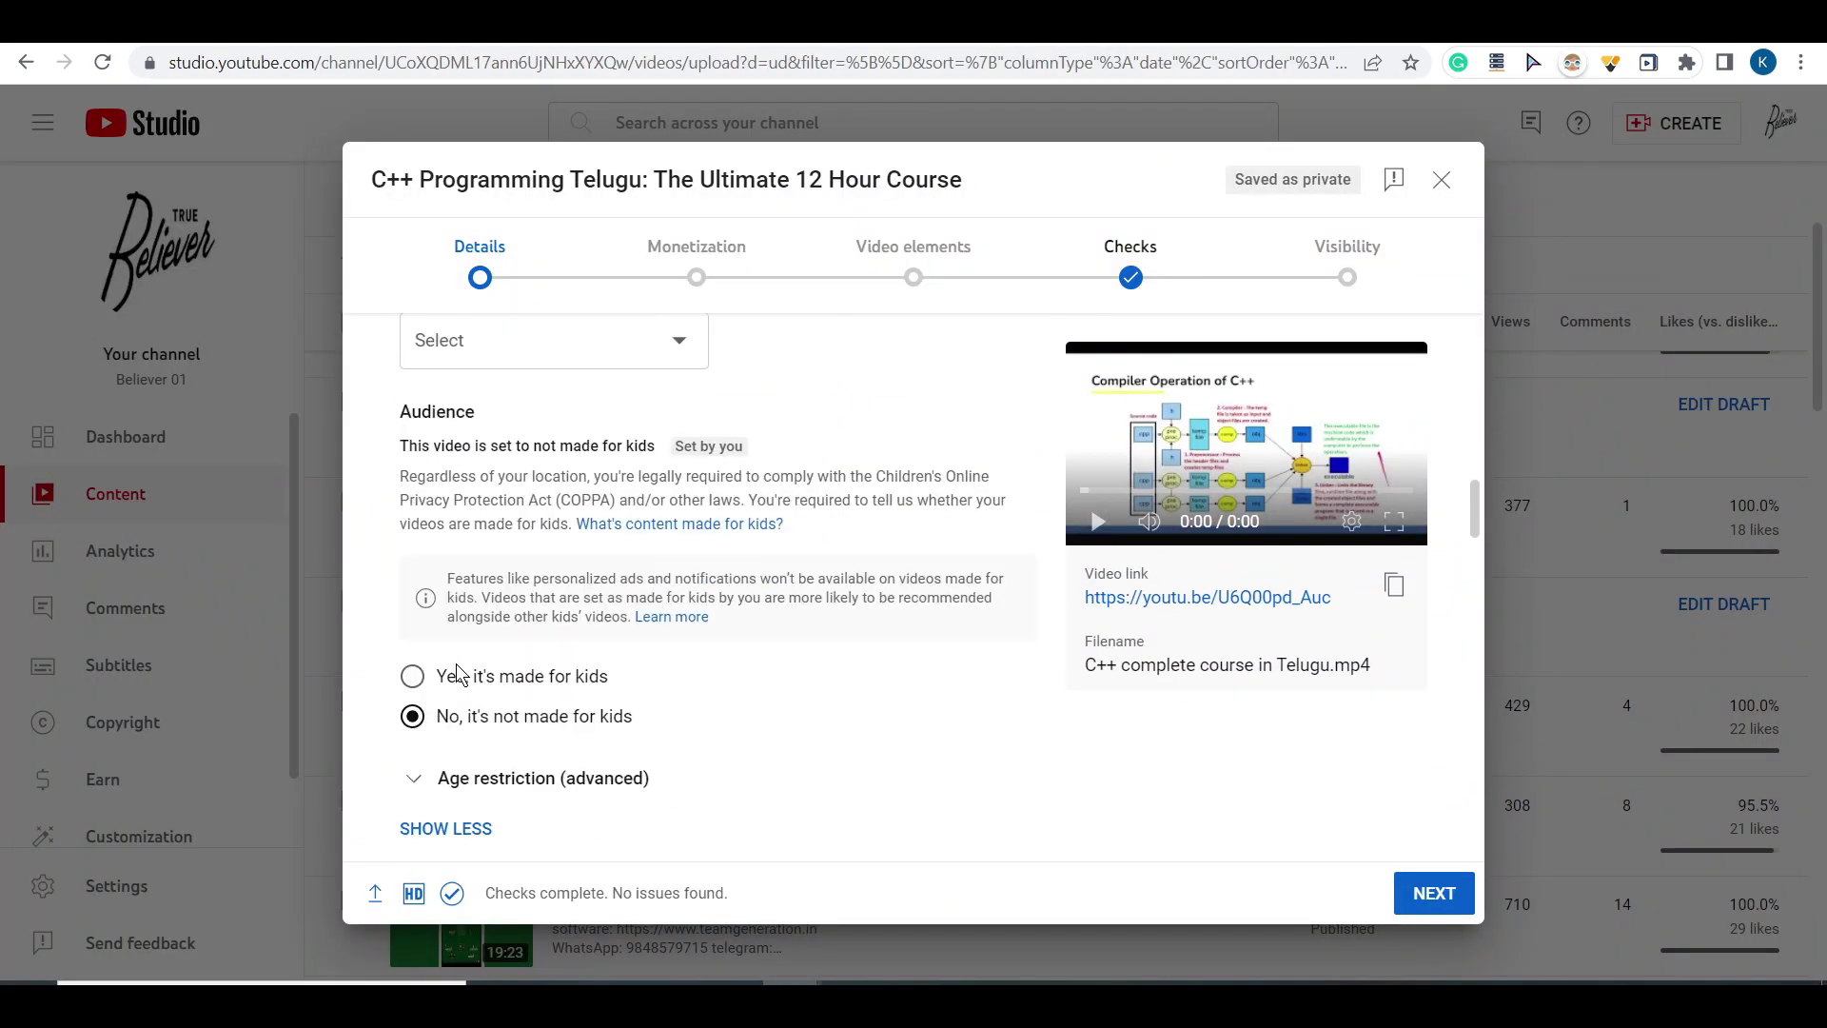
scroll(473, 694, "down", 7)
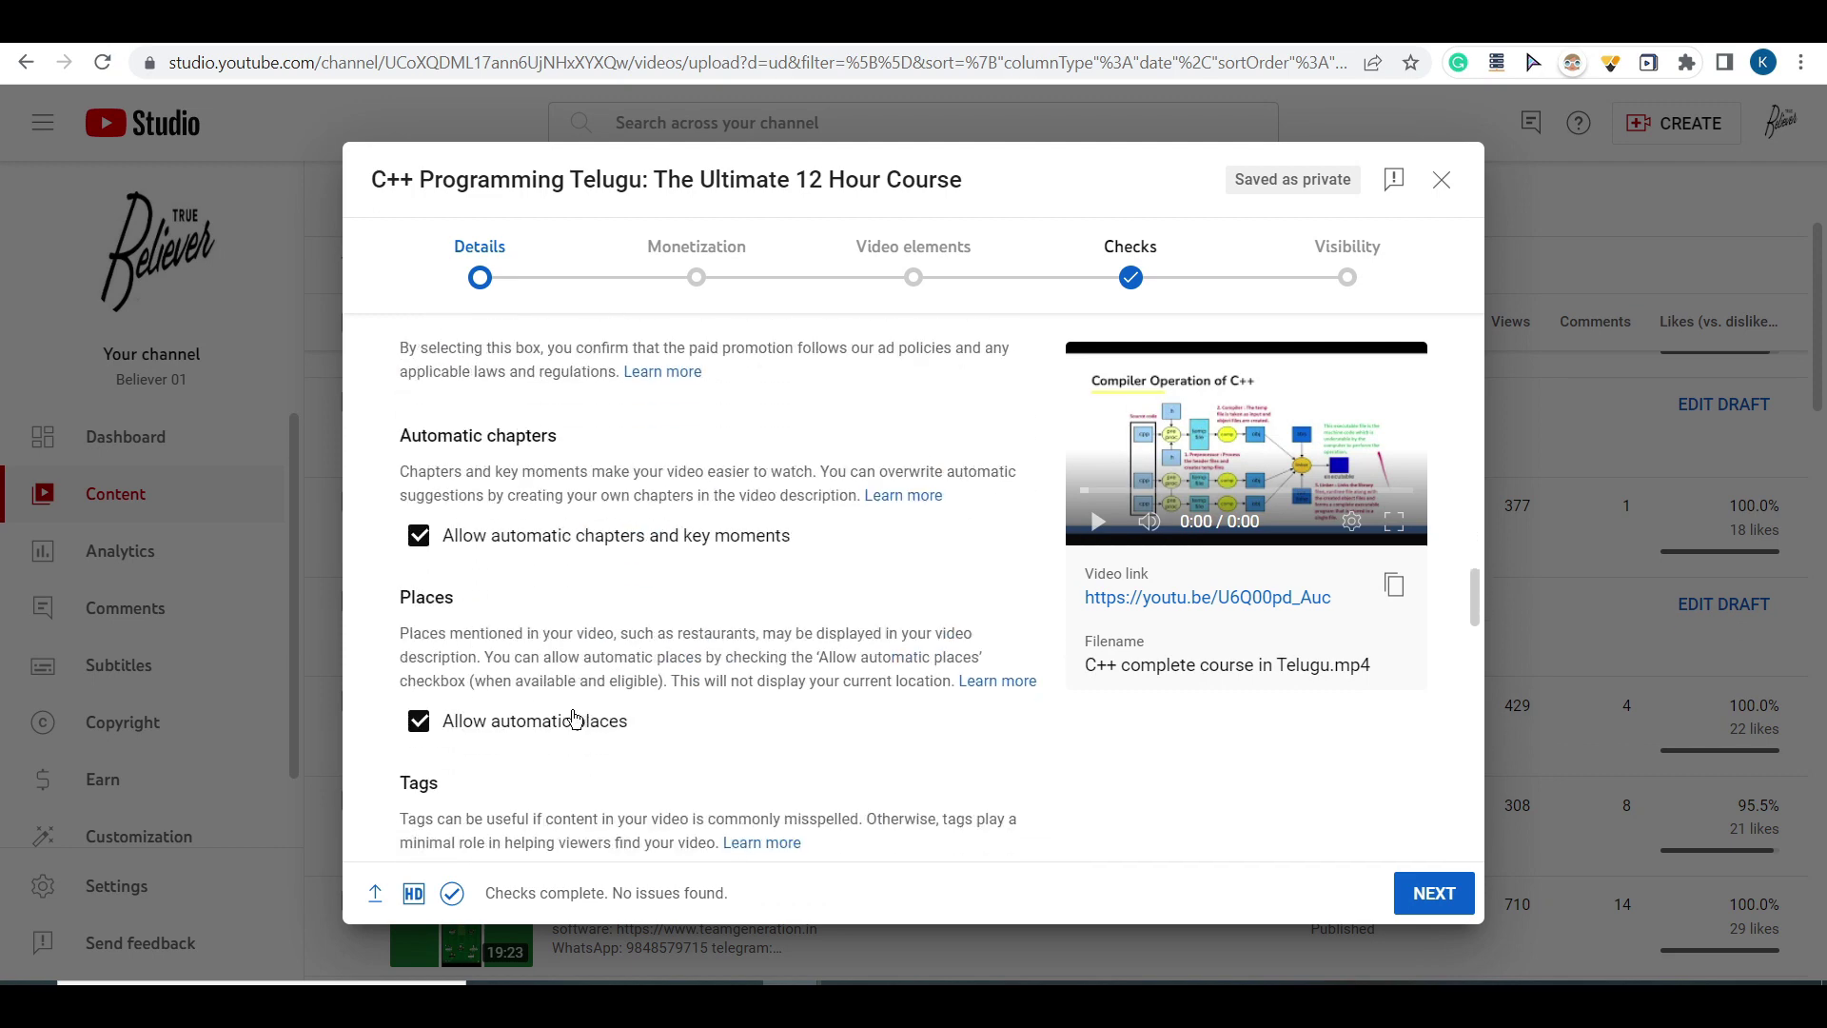
left_click(513, 549)
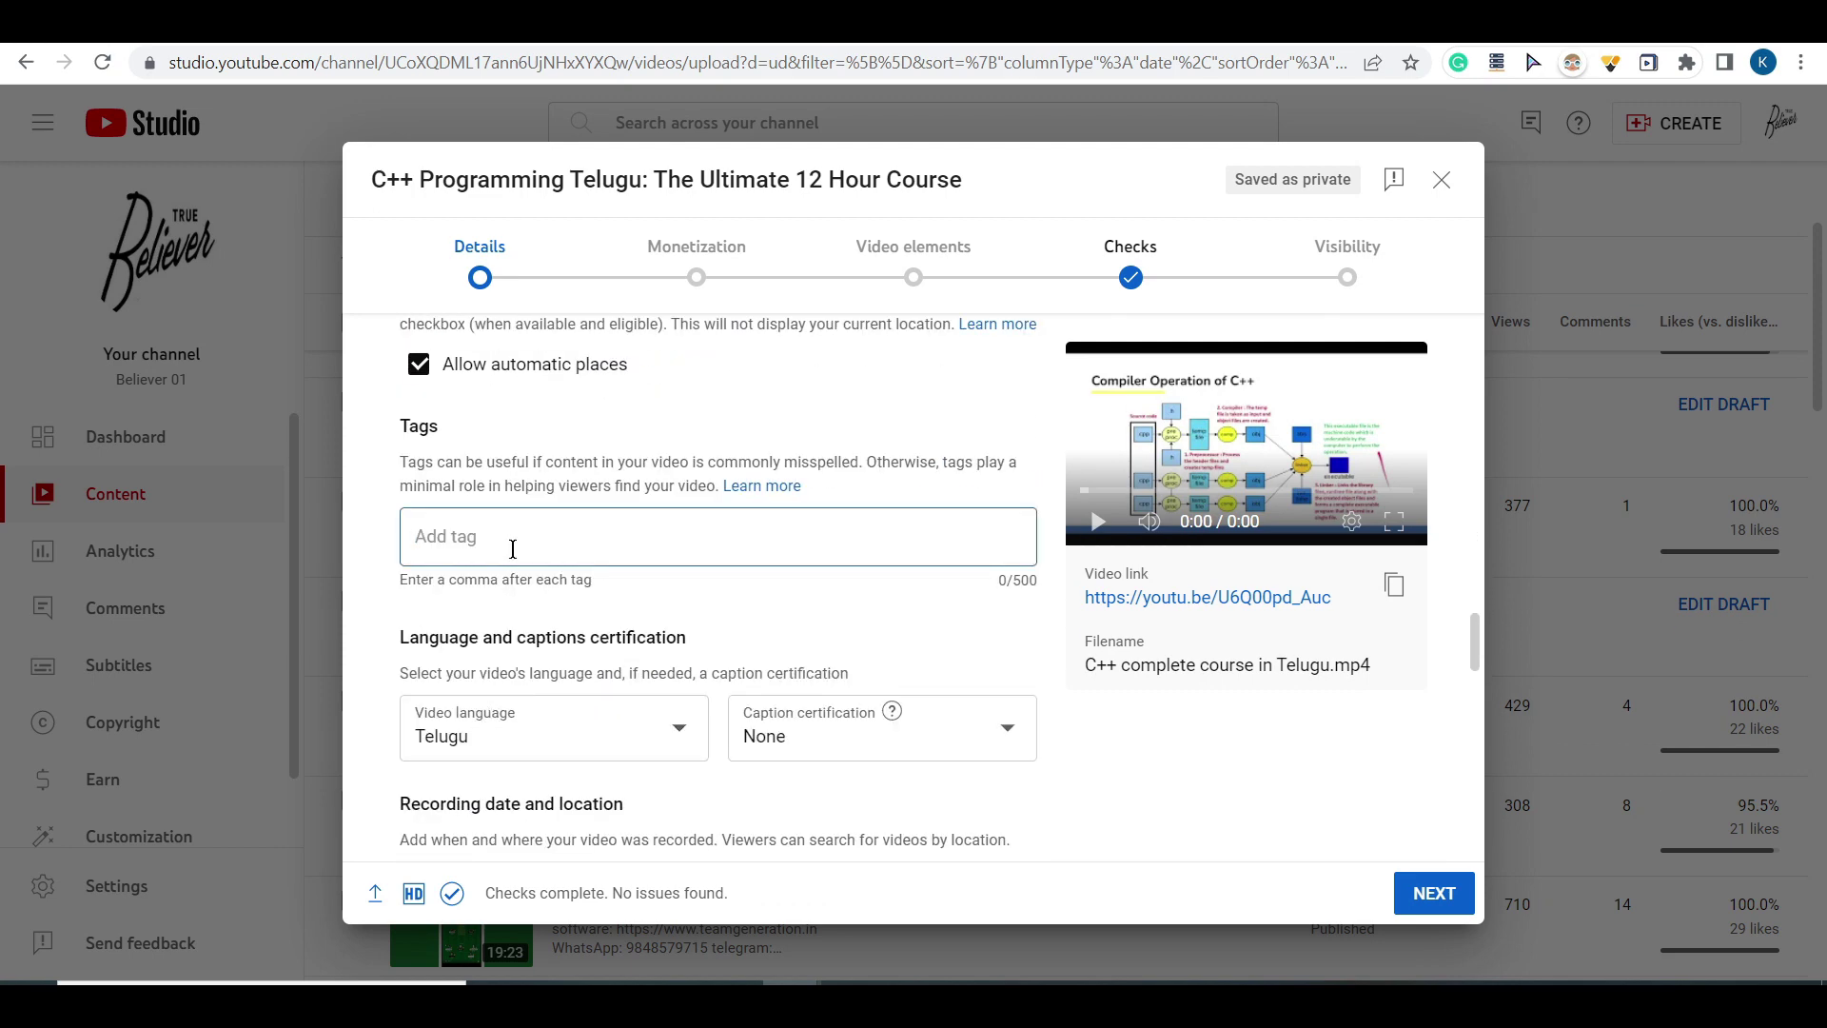
key("ctrl+v")
scroll(618, 675, "down", 3)
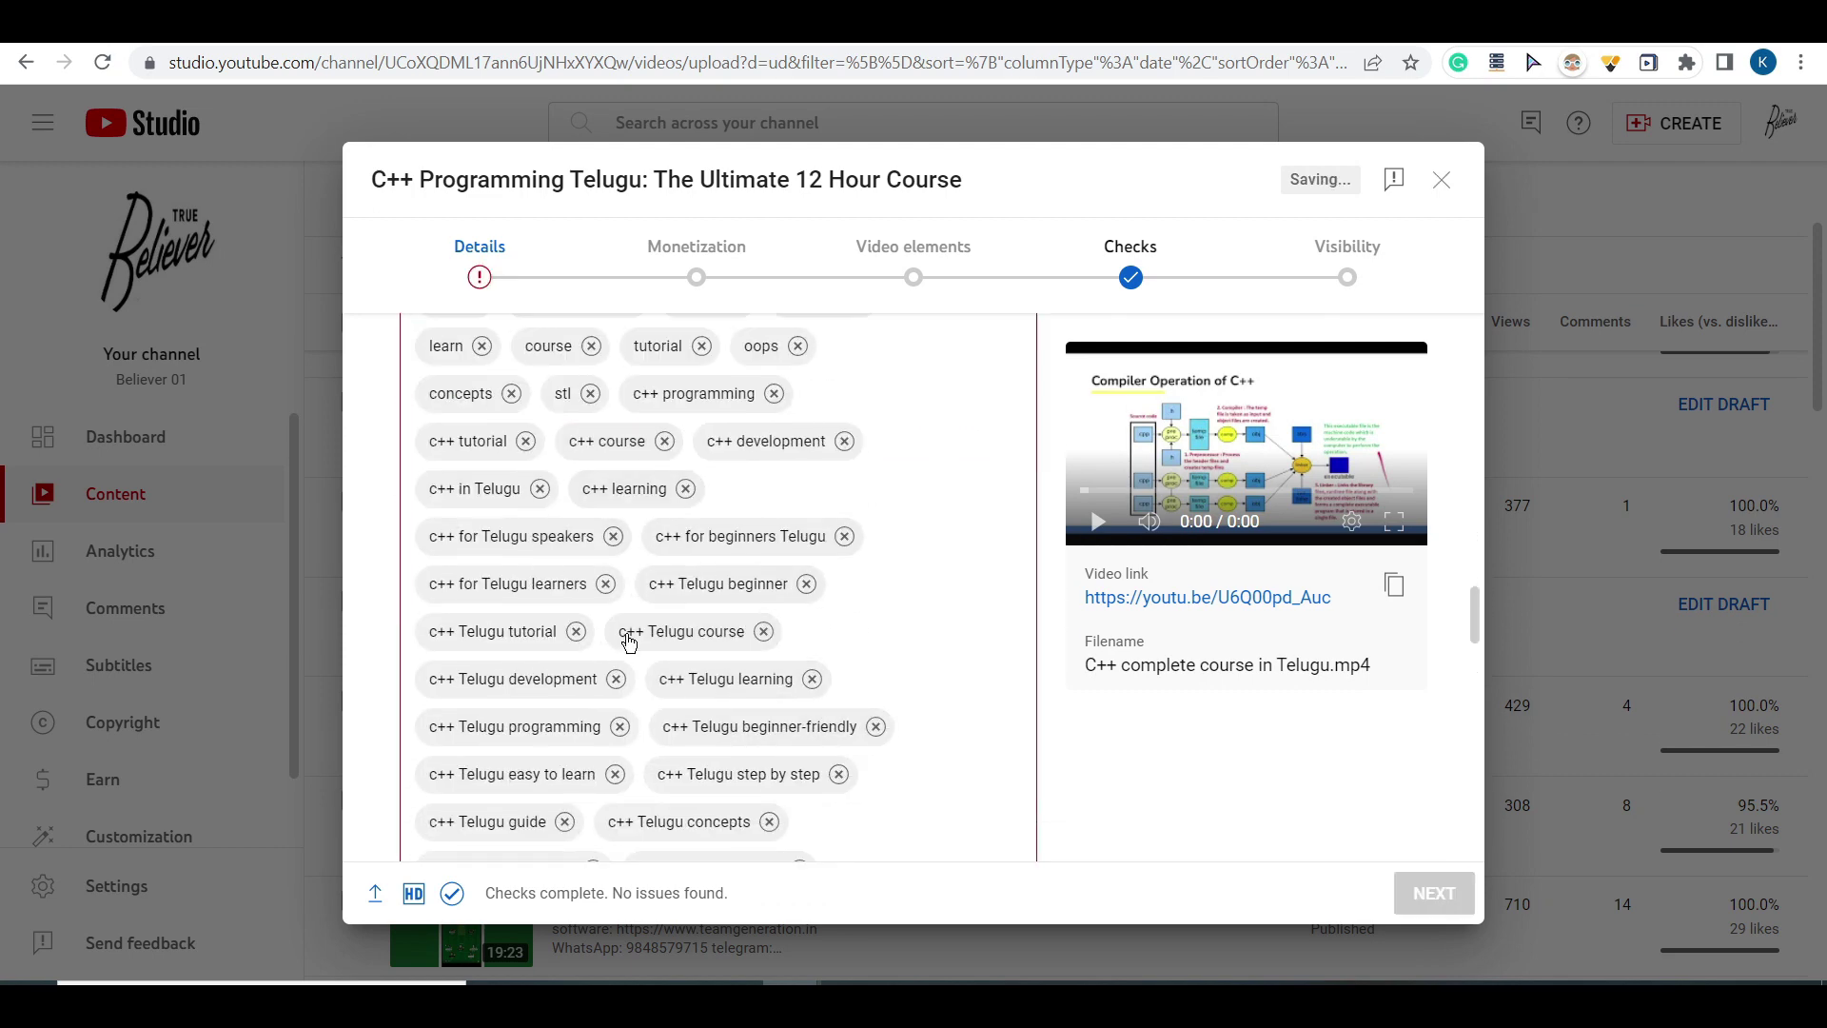
scroll(633, 623, "down", 5)
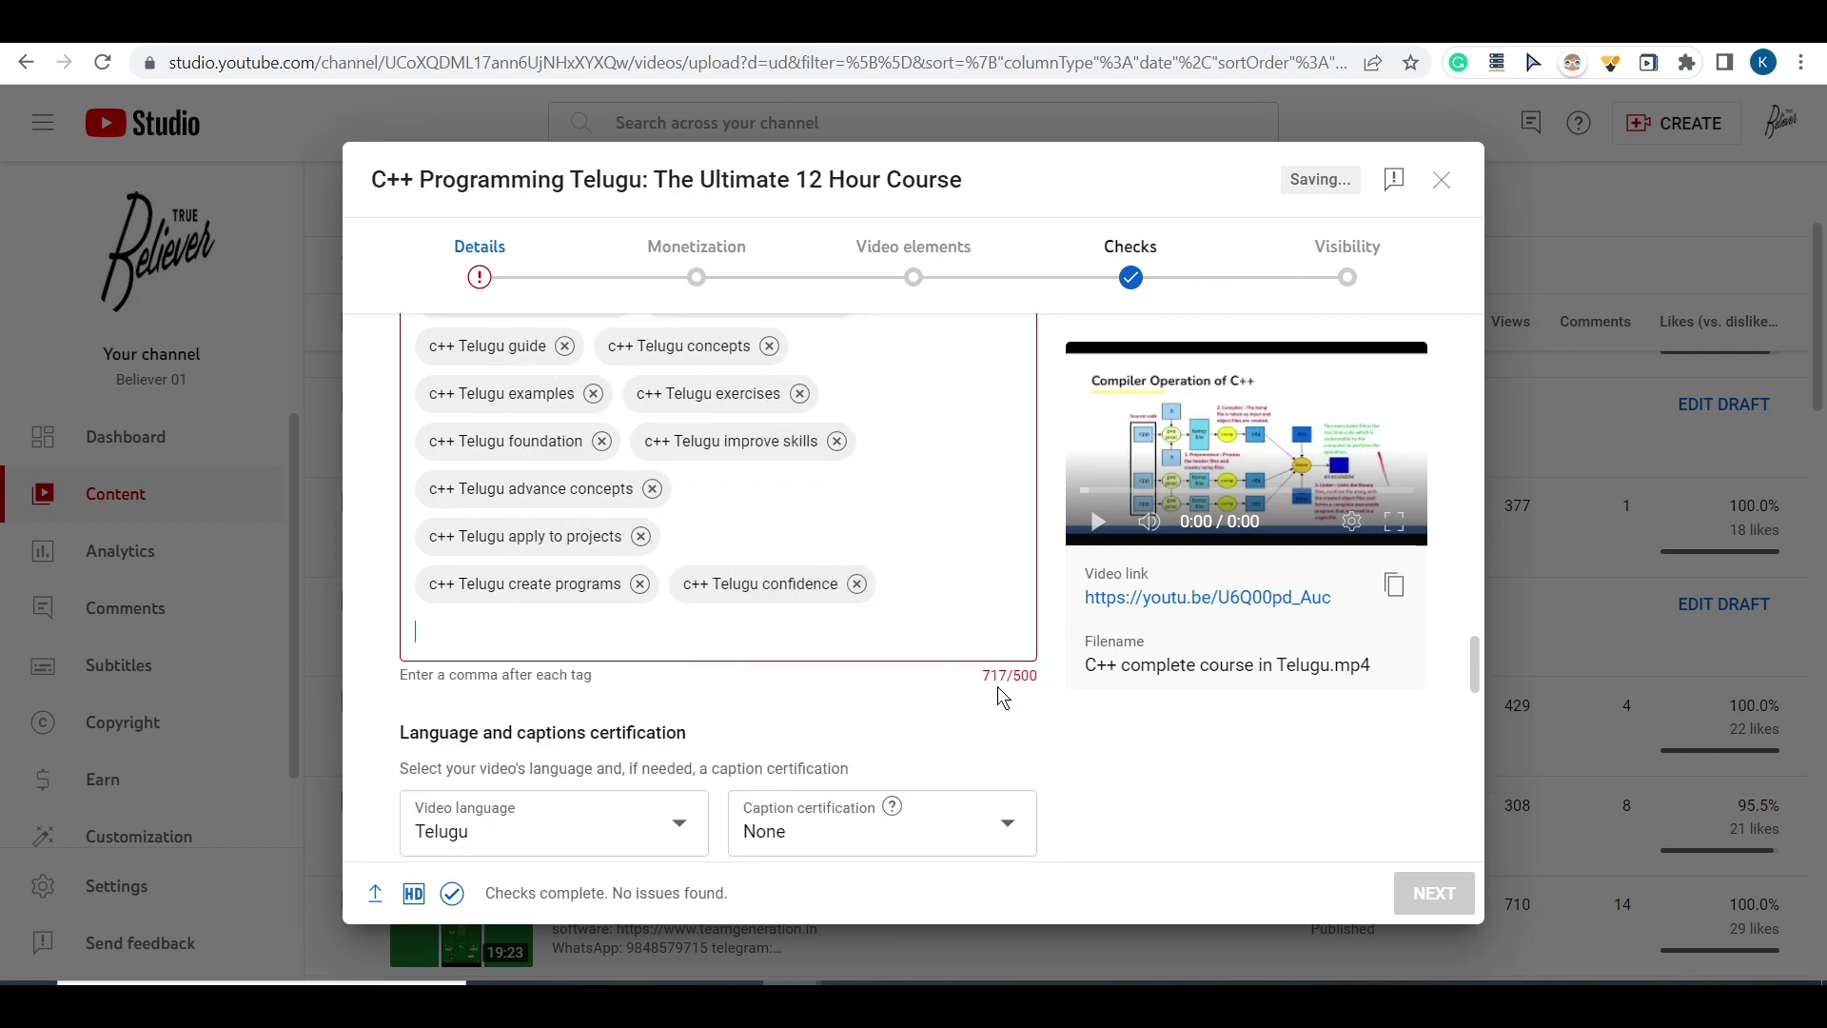
Step: Remove the tags "c++ Telugu confidence", "c++ development", "c++ for Telugu speakers", "c++ for Telugu learners" and "c++ Telugu development"
left_click(856, 583)
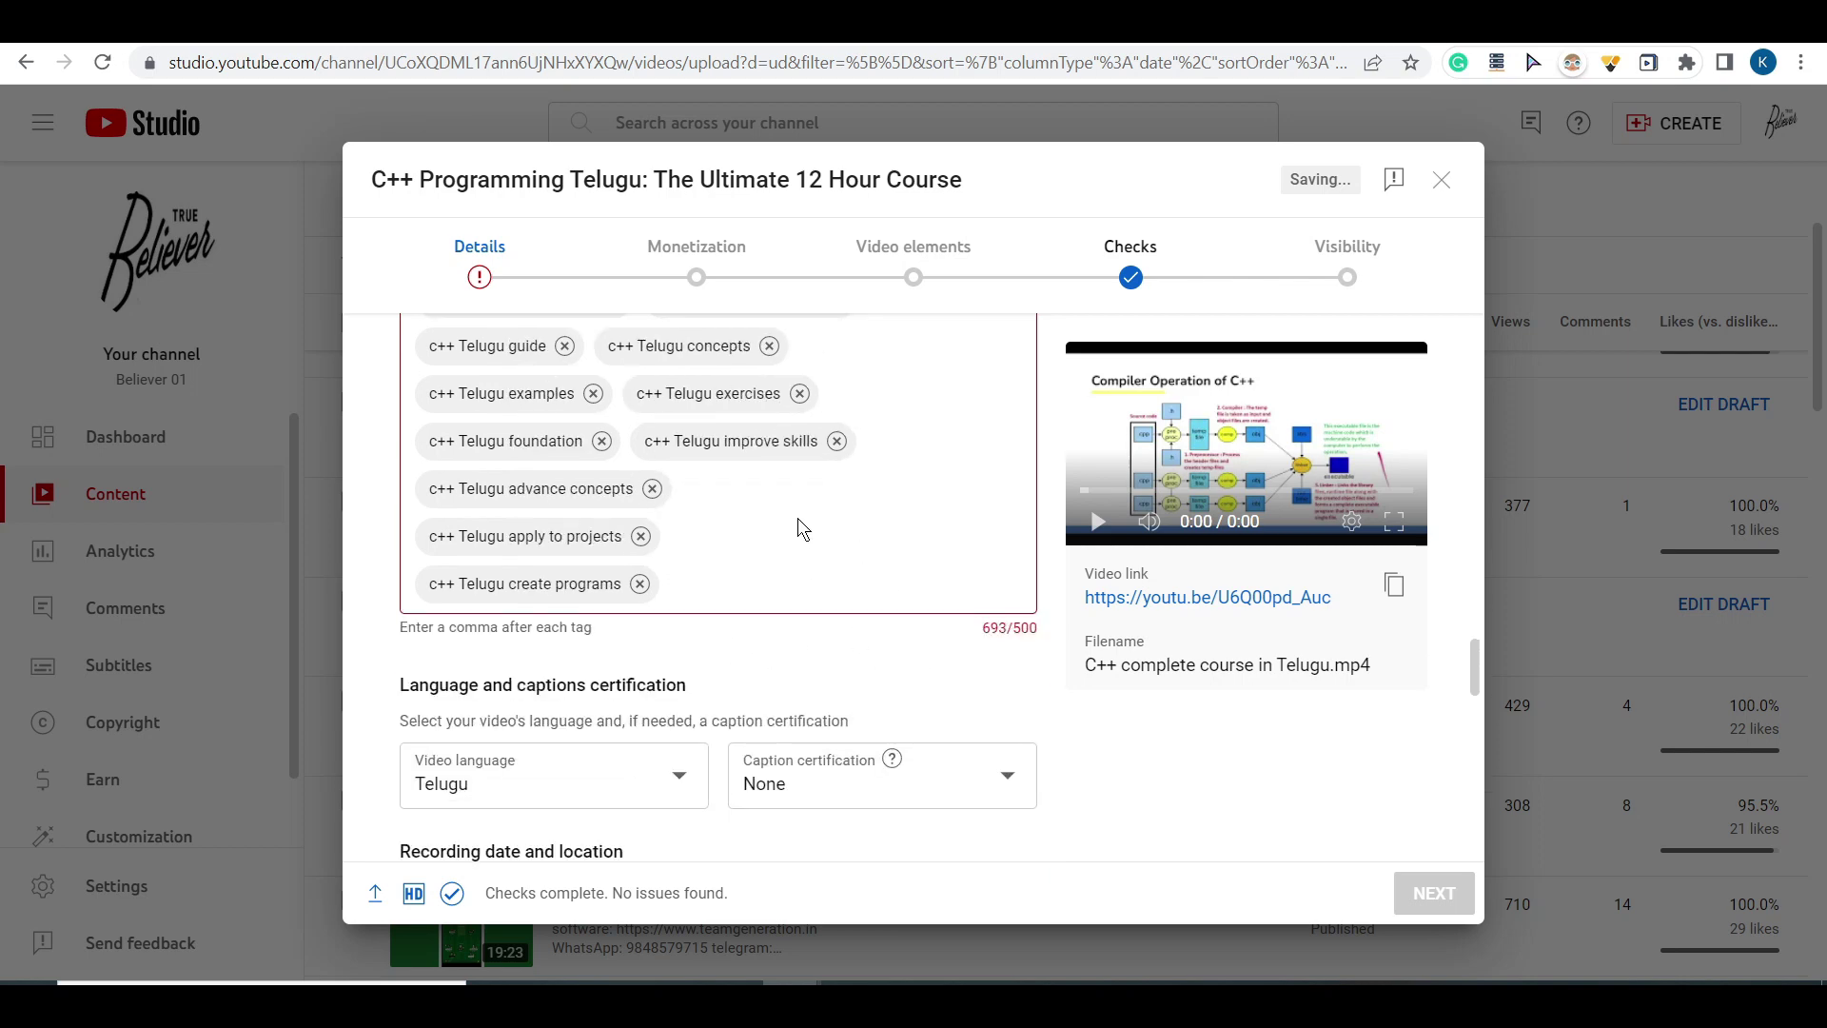
scroll(723, 580, "up", 5)
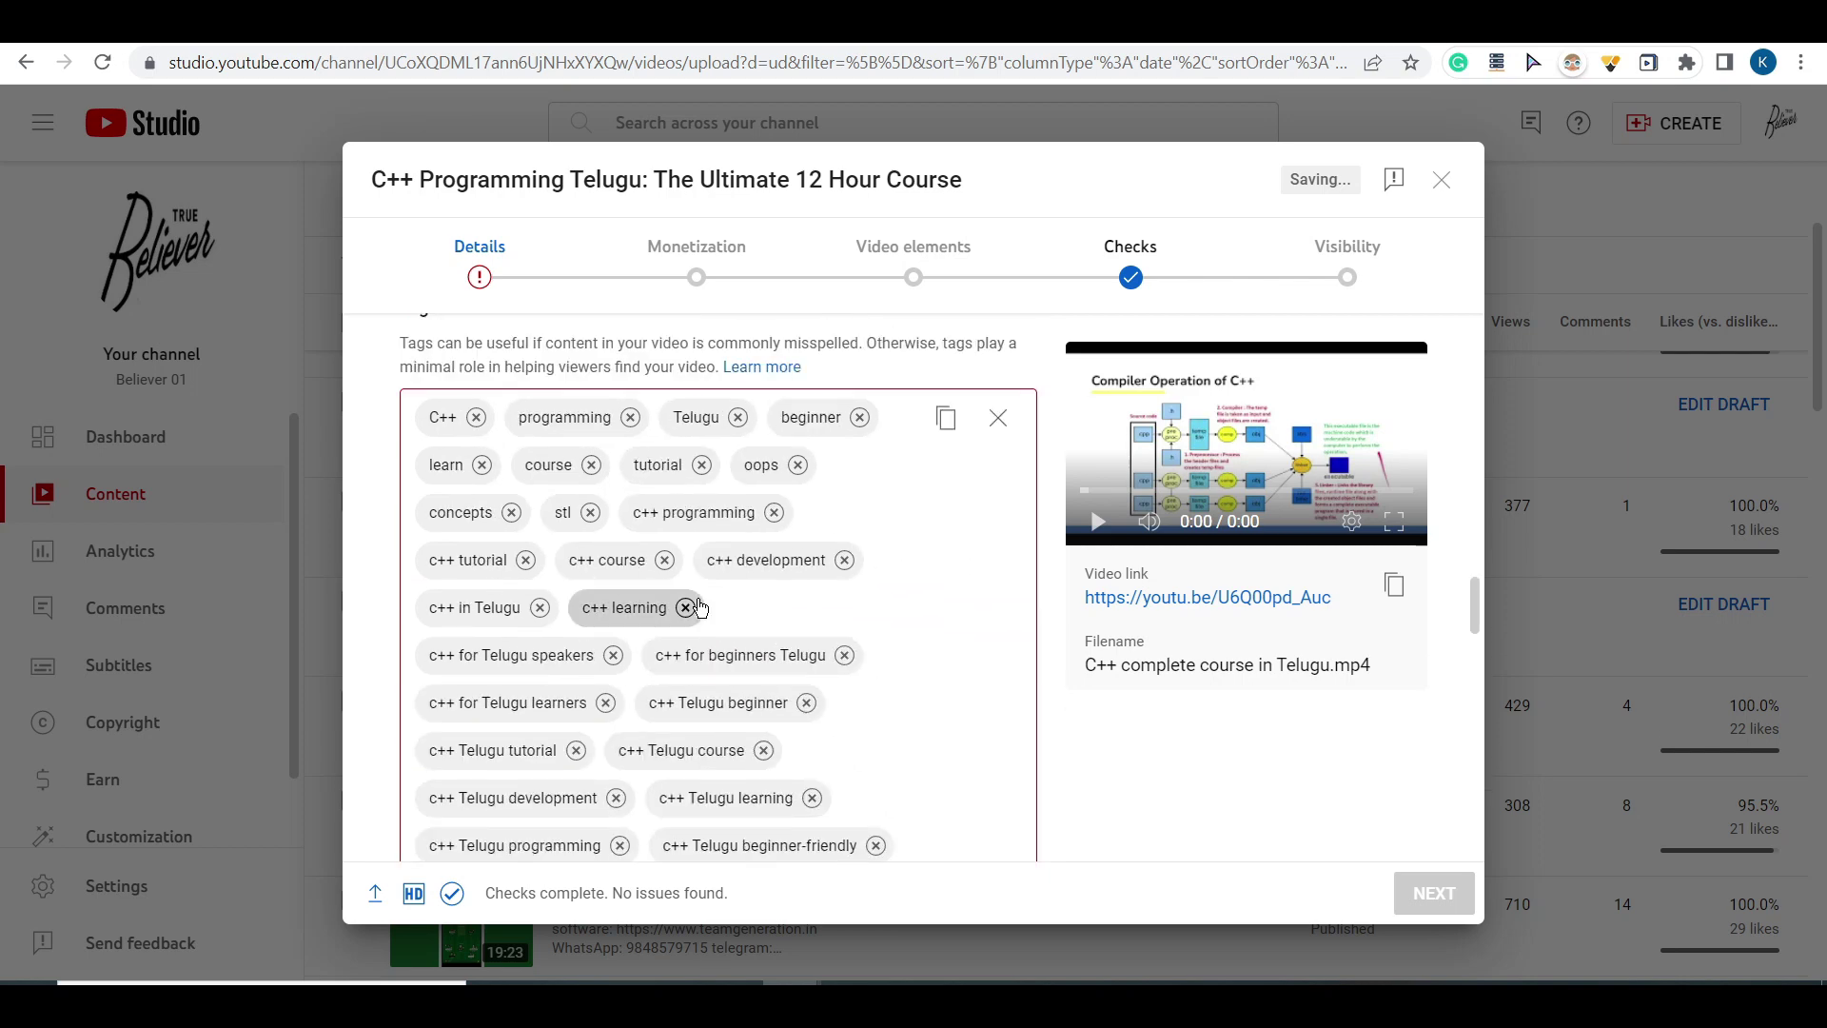
left_click(845, 561)
left_click(842, 655)
left_click(756, 609)
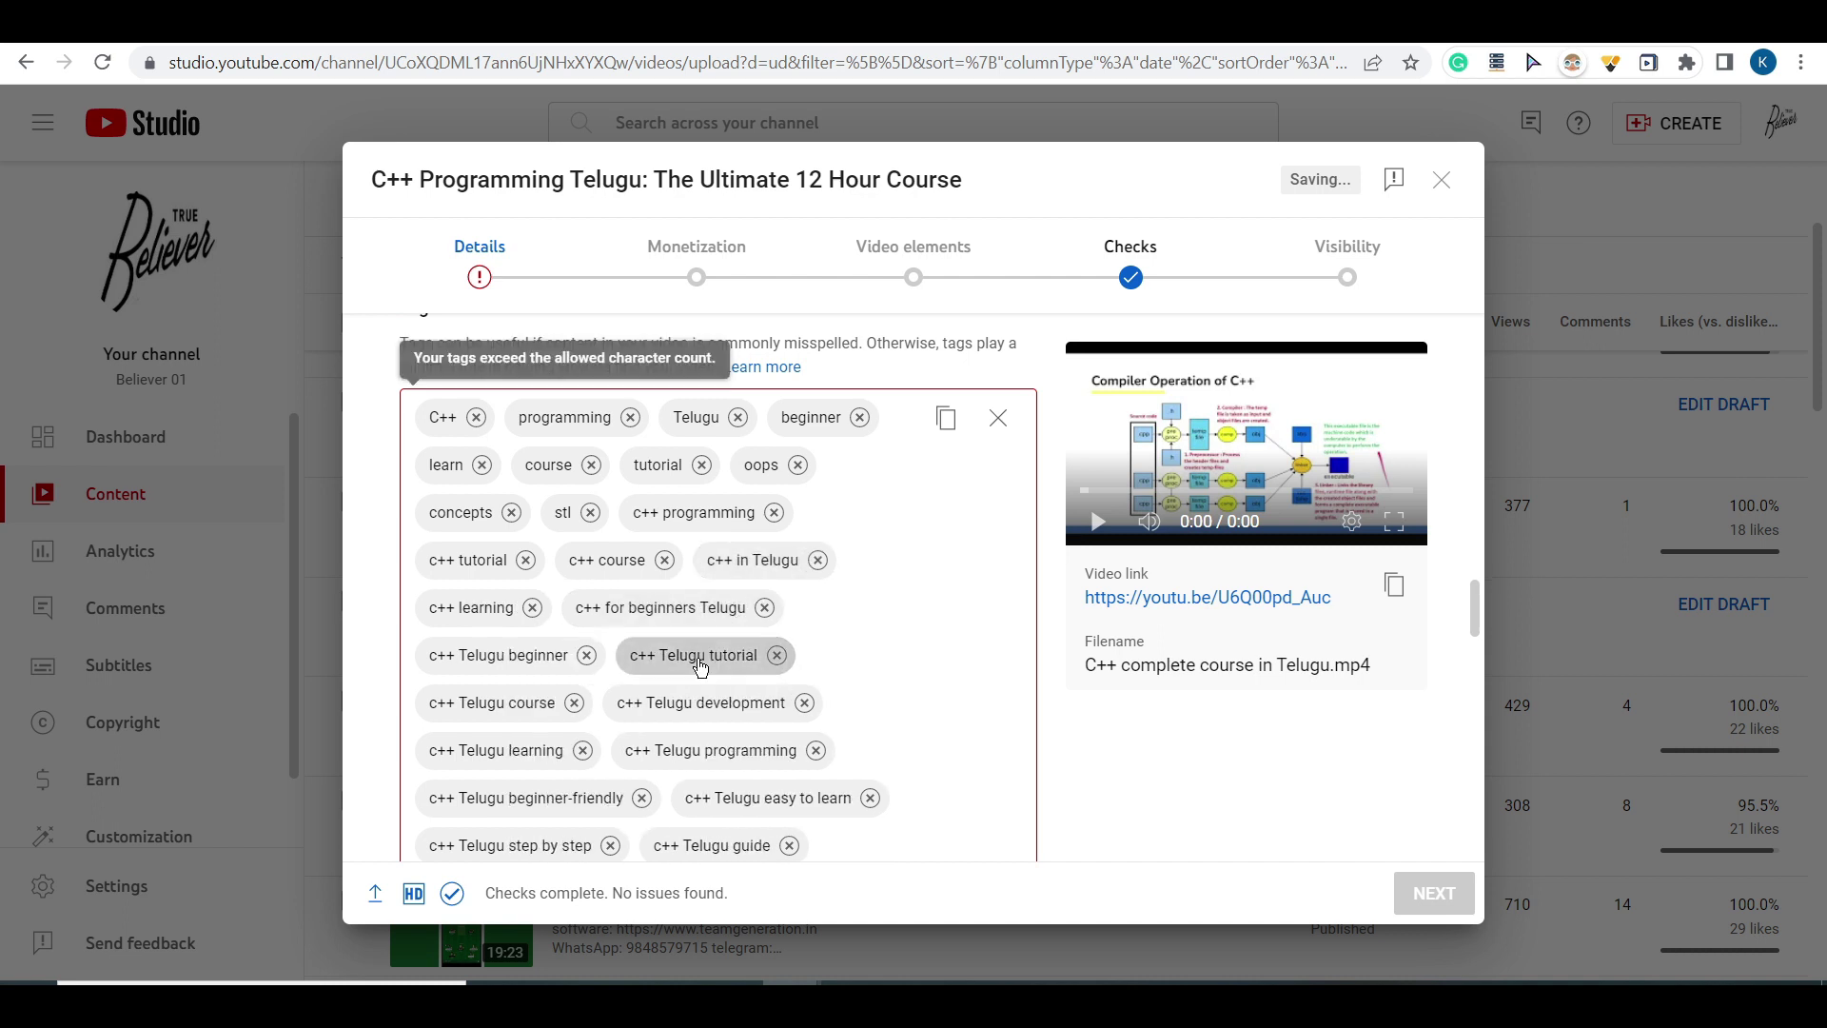
left_click(809, 709)
Step: Remove the tags "c++ Telugu create programs", "c++ Telugu guide", "c++ Telugu learning" and "c++ Telugu beginner-friendly" to get within the 500-character limit
scroll(721, 718, "down", 6)
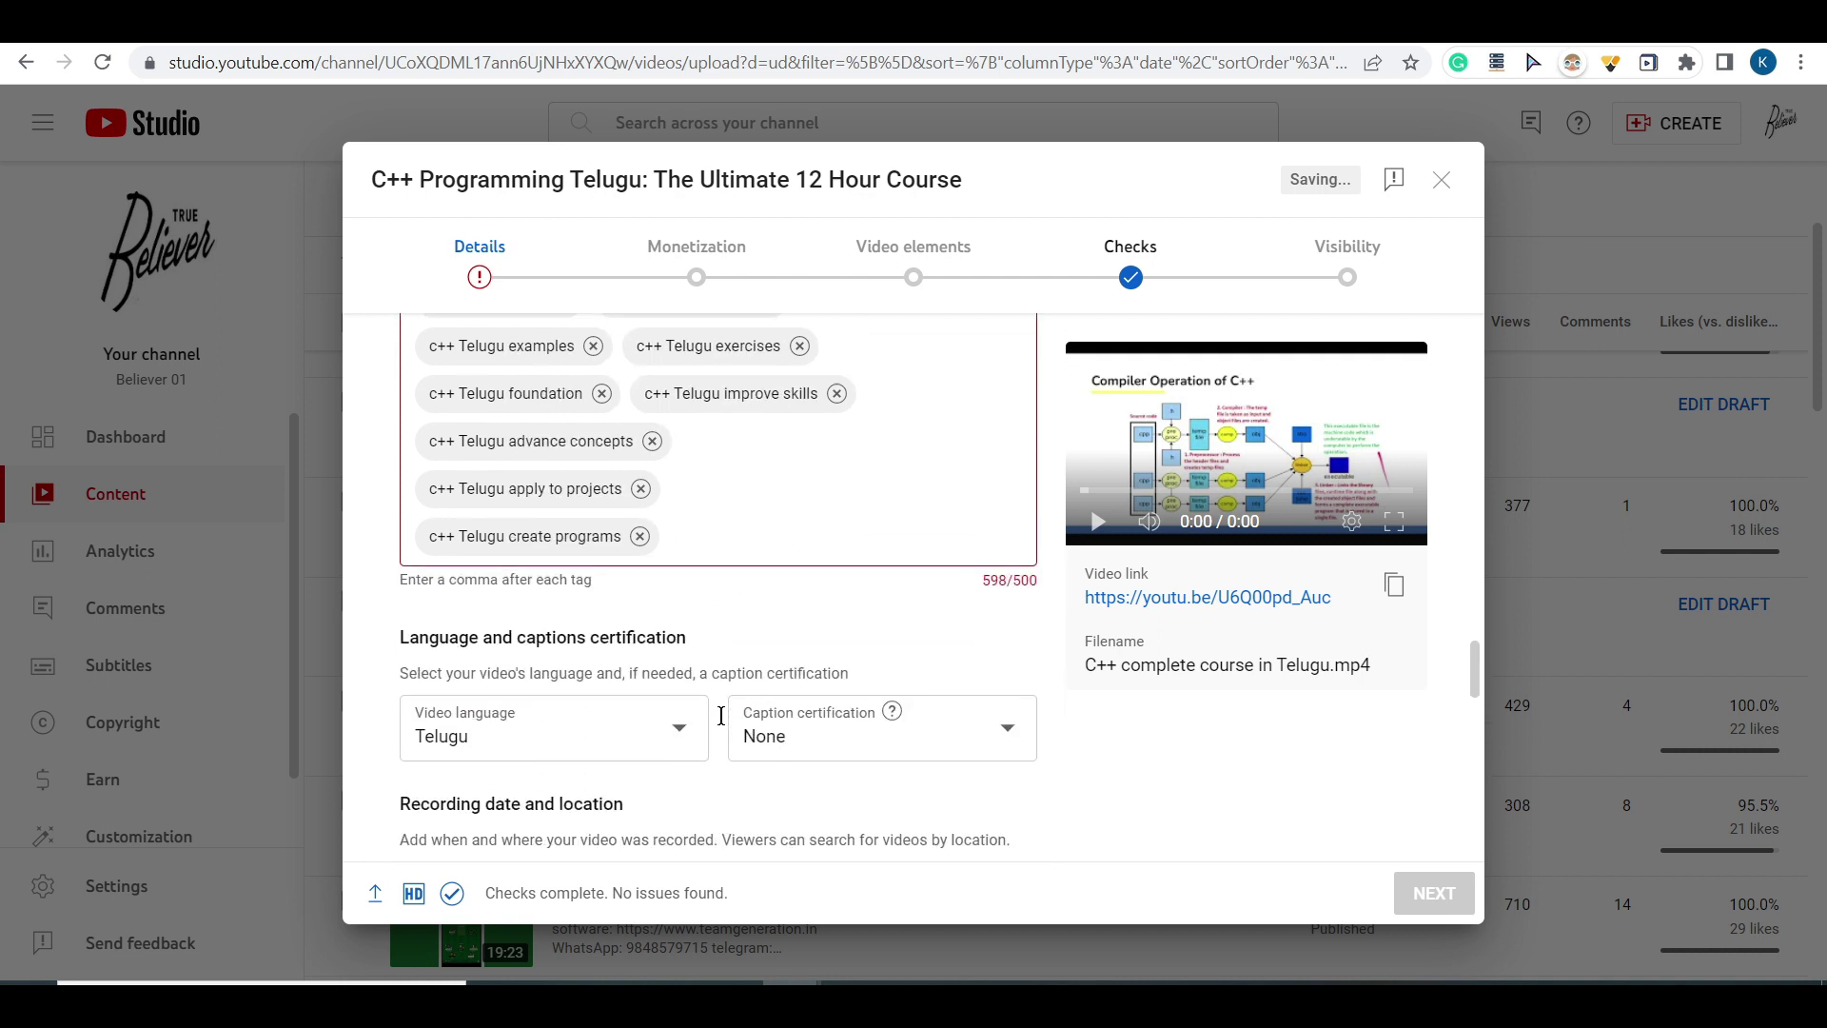
scroll(721, 718, "up", 2)
left_click(636, 607)
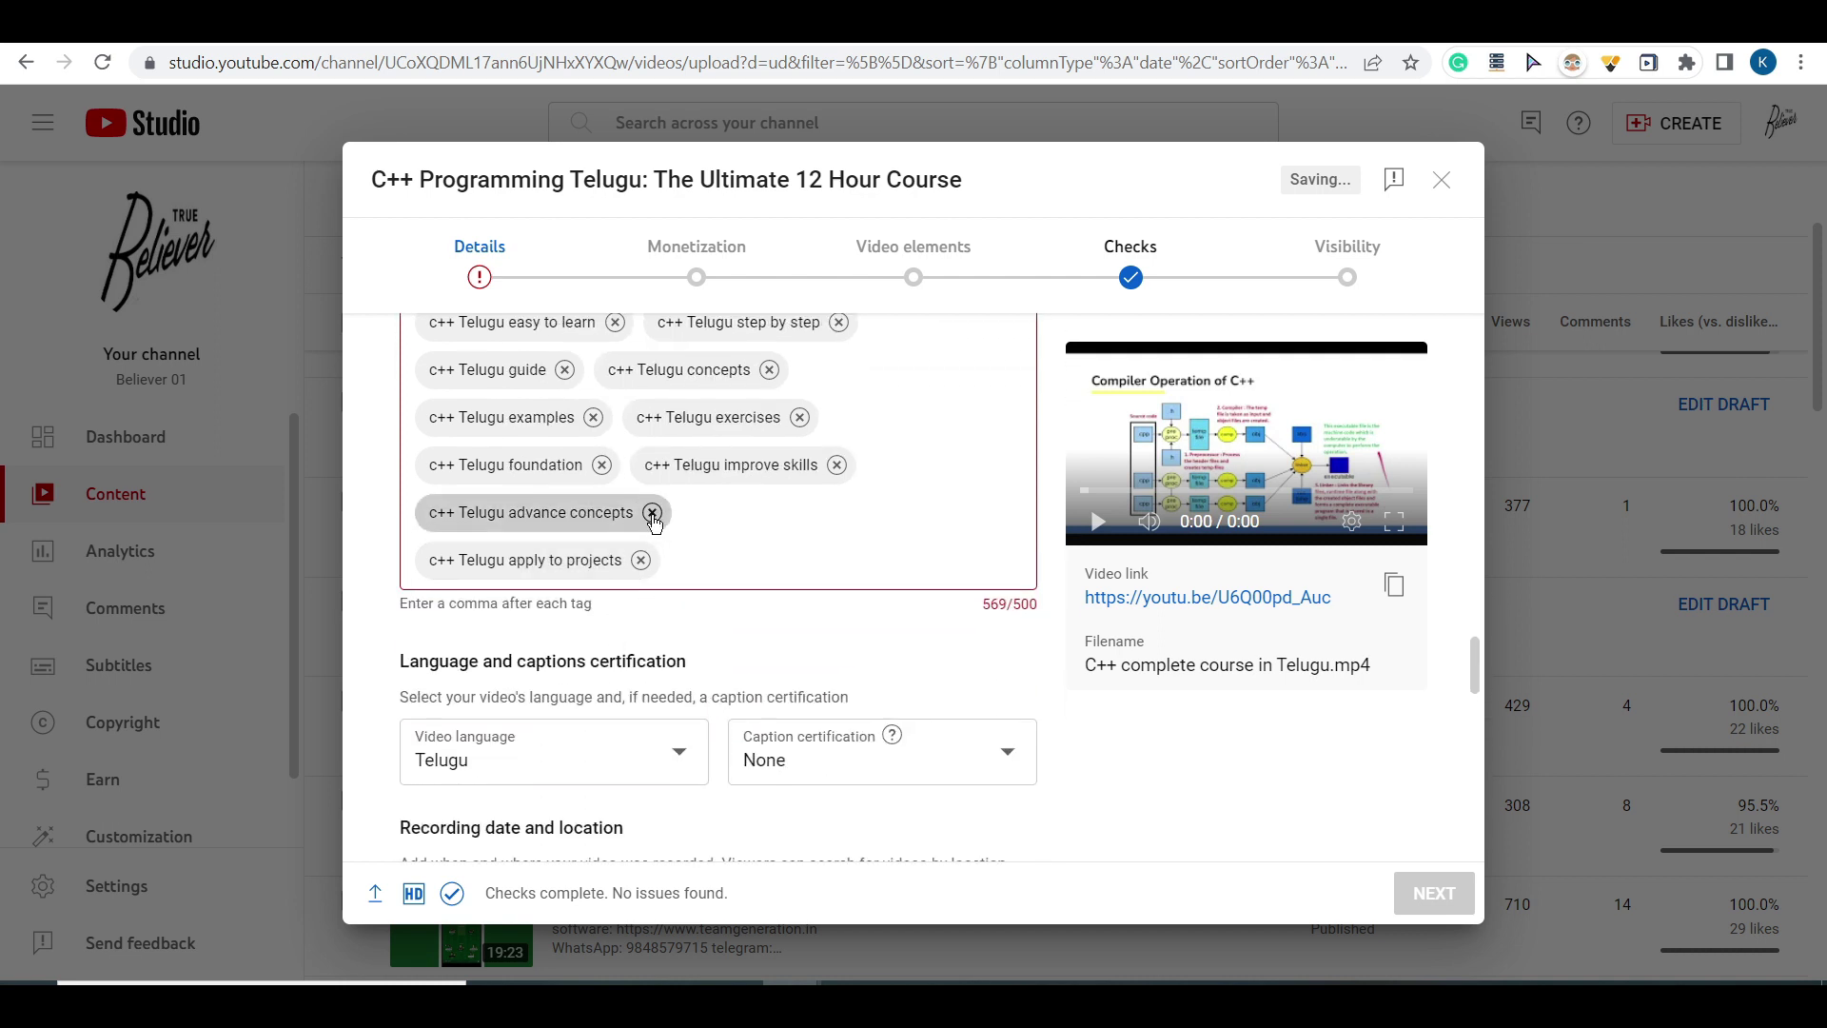
left_click(565, 370)
scroll(633, 489, "up", 2)
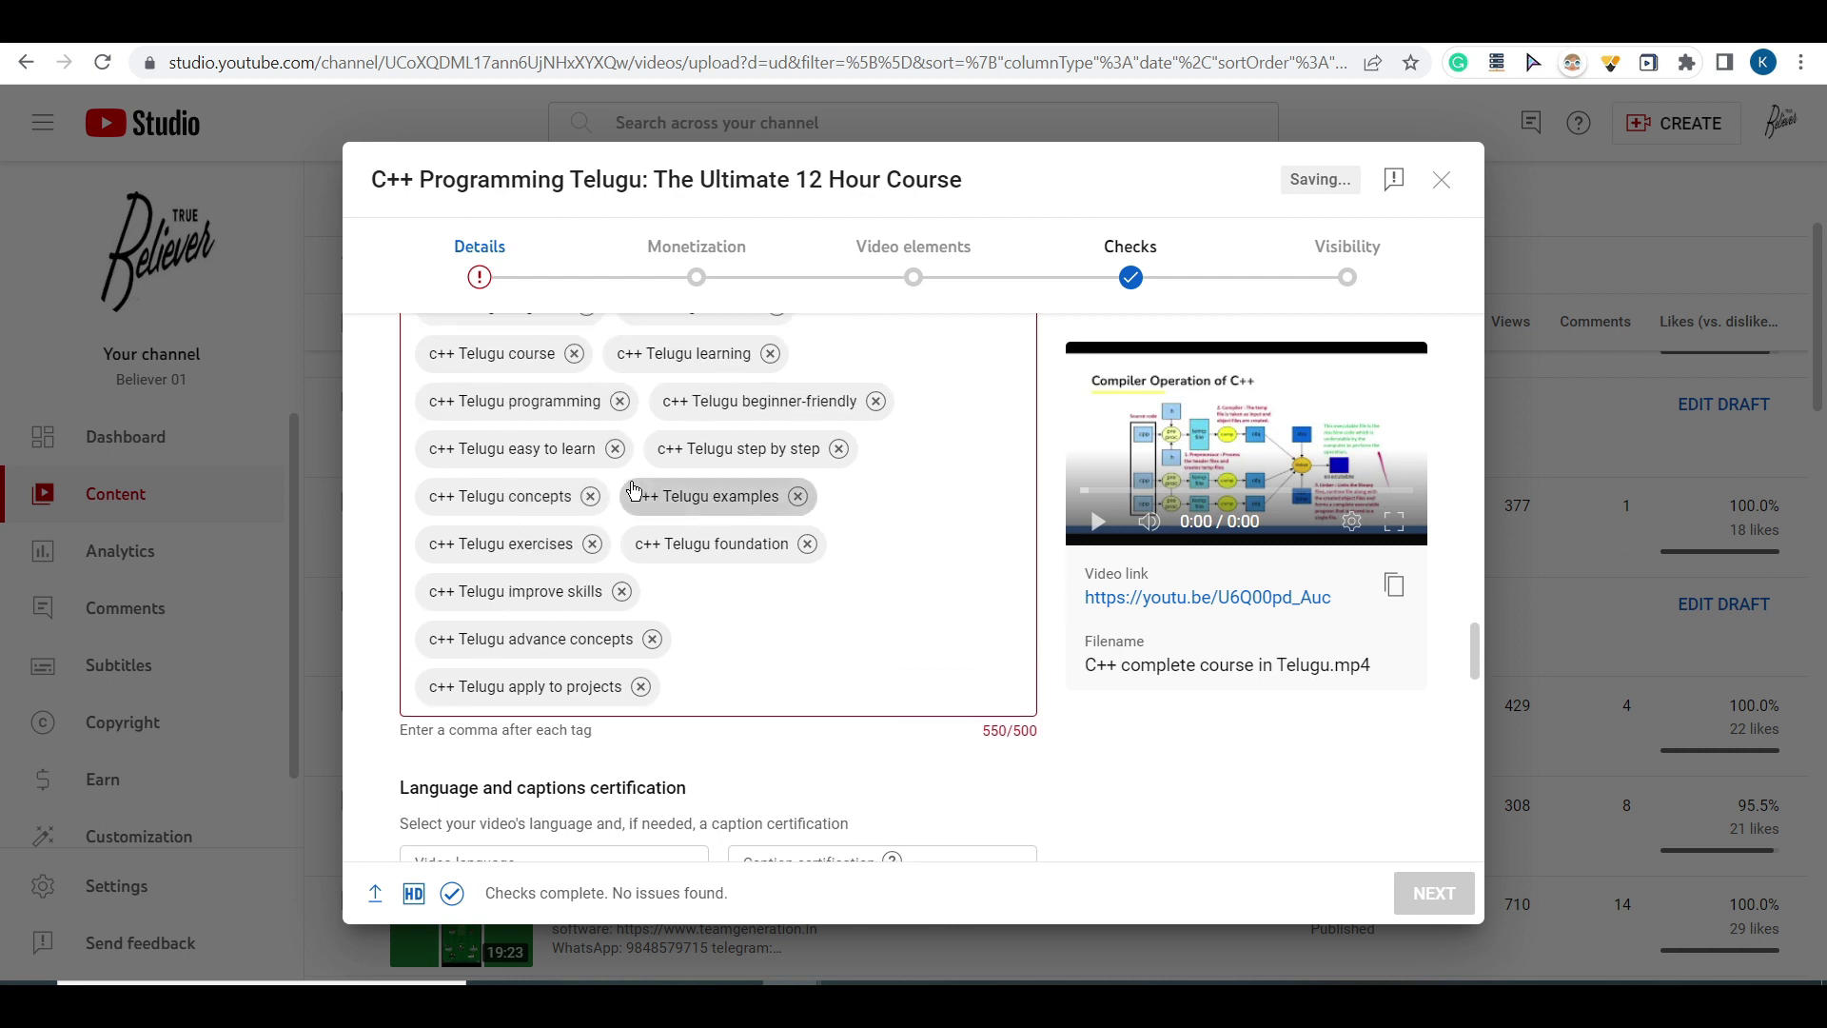
scroll(634, 488, "up", 1)
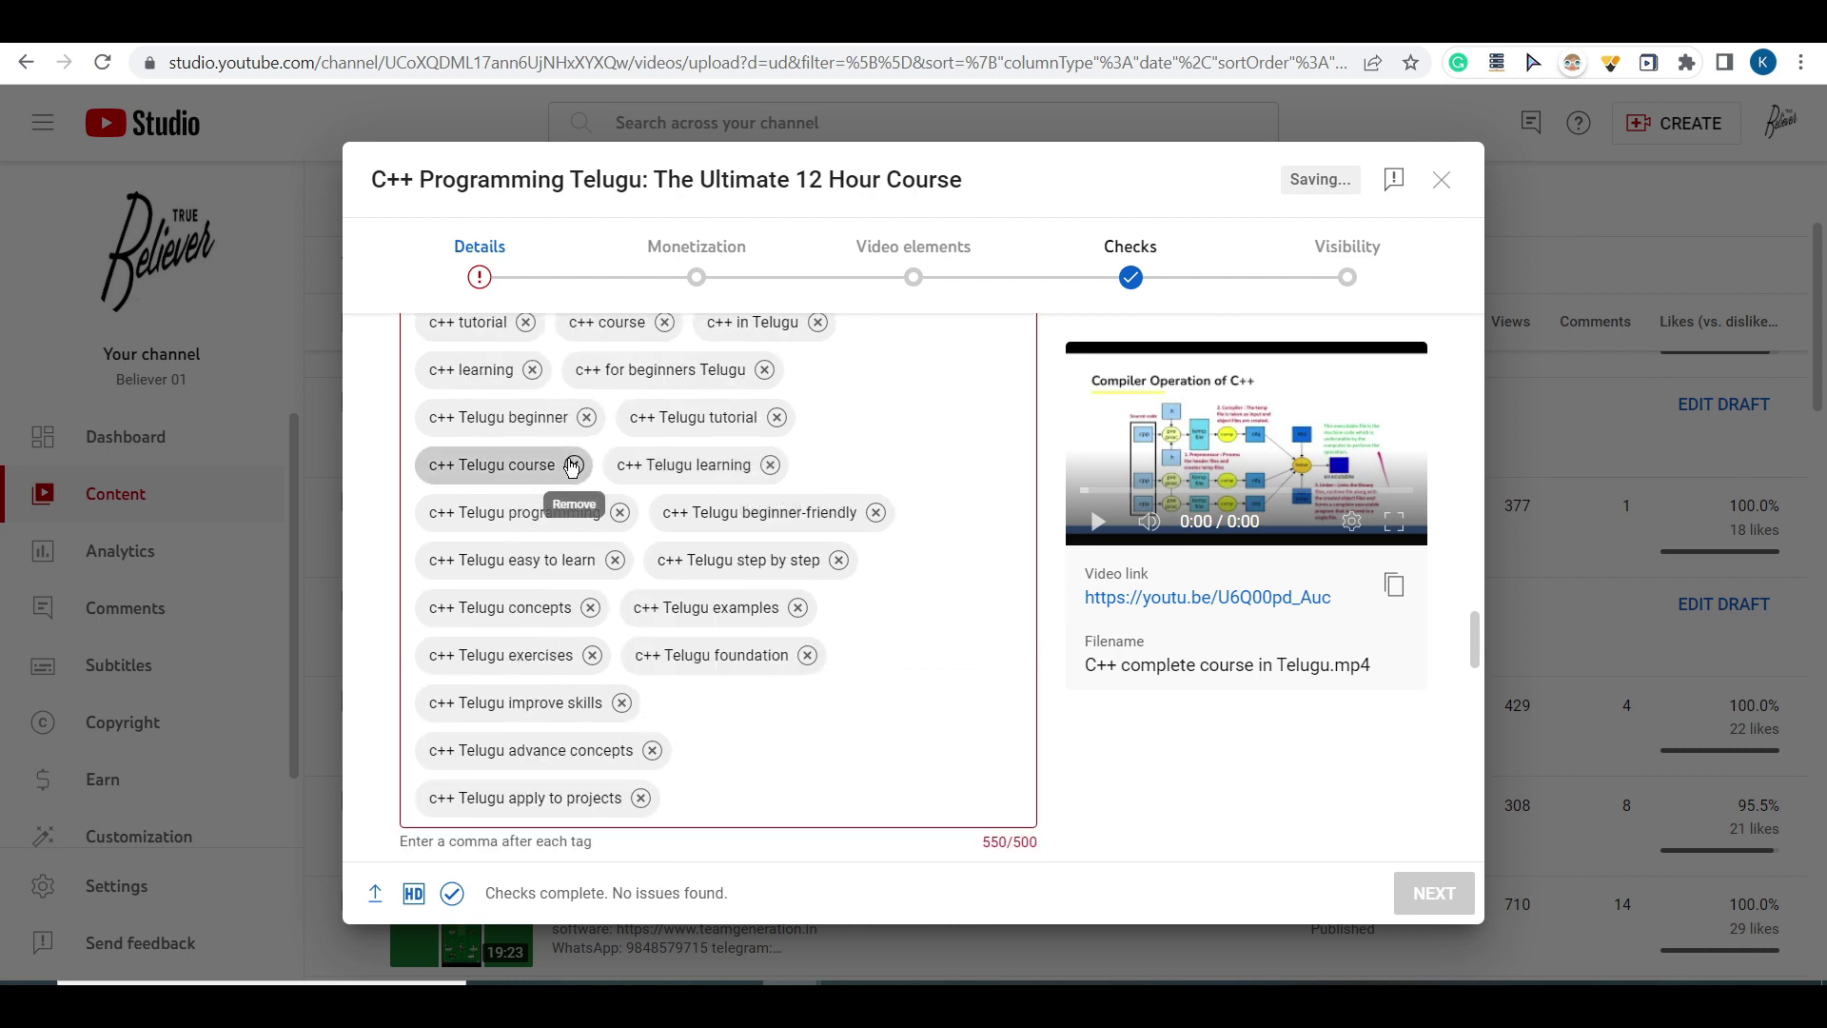
left_click(769, 464)
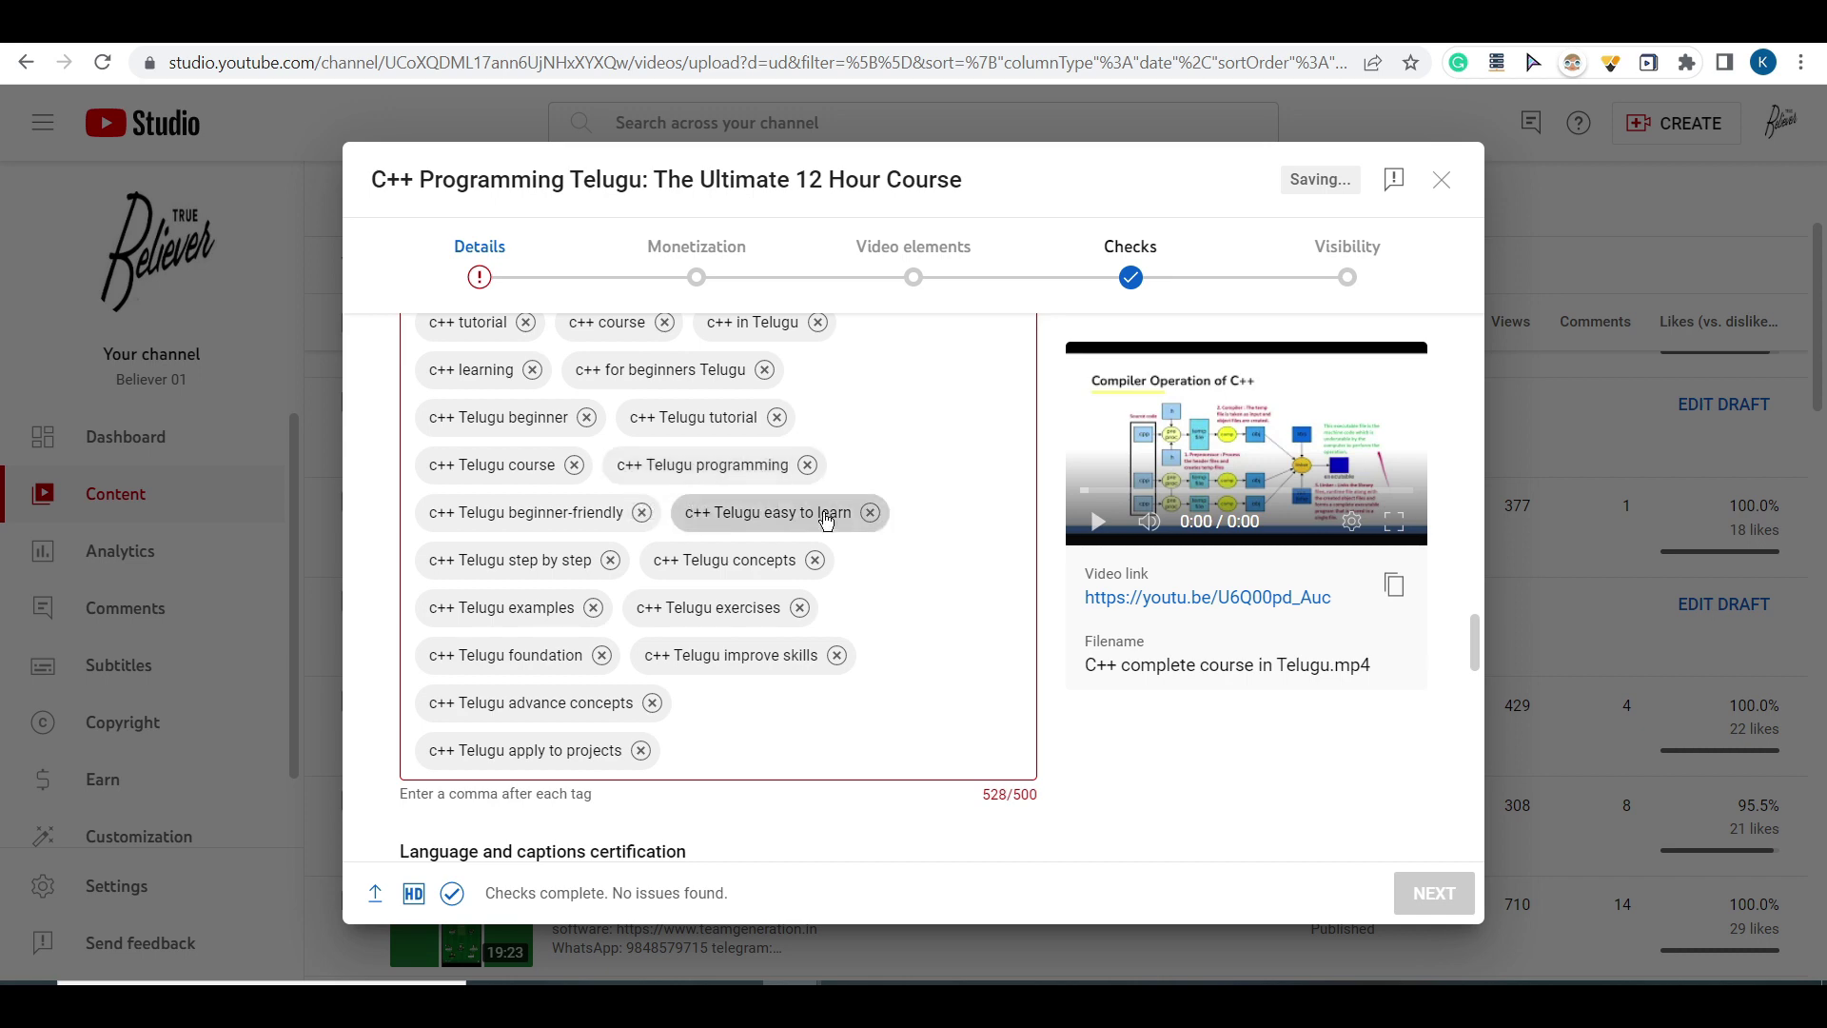
left_click(643, 514)
scroll(531, 690, "up", 5)
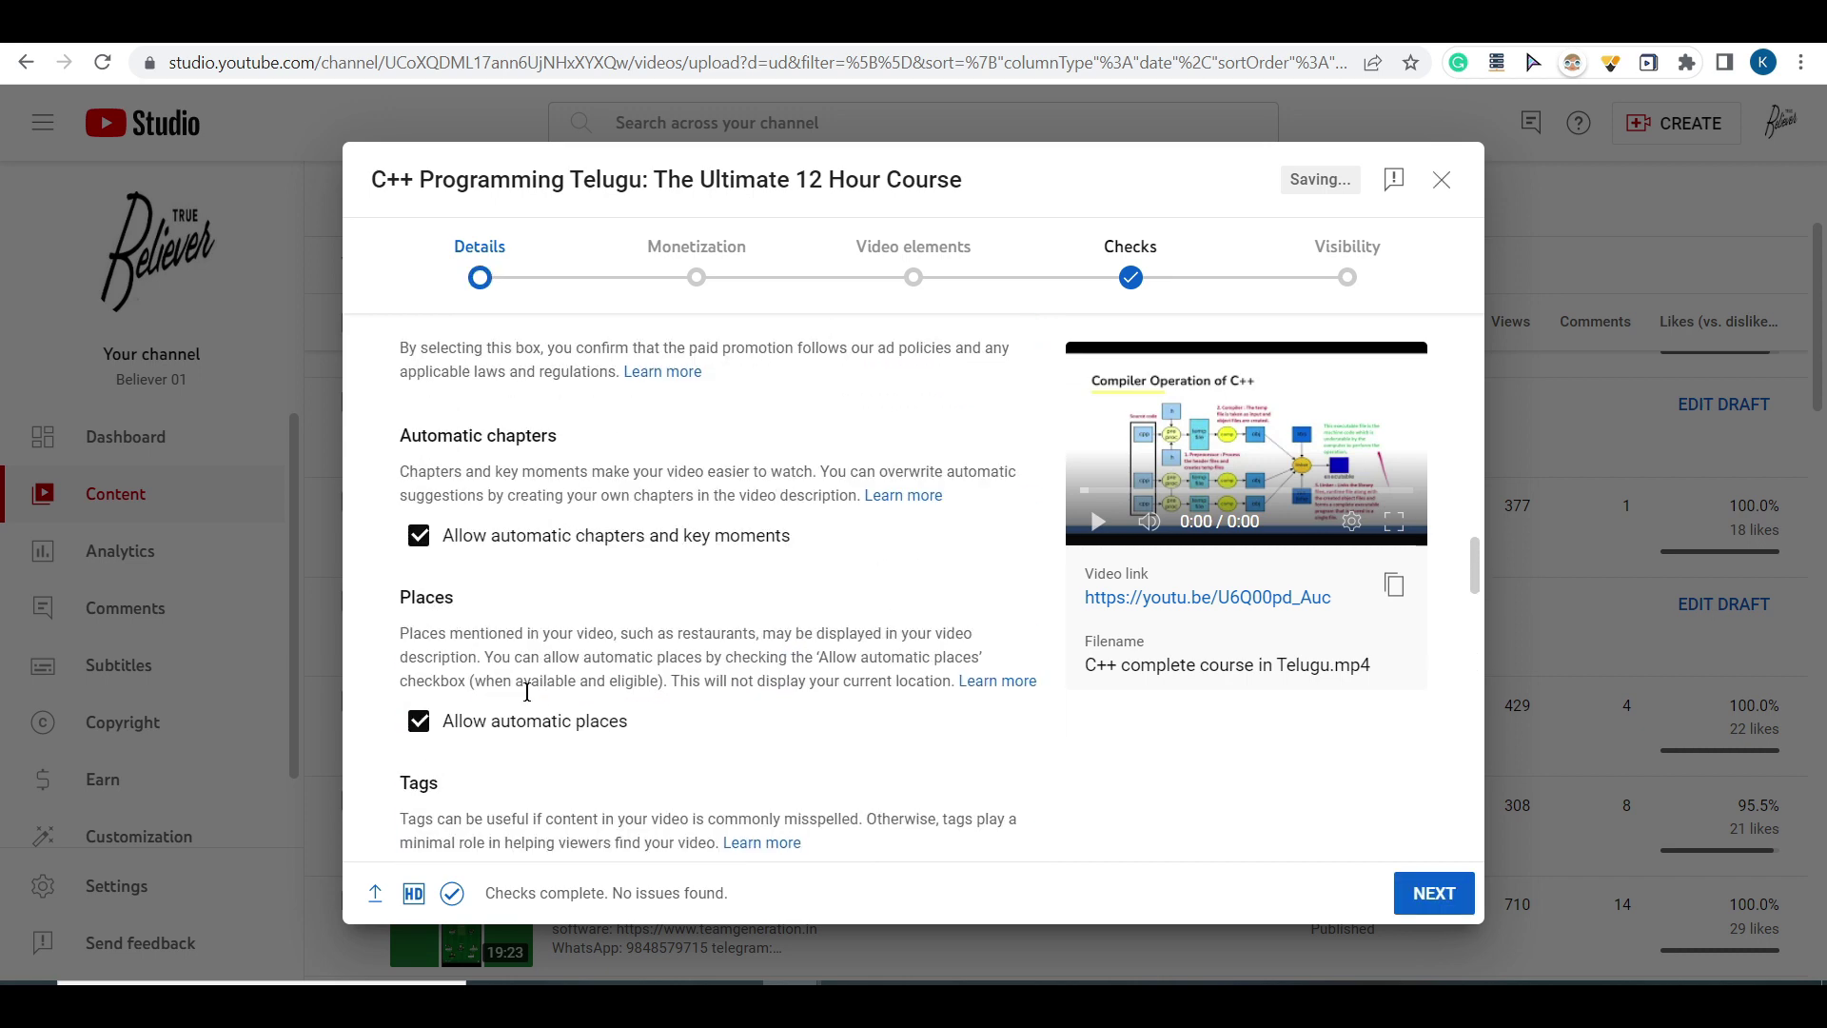
Step: Copy the hashtag line from "#C++" to "#stl" in ChatGPT and paste it below the last paragraph of the video's description in YouTube Studio
key("ctrl+Tab")
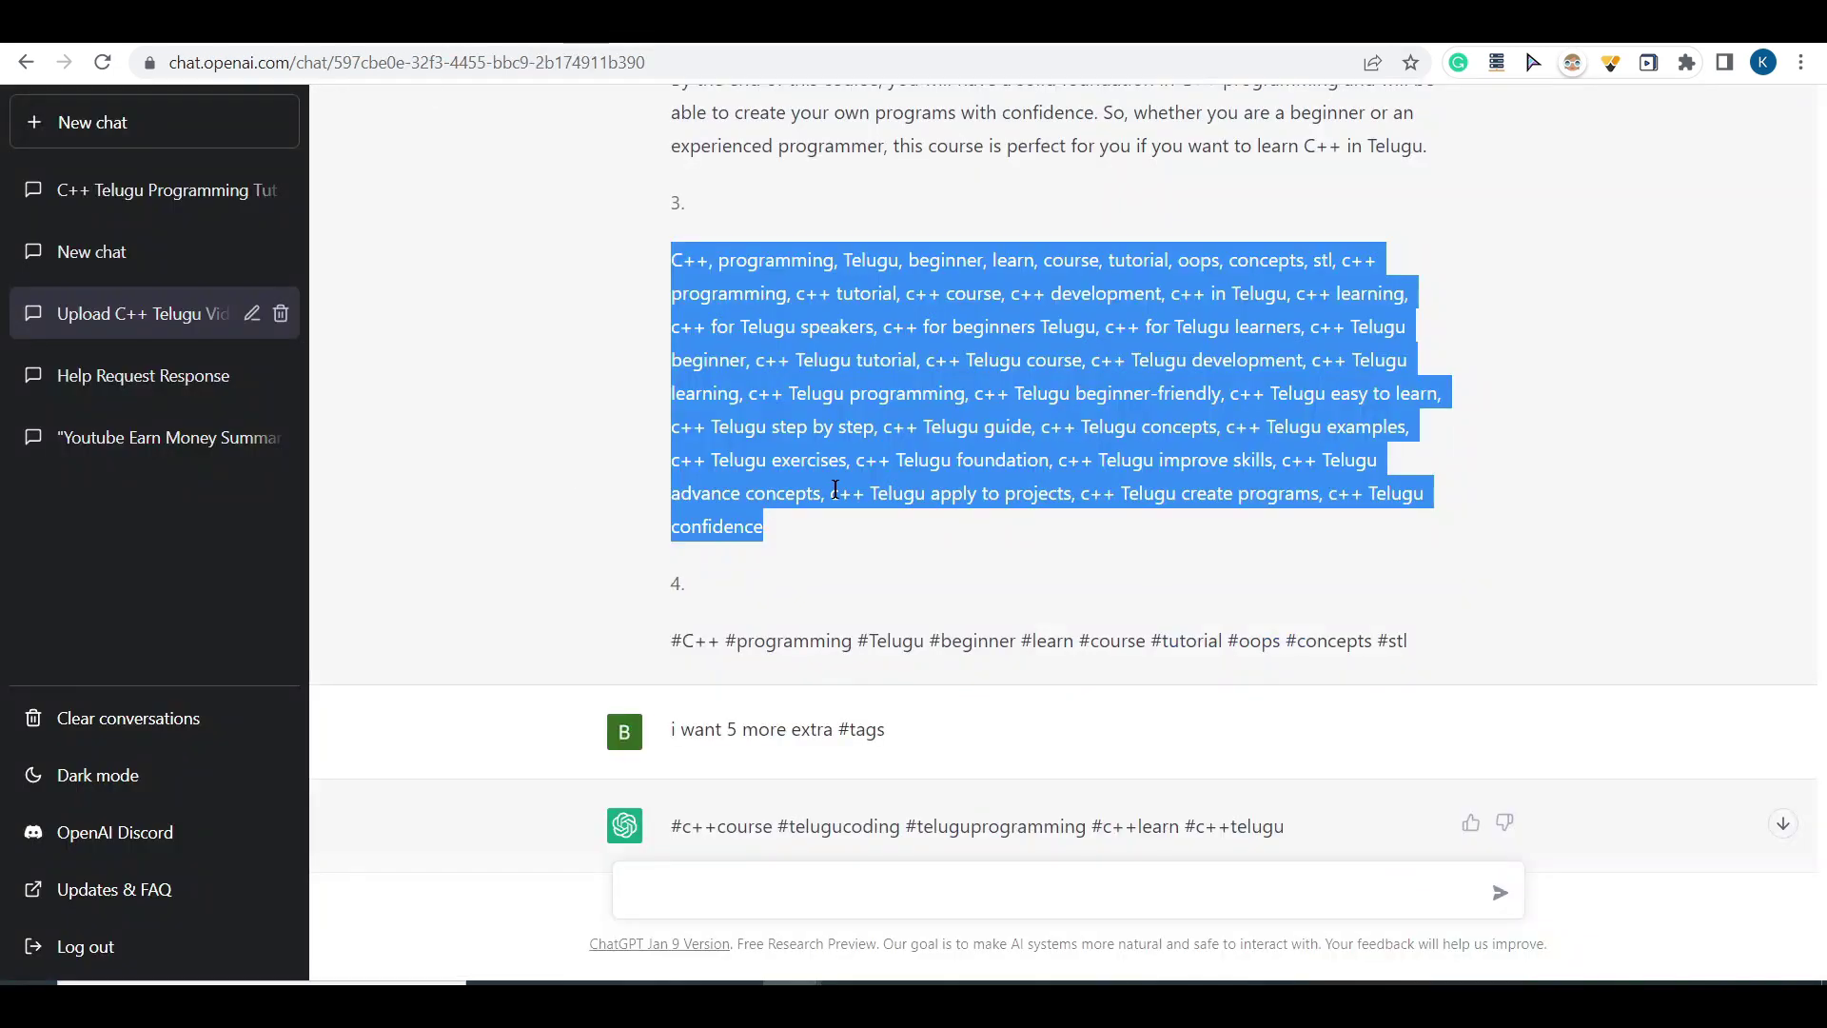
left_click_drag(668, 640, 1435, 650)
key("ctrl+c")
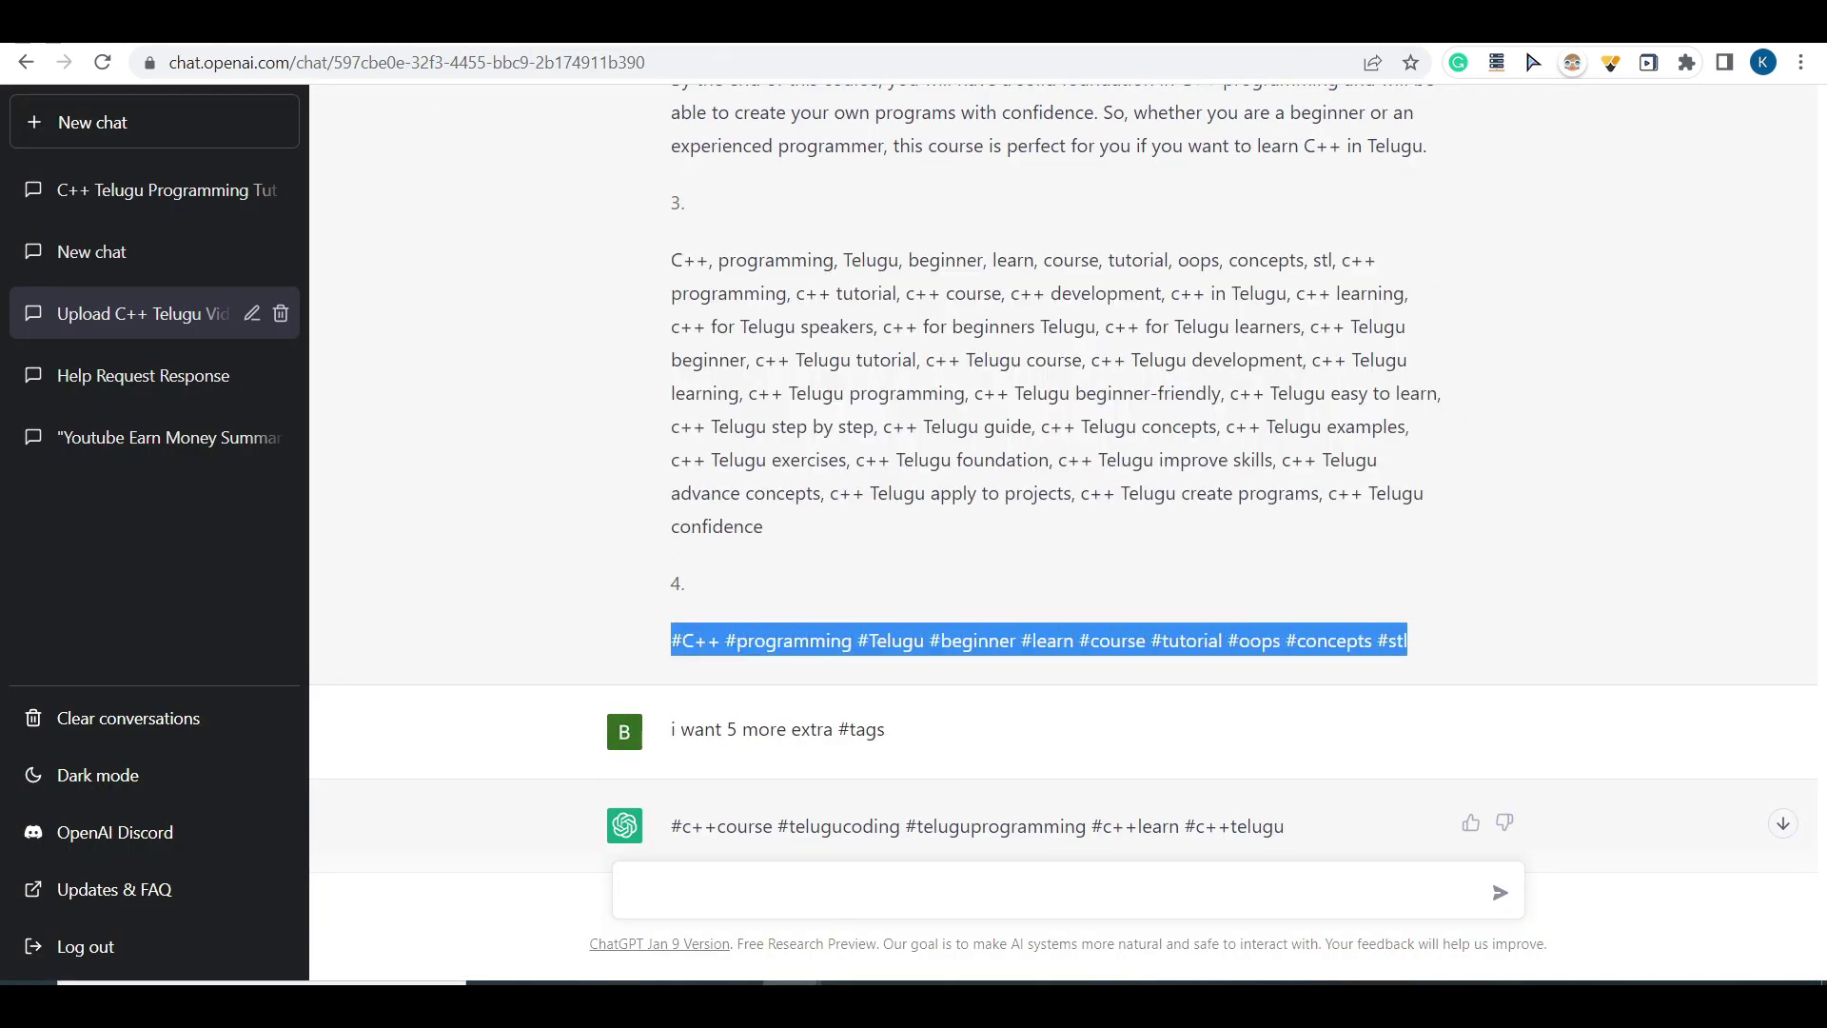
key("ctrl+Tab")
key("ctrl+Tab")
scroll(618, 568, "down", 3)
scroll(590, 656, "up", 15)
scroll(571, 655, "up", 3)
left_click(822, 663)
key("ctrl+v")
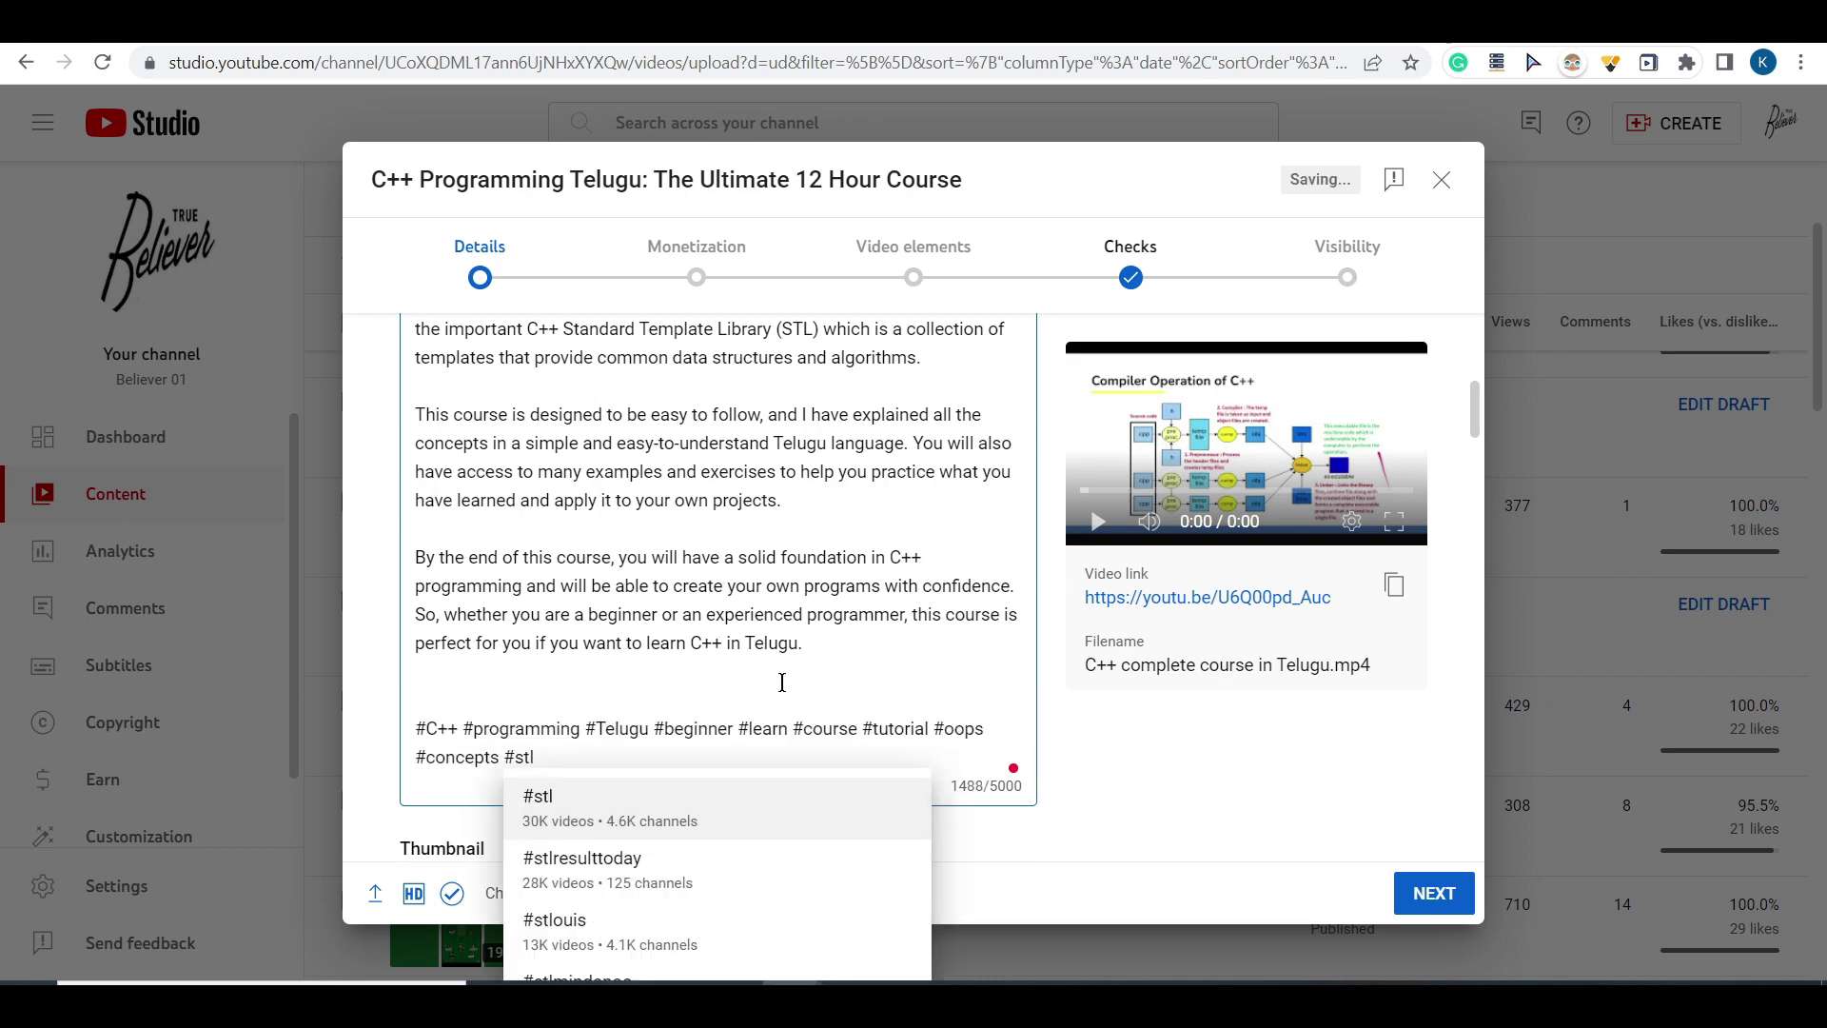
Step: Upload the custom "Complete C++ course In 12 hours" image as the video's thumbnail
scroll(645, 623, "up", 5)
scroll(480, 566, "up", 2)
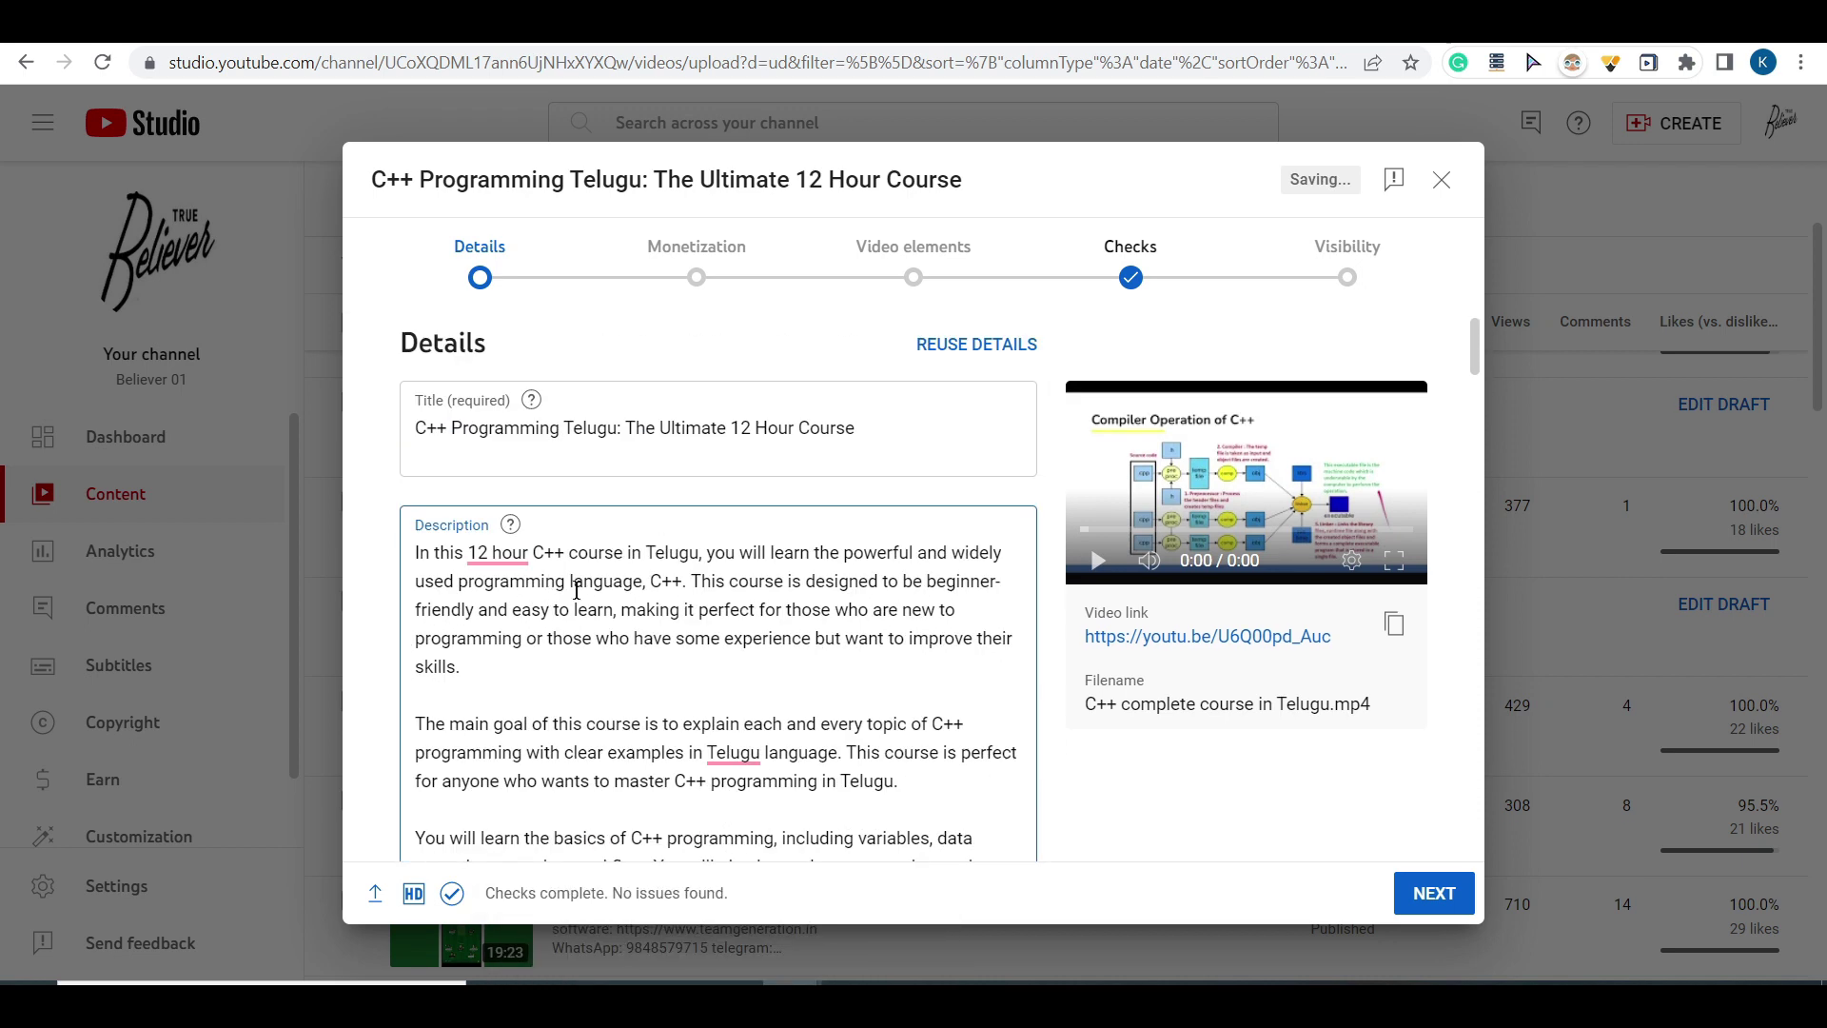
scroll(464, 646, "down", 5)
scroll(464, 646, "down", 5)
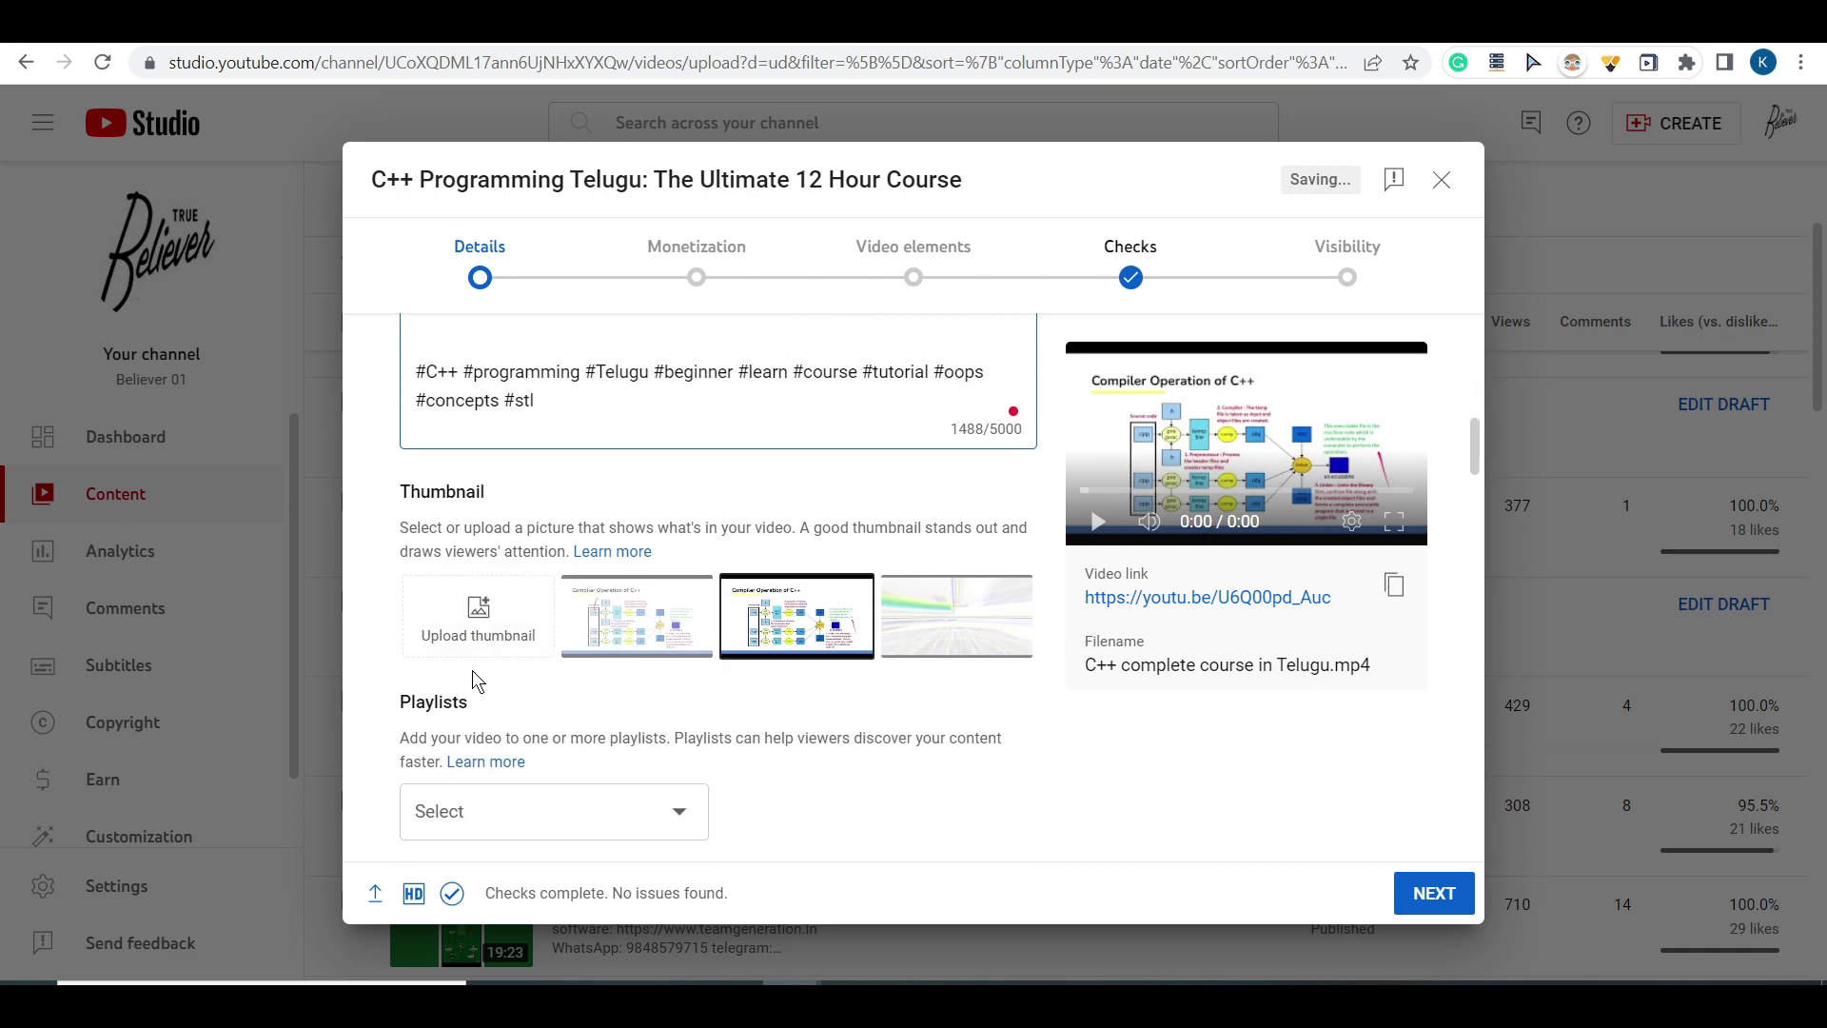
left_click(479, 617)
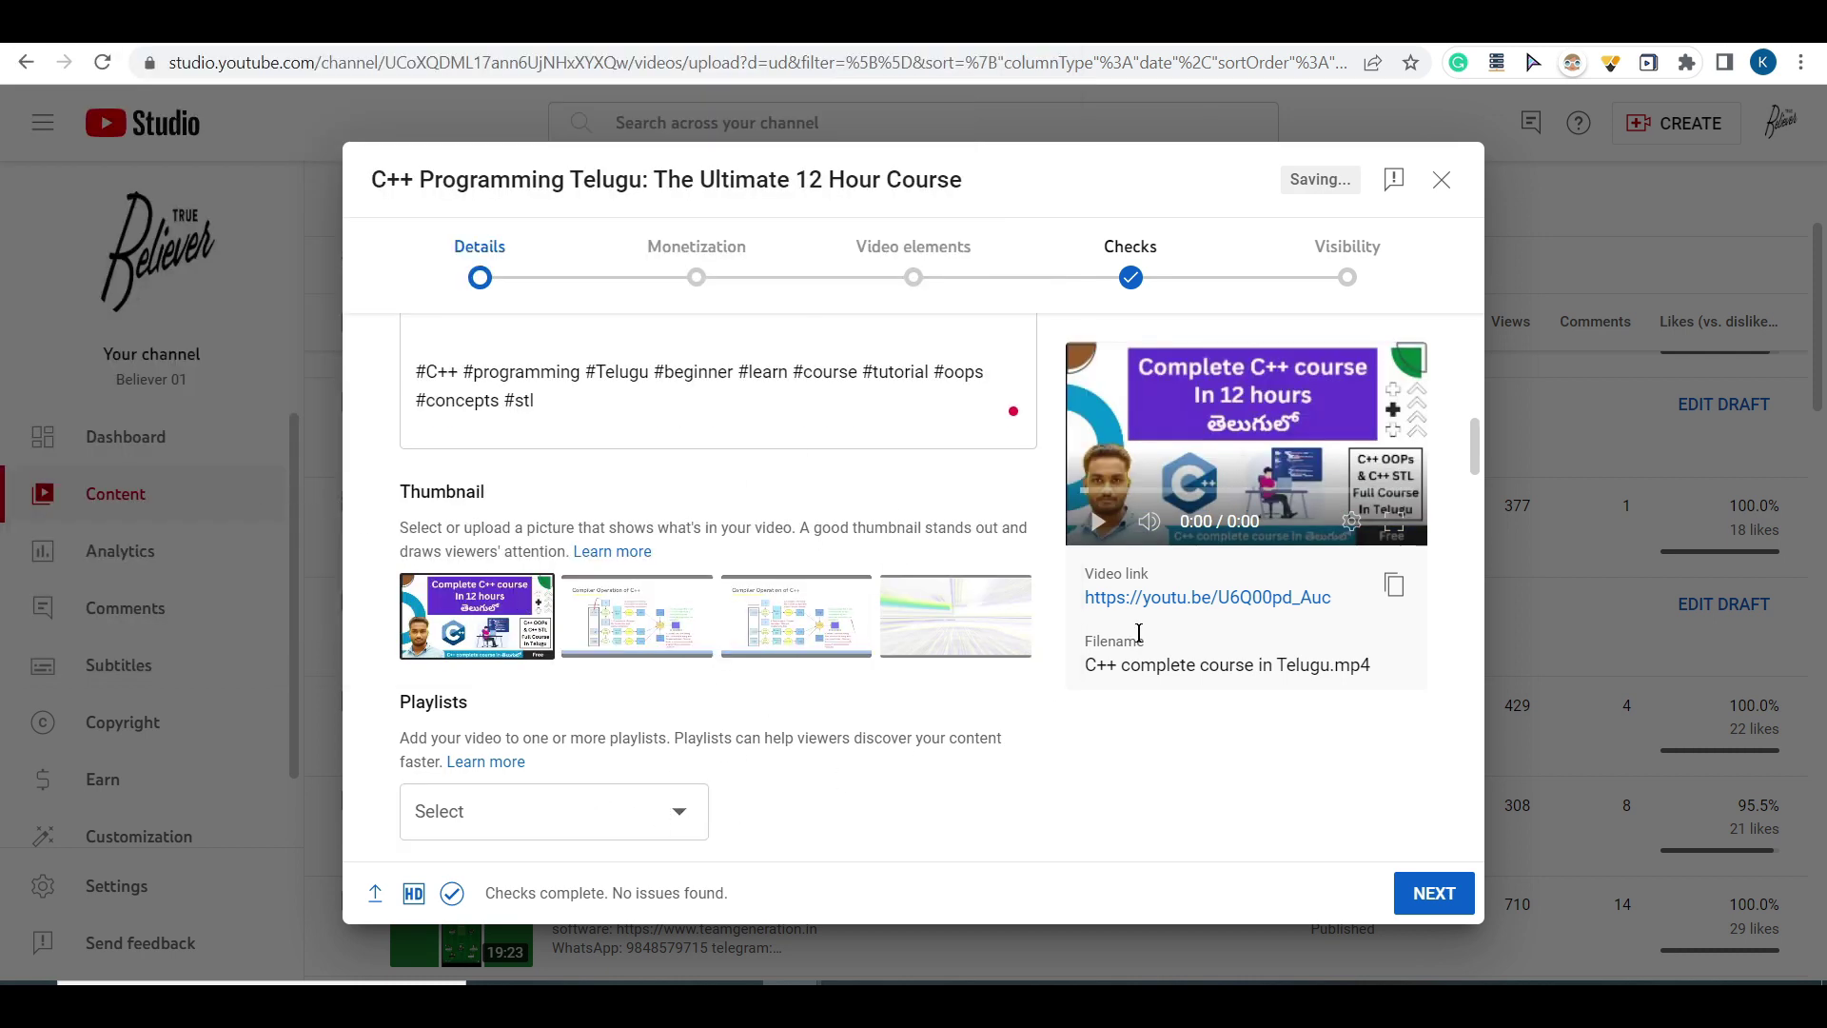
scroll(1042, 713, "down", 8)
scroll(1196, 663, "down", 15)
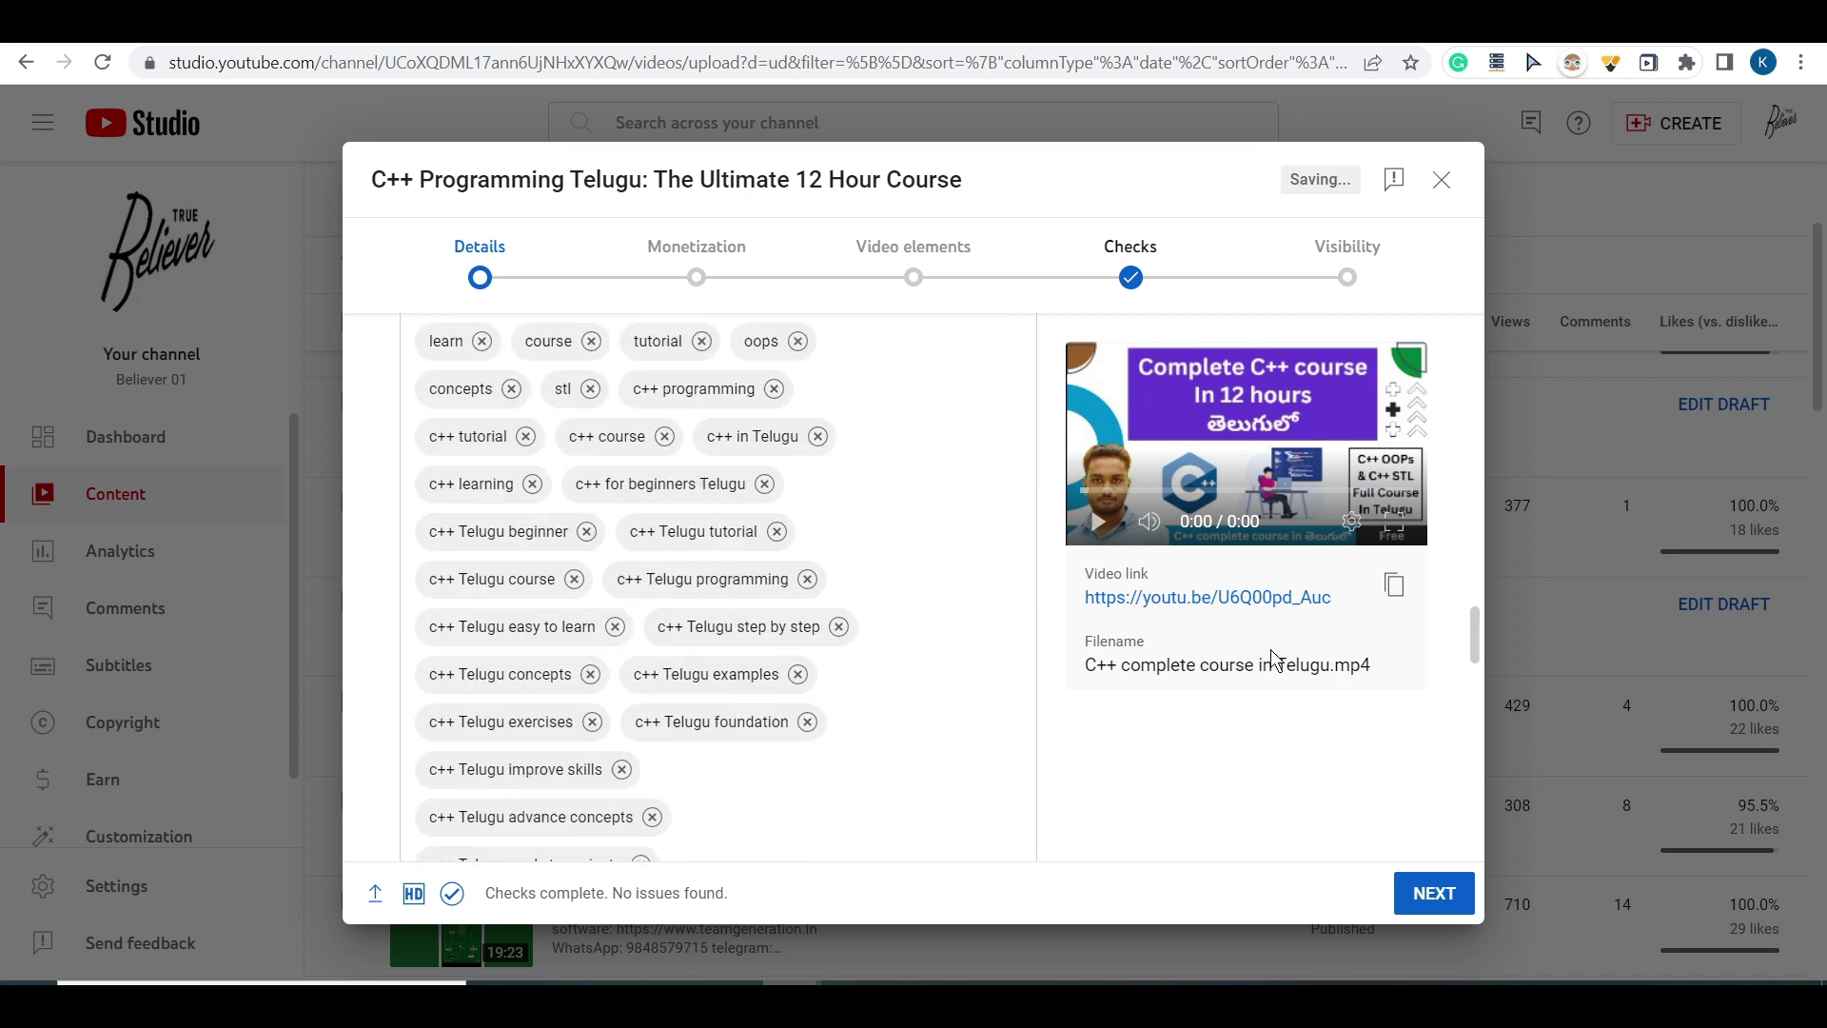